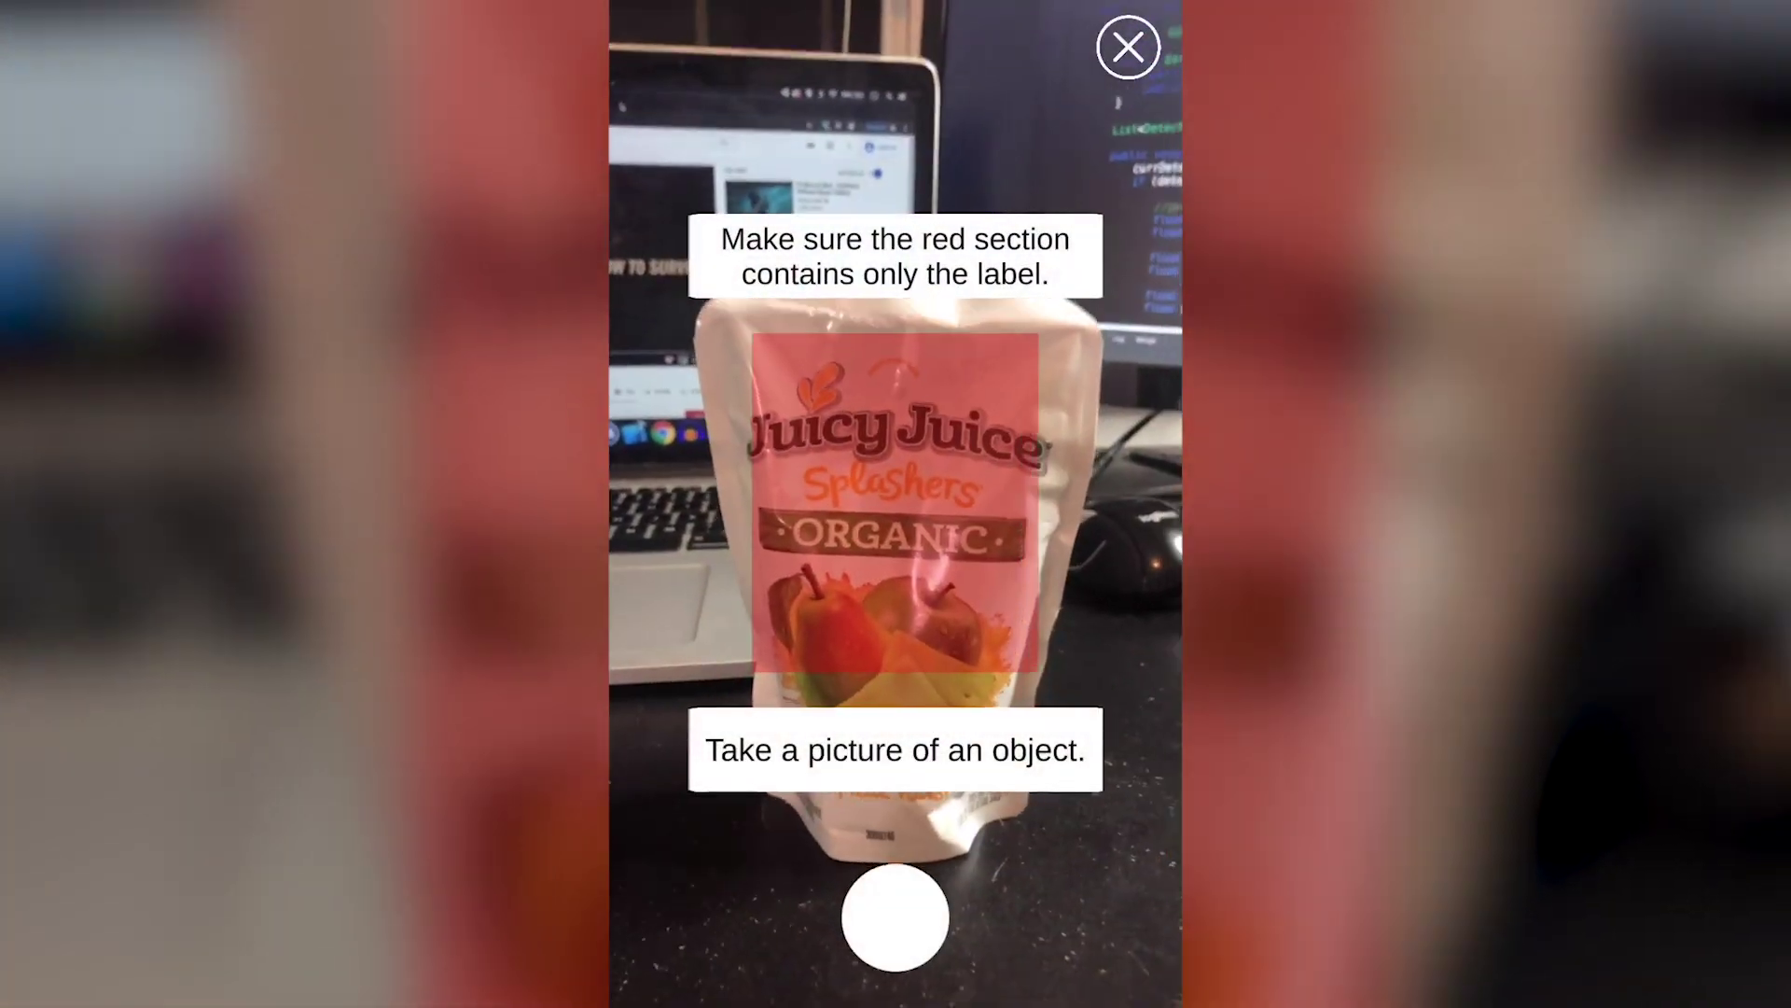
Photograph the Juicy Juice pouch to get a doodled cartoon face, then close the edit screen.
left_click(896, 917)
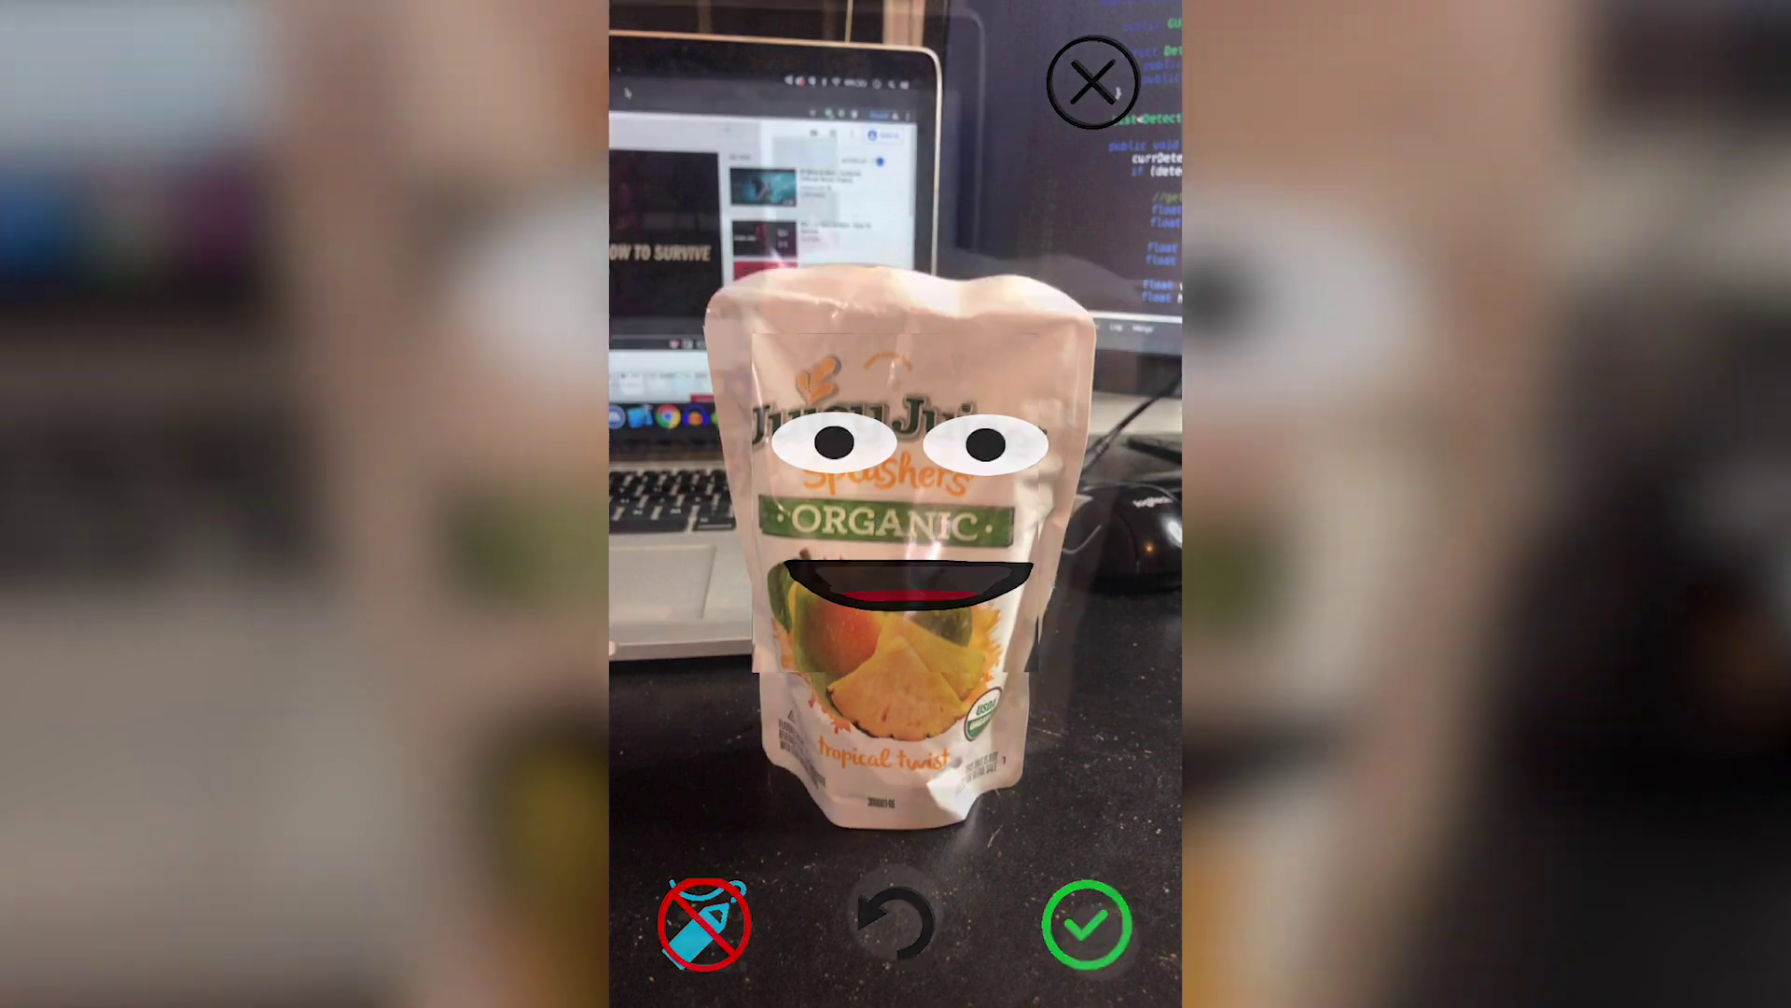
left_click(1087, 924)
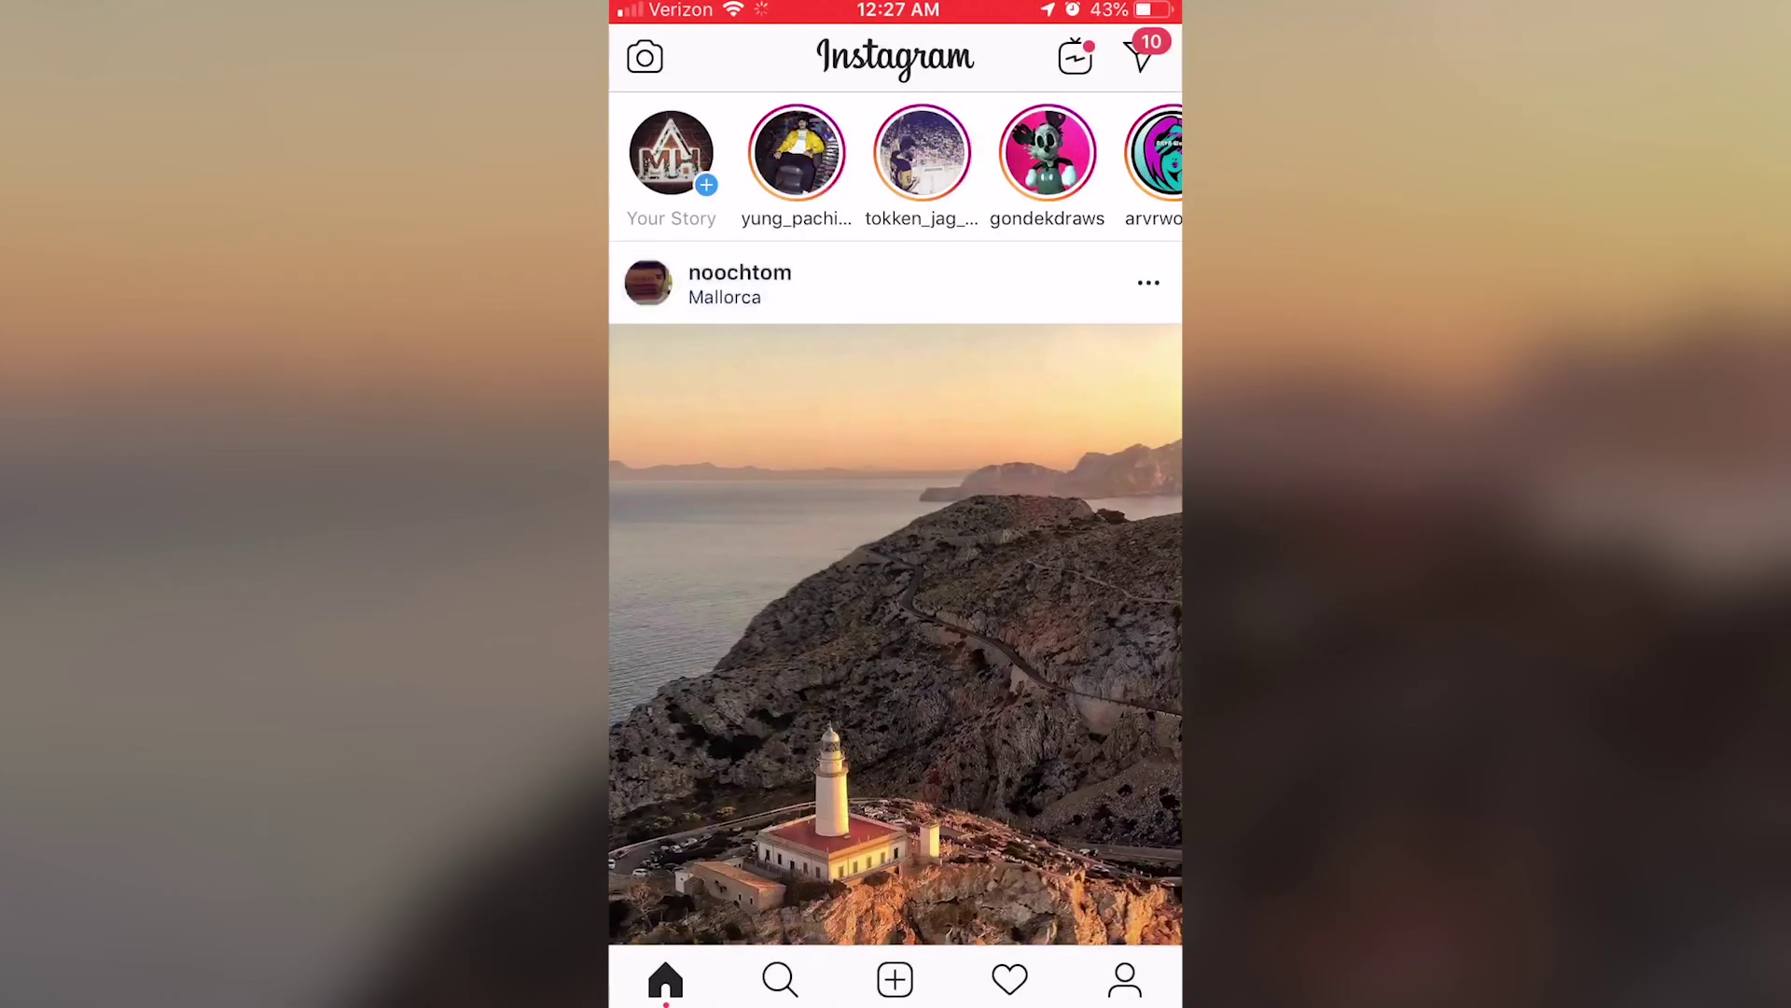
Launch Instagram from the iPhone home screen.
left_click(645, 60)
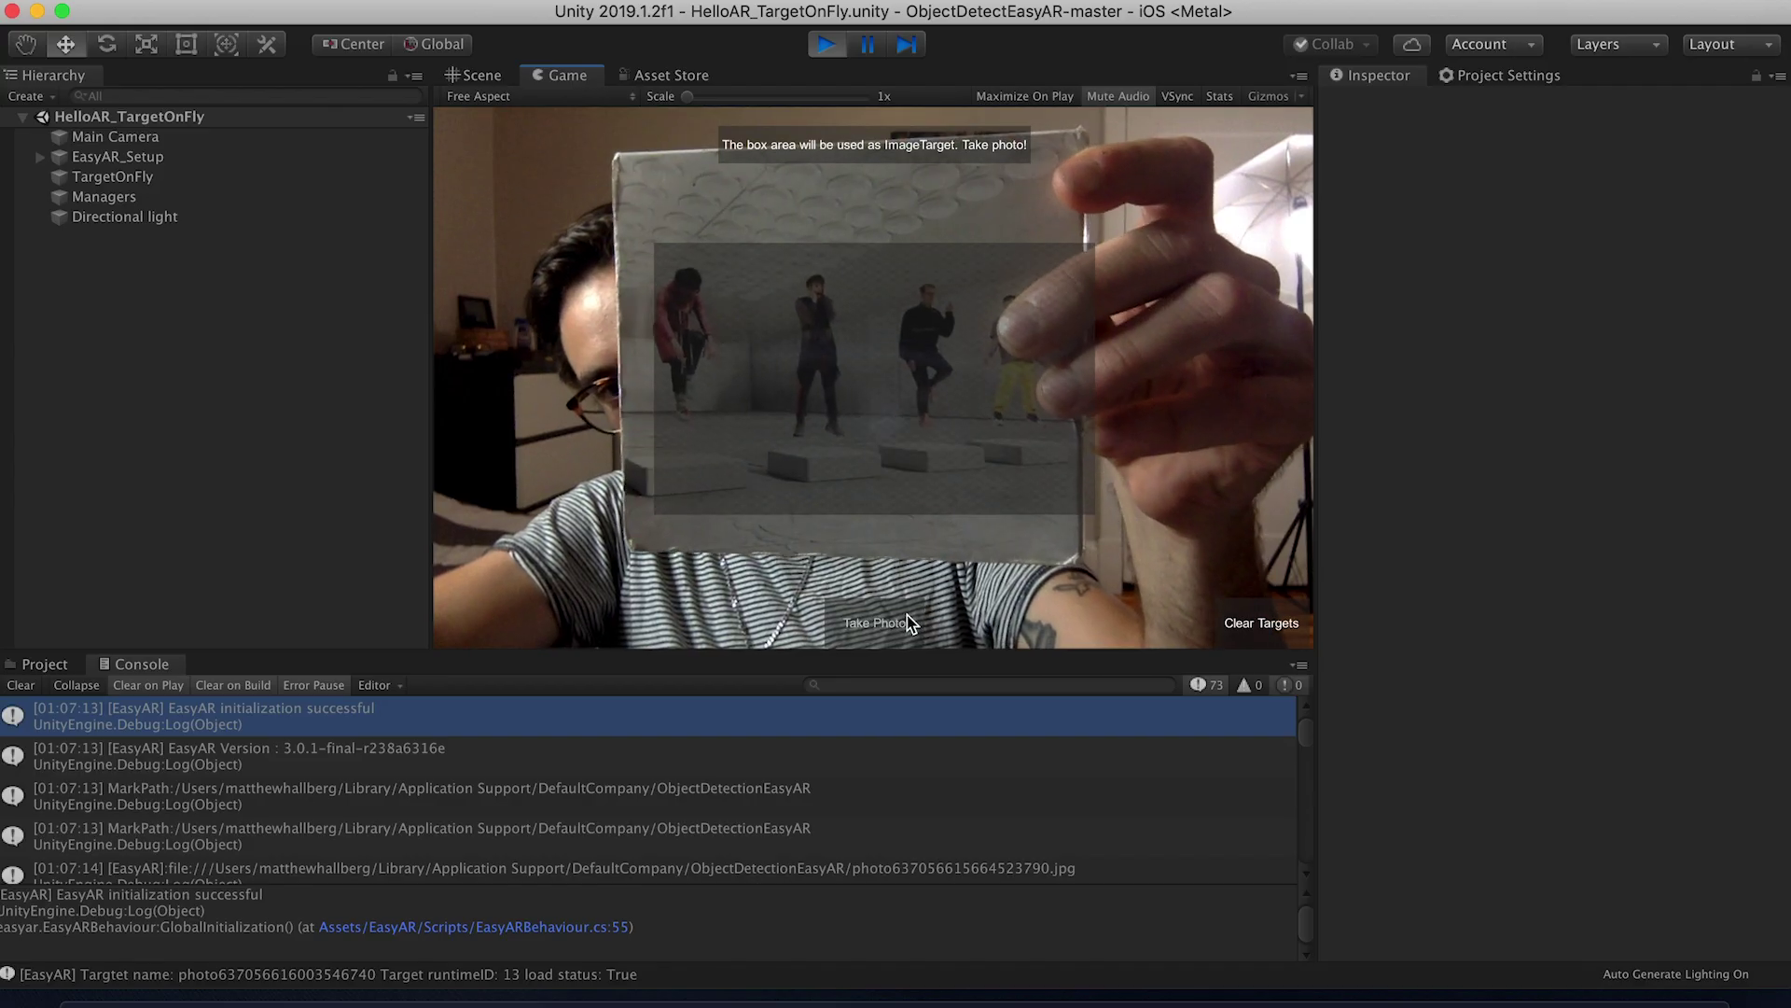
Take a photo in the playing AR scene until Photo Saved appears.
left_click(907, 620)
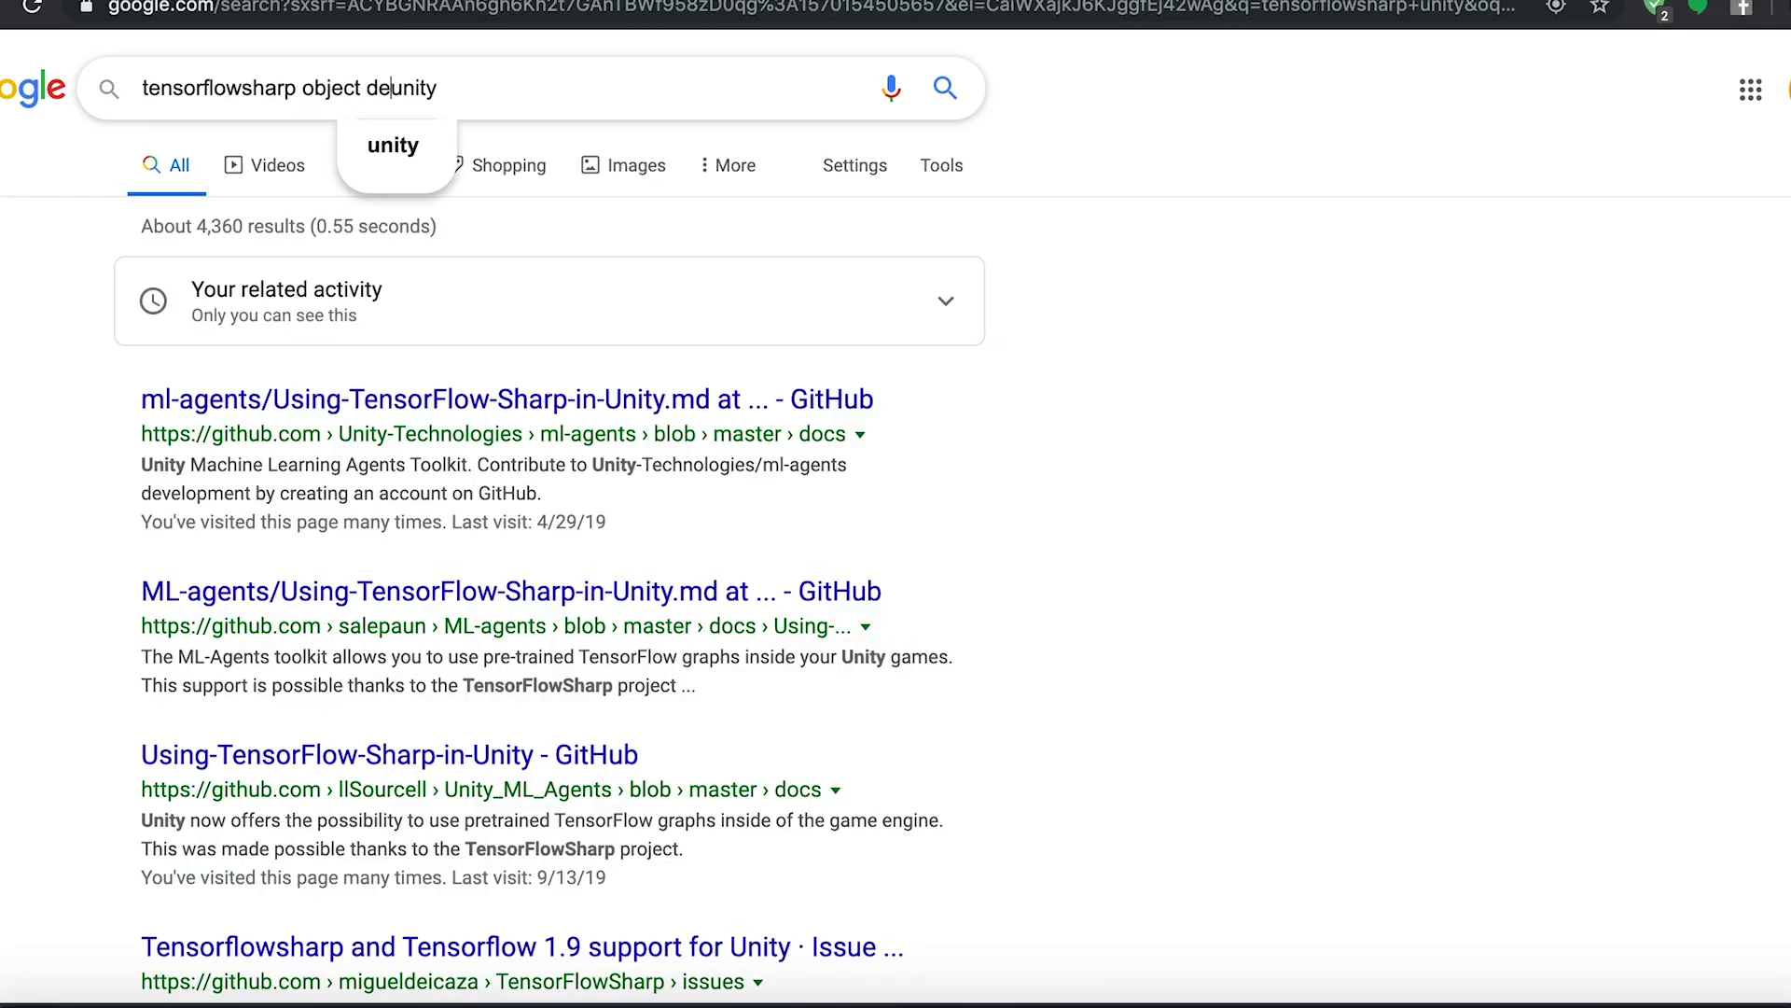
Search Google for 'tensorflowsharp object detection unity', browse results, and read the Android 64-bit requirement post.
key("Return")
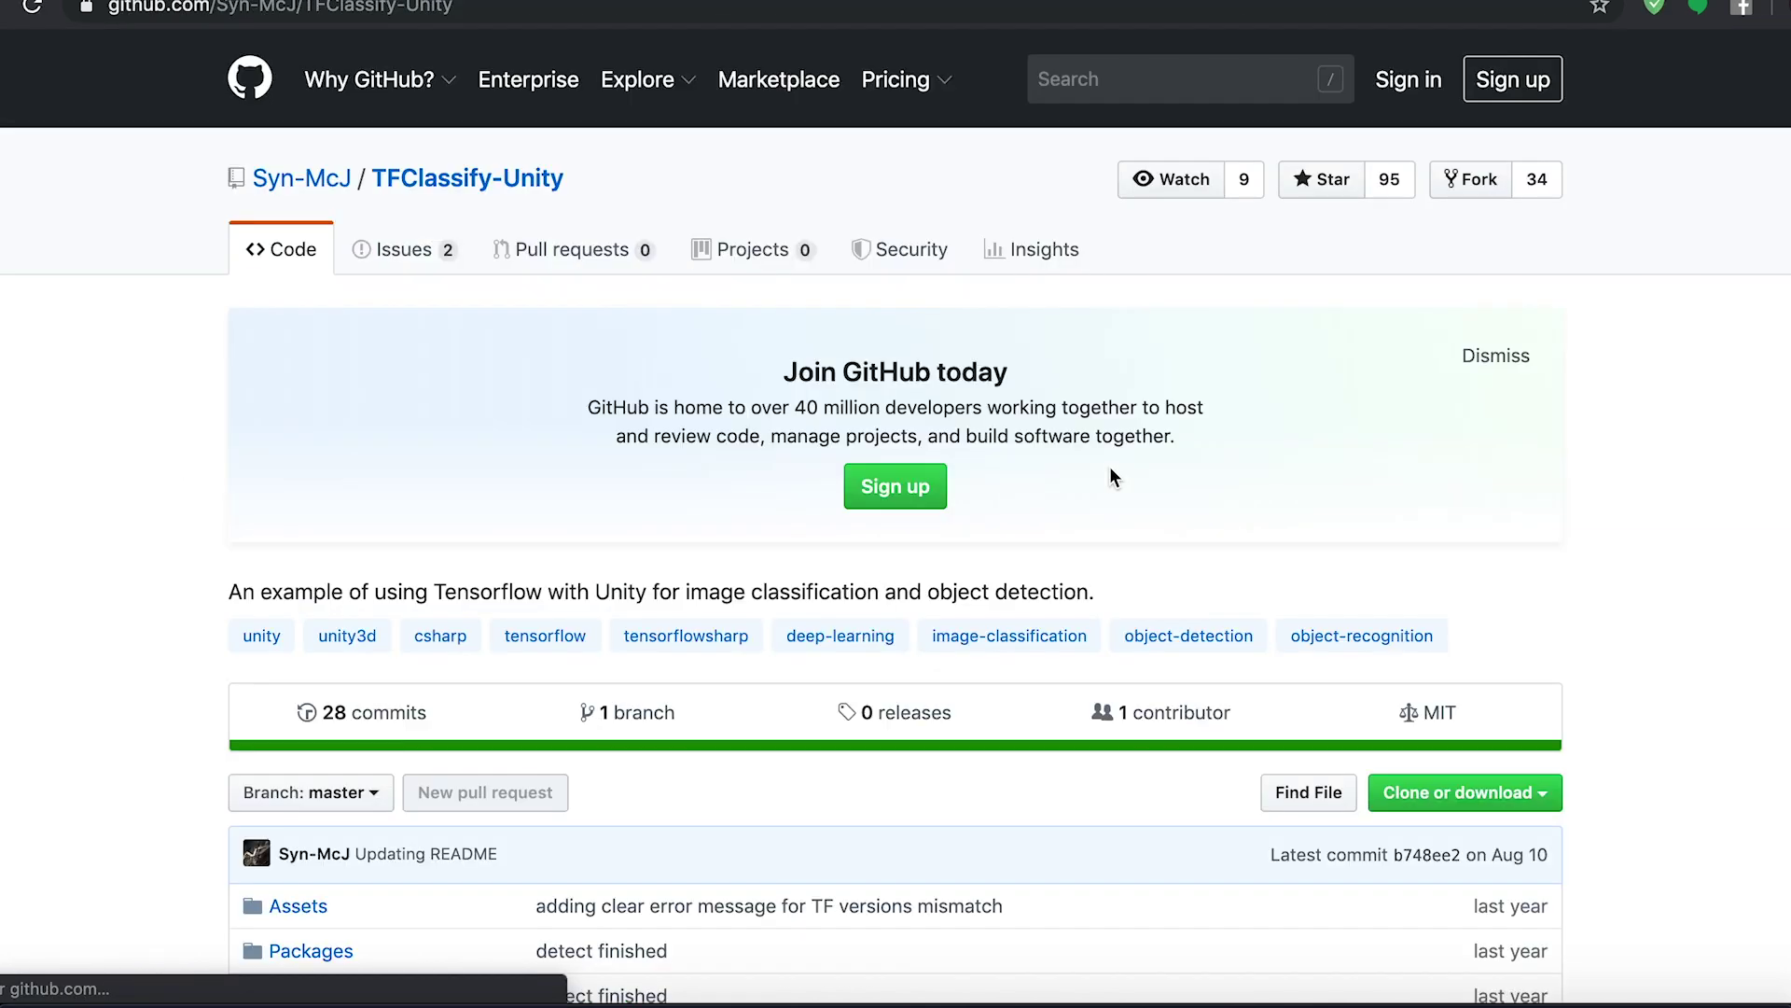
scroll(1251, 559, "down", 10)
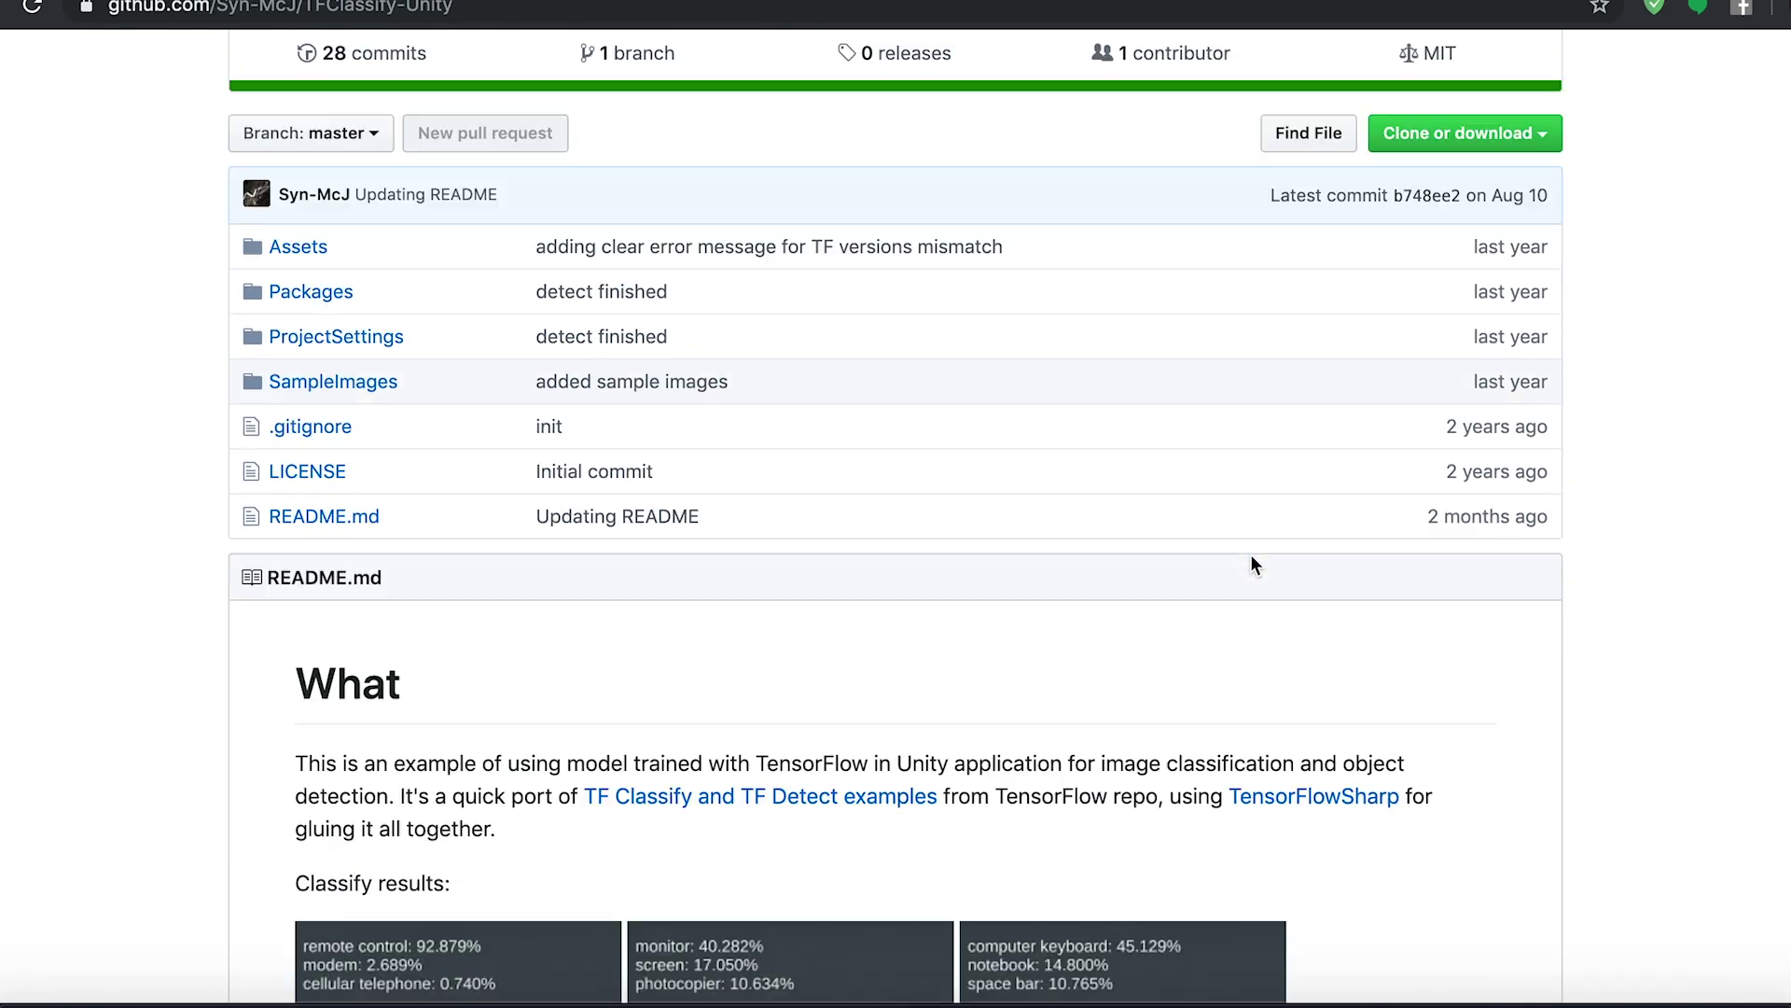
scroll(1251, 560, "down", 10)
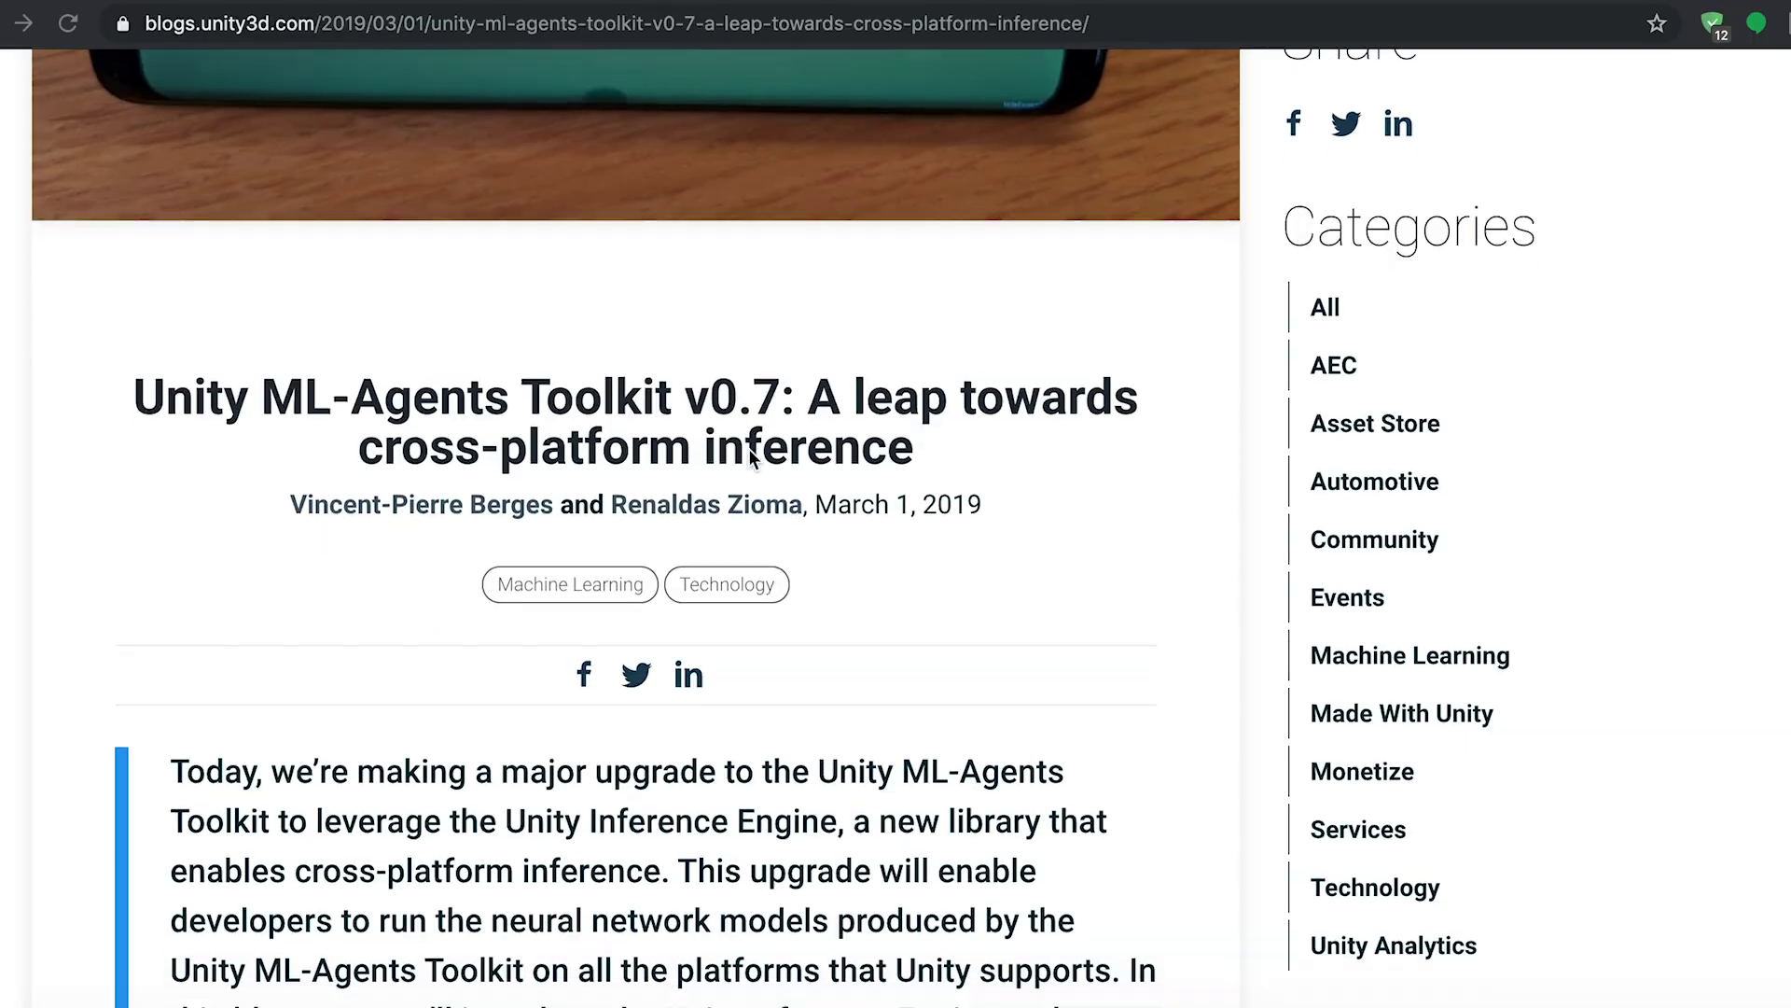
scroll(749, 449, "down", 8)
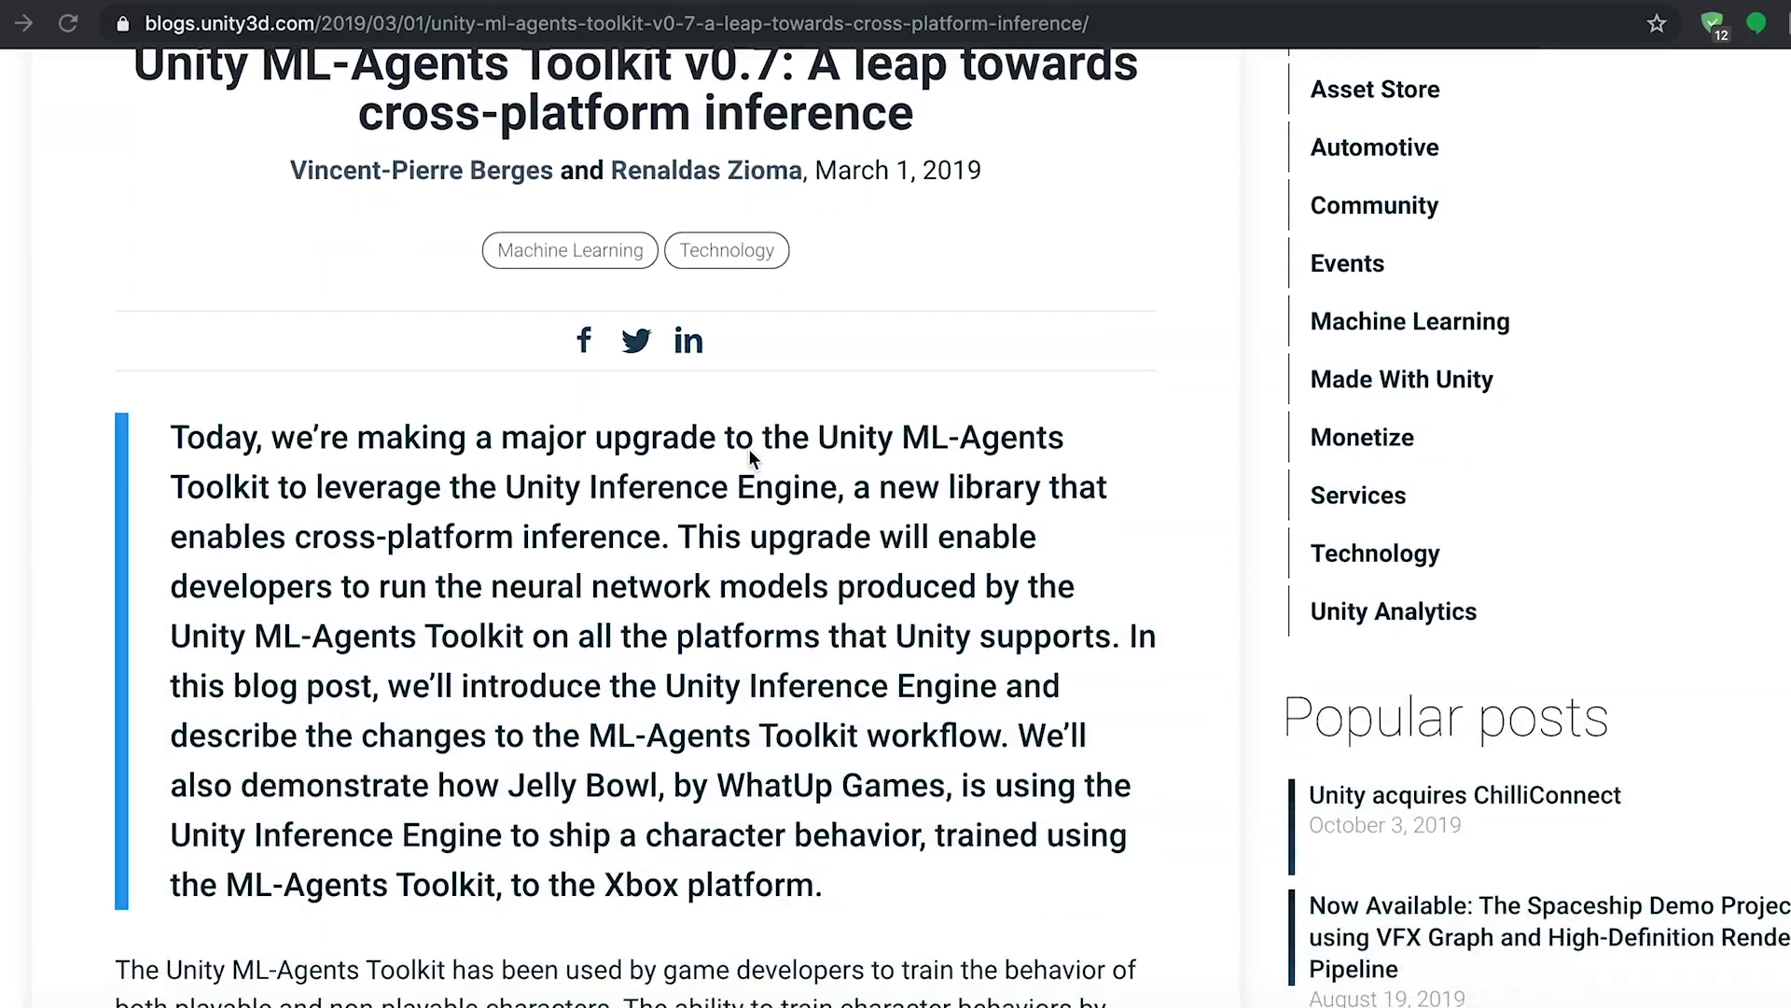
scroll(752, 457, "down", 15)
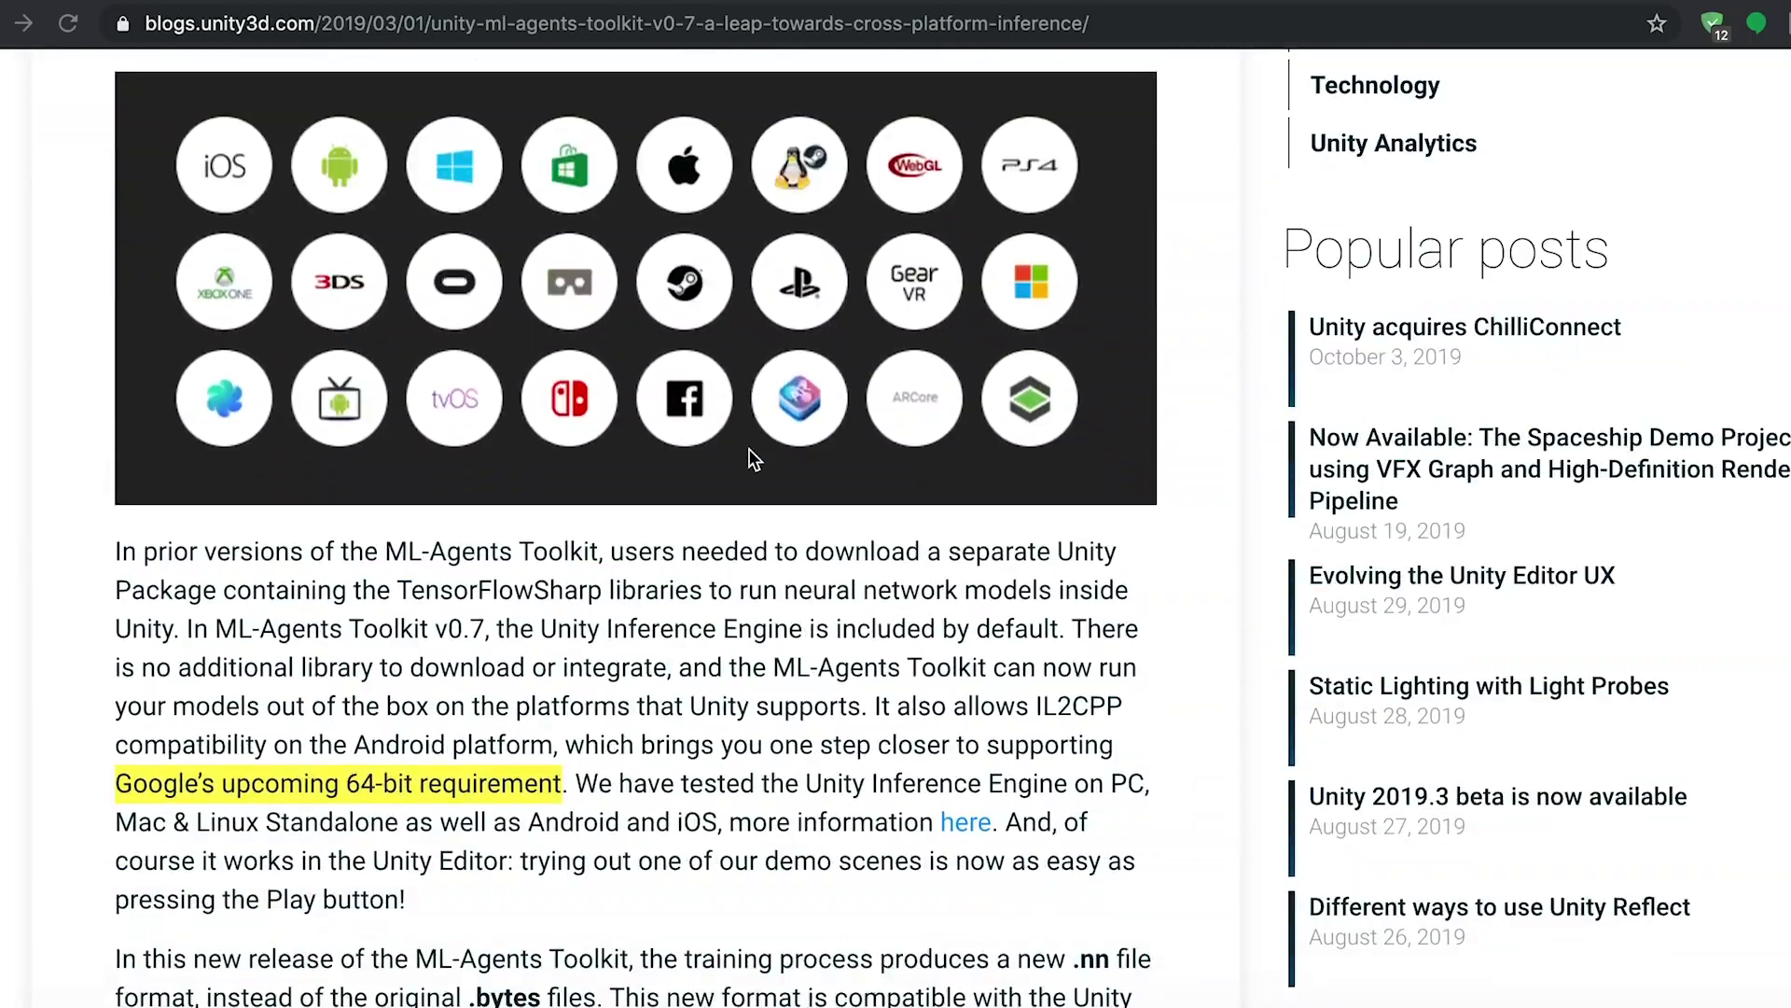
left_click(435, 728)
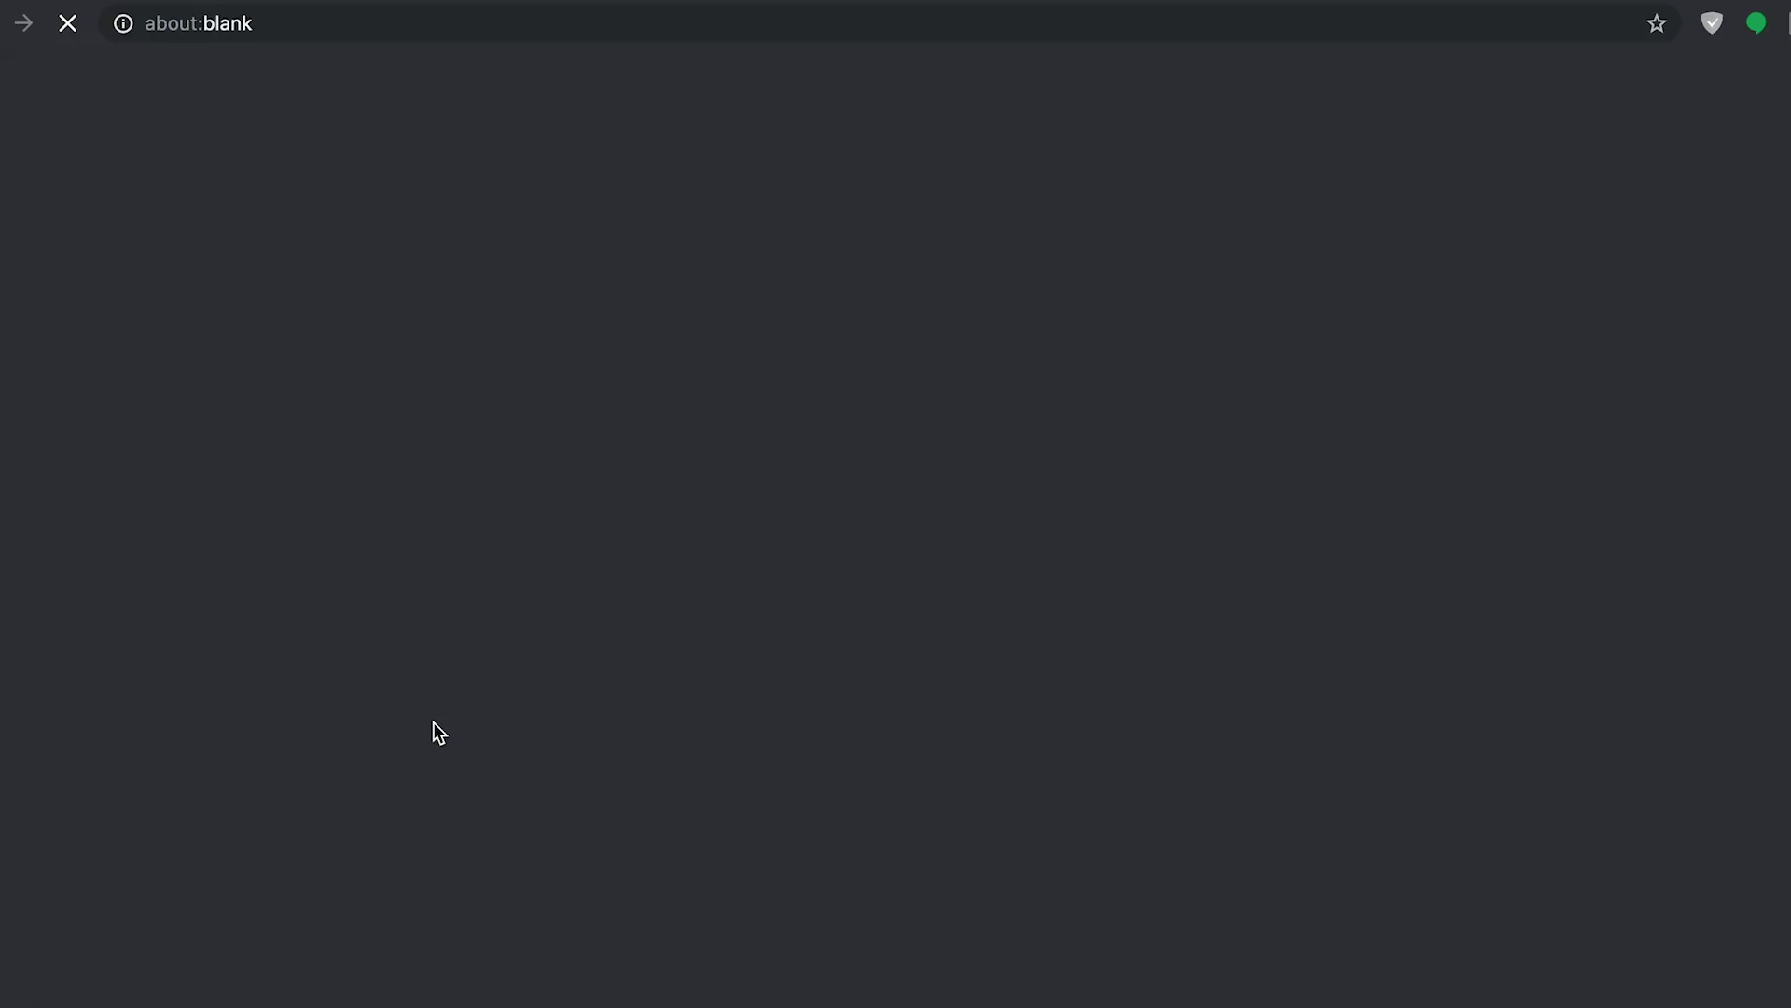
scroll(1150, 594, "down", 2)
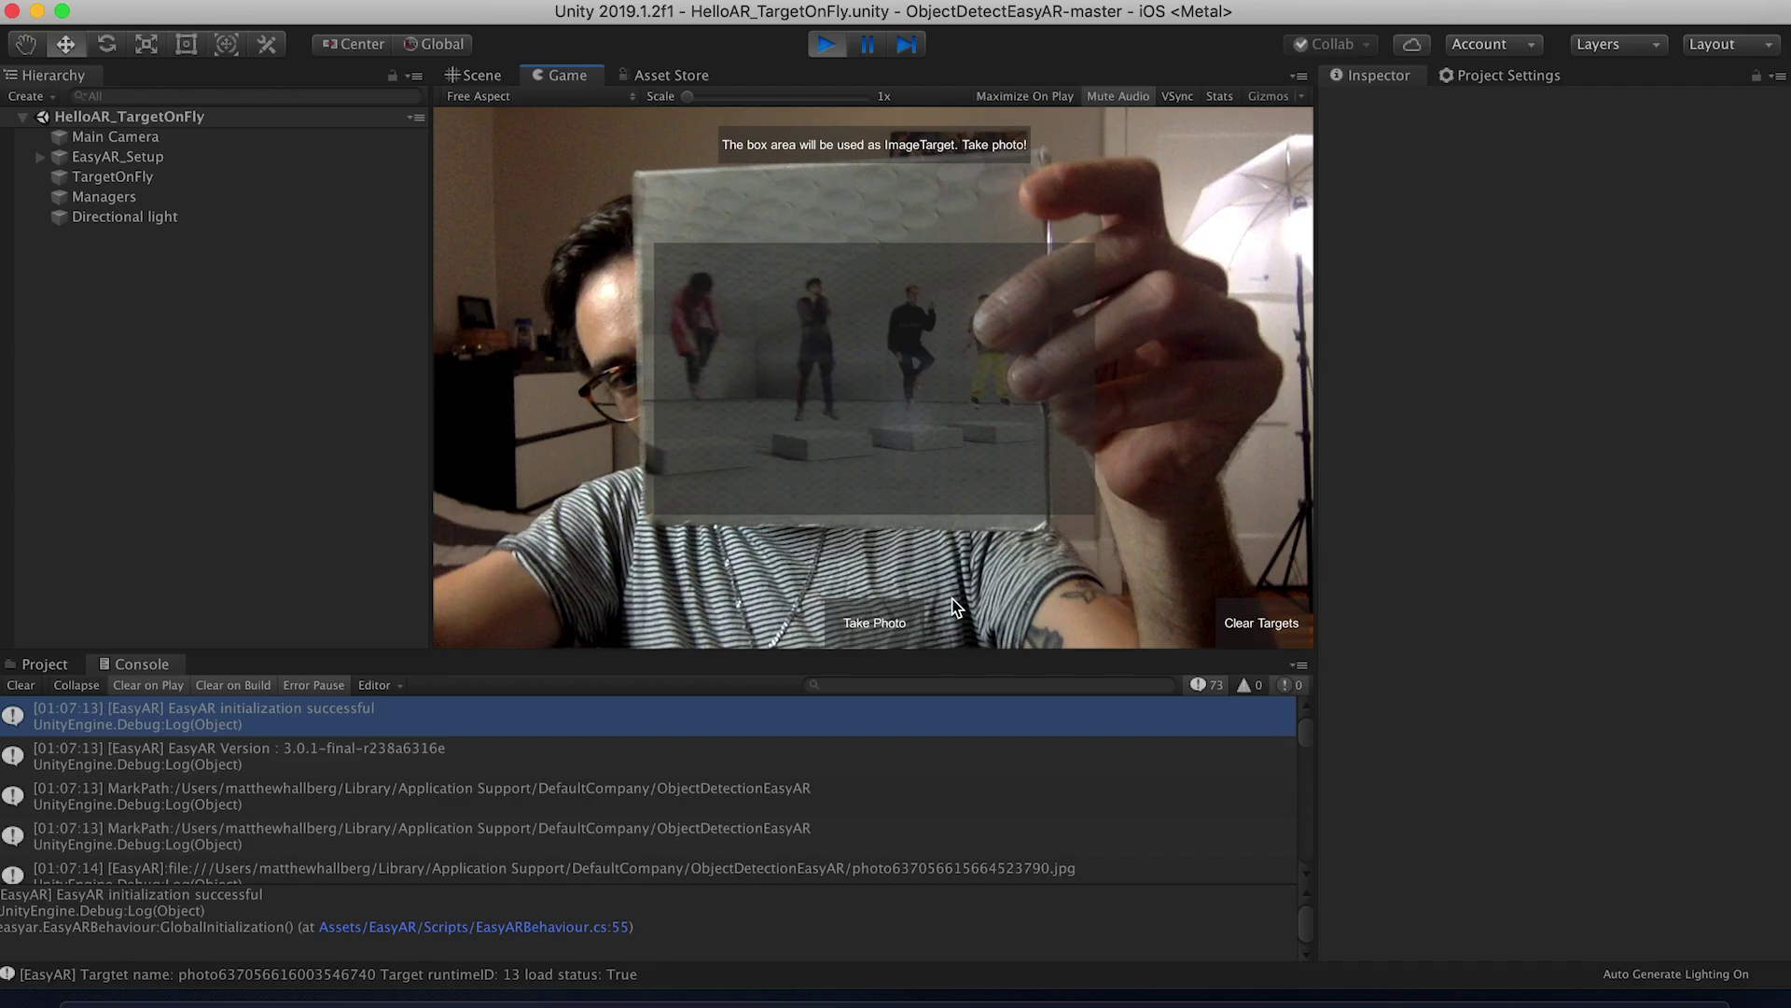
Capture the picture held inside the box as a new image target.
left_click(907, 614)
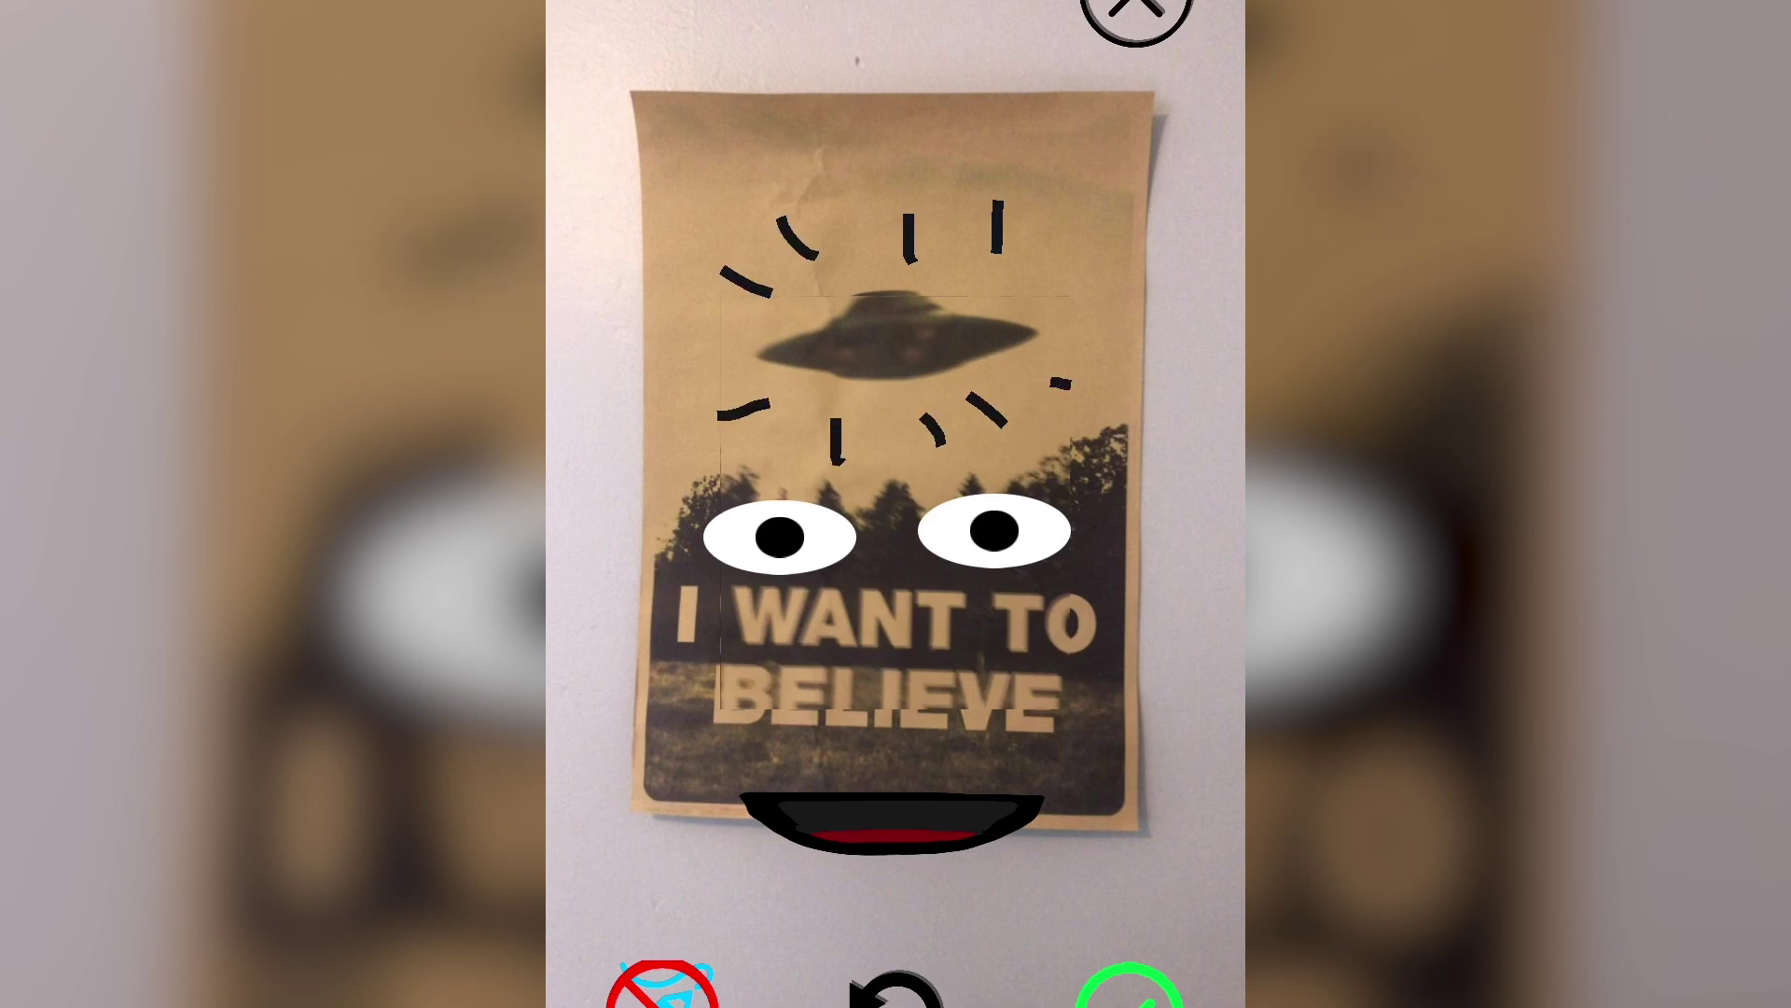
Draw the wavy black outline down the poster's right edge and up its left side.
left_click_drag(1136, 352, 1099, 858)
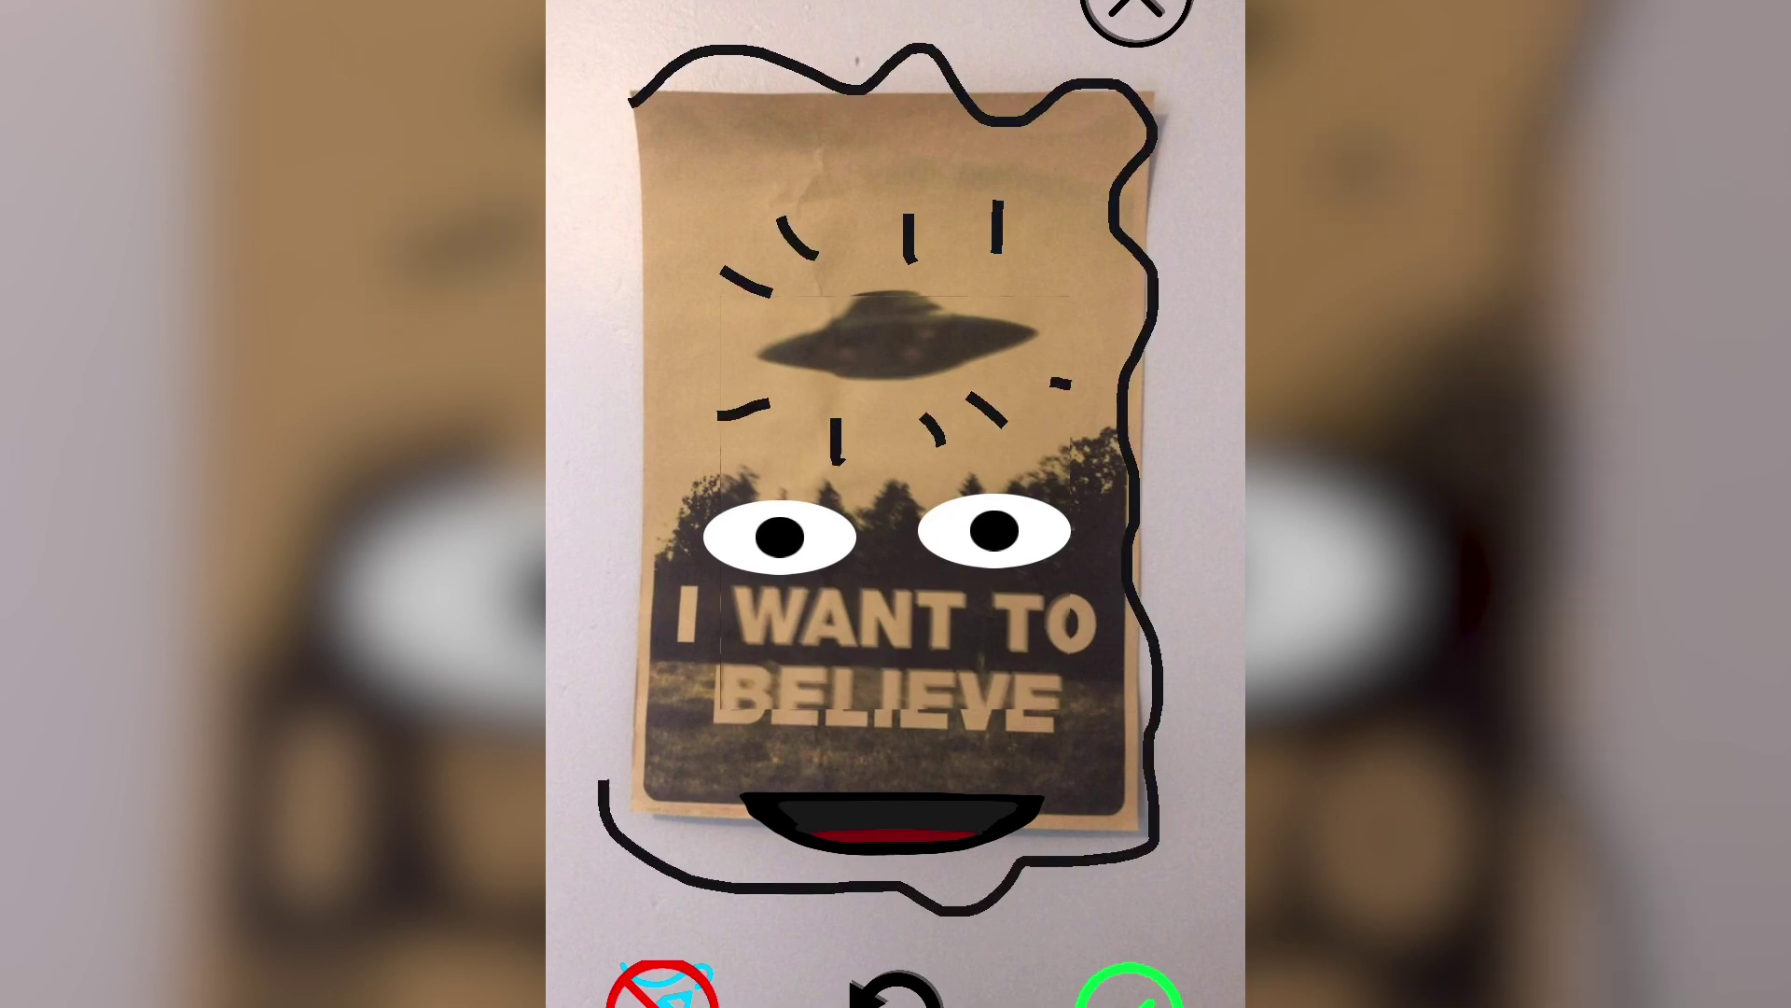
left_click_drag(605, 816, 620, 386)
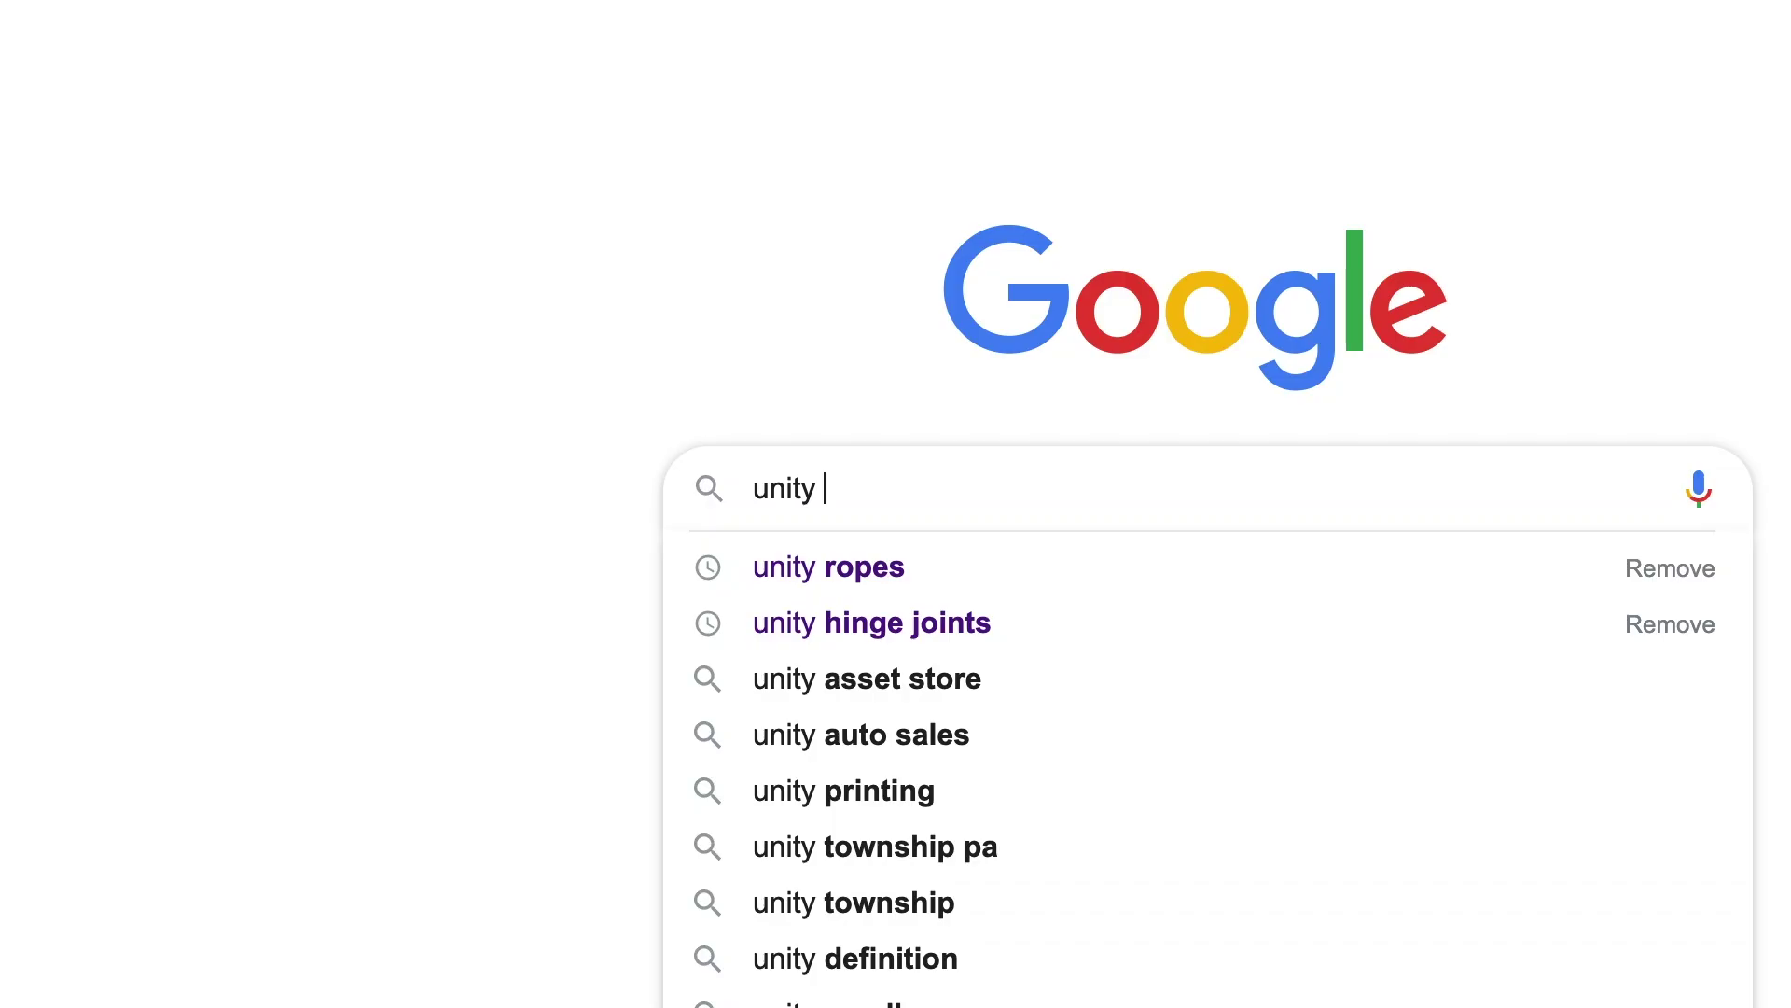
Search Google for 'unity ropes' and scroll through the rope physics results.
type("pes")
key("Return")
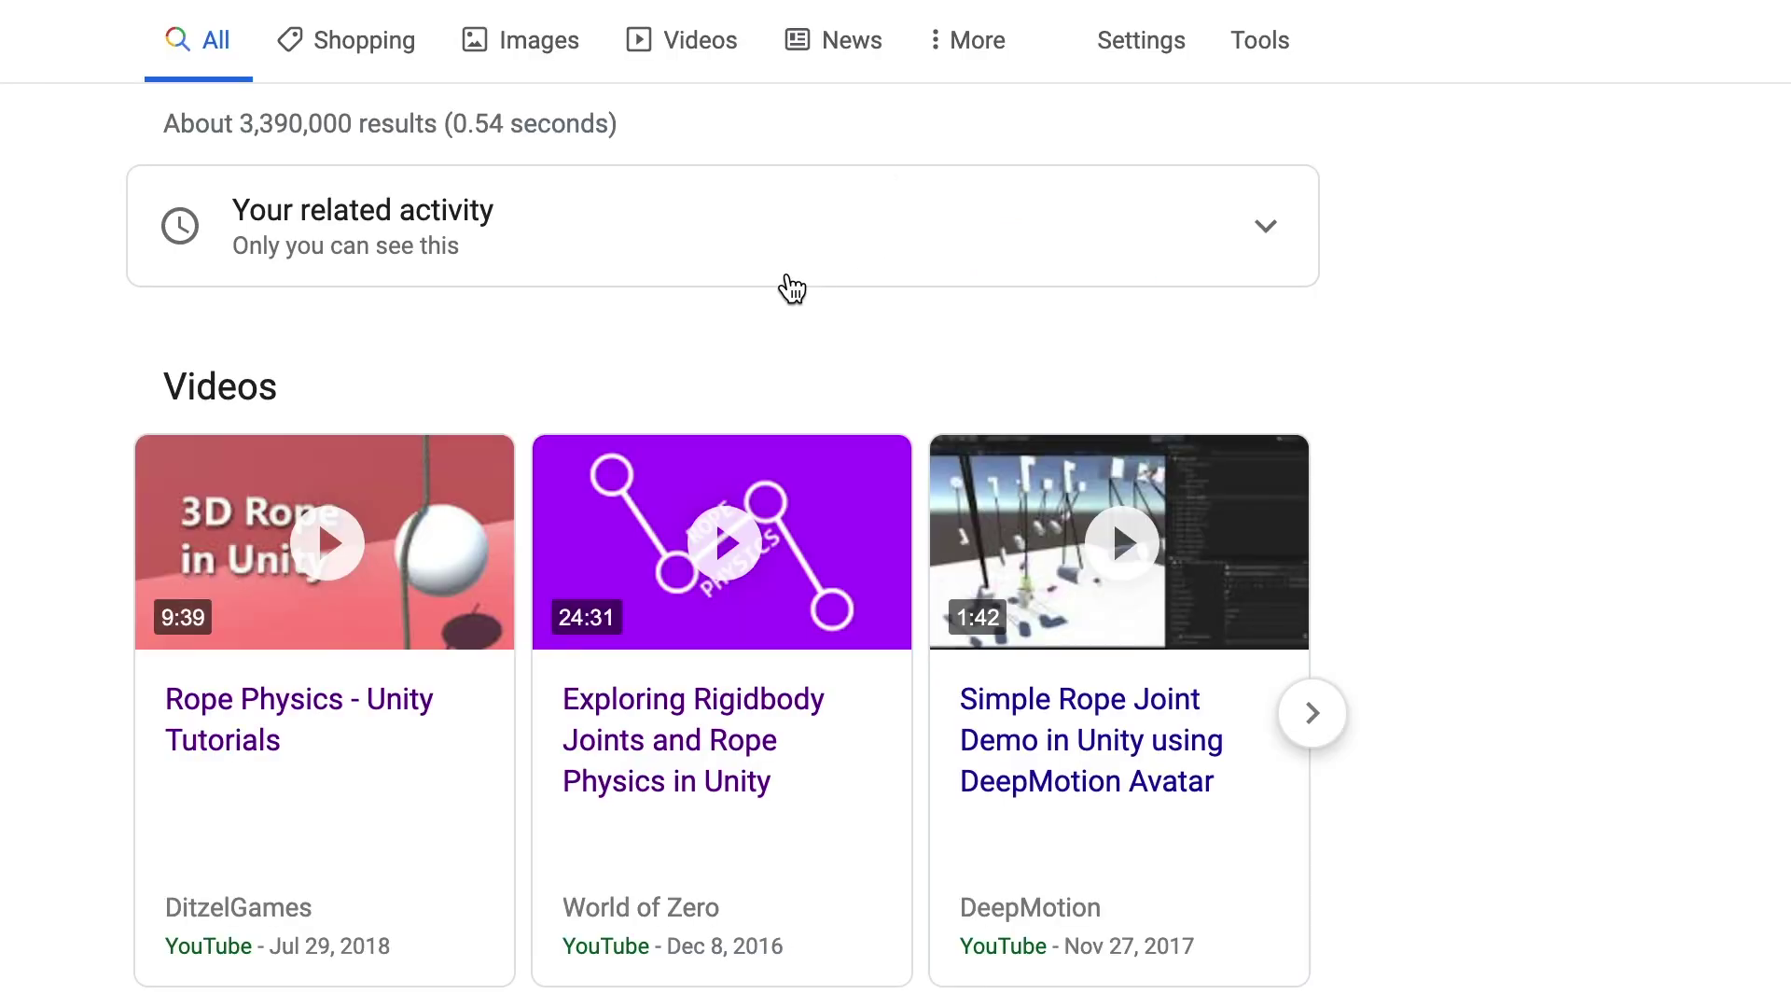
scroll(824, 522, "down", 2)
scroll(824, 523, "down", 6)
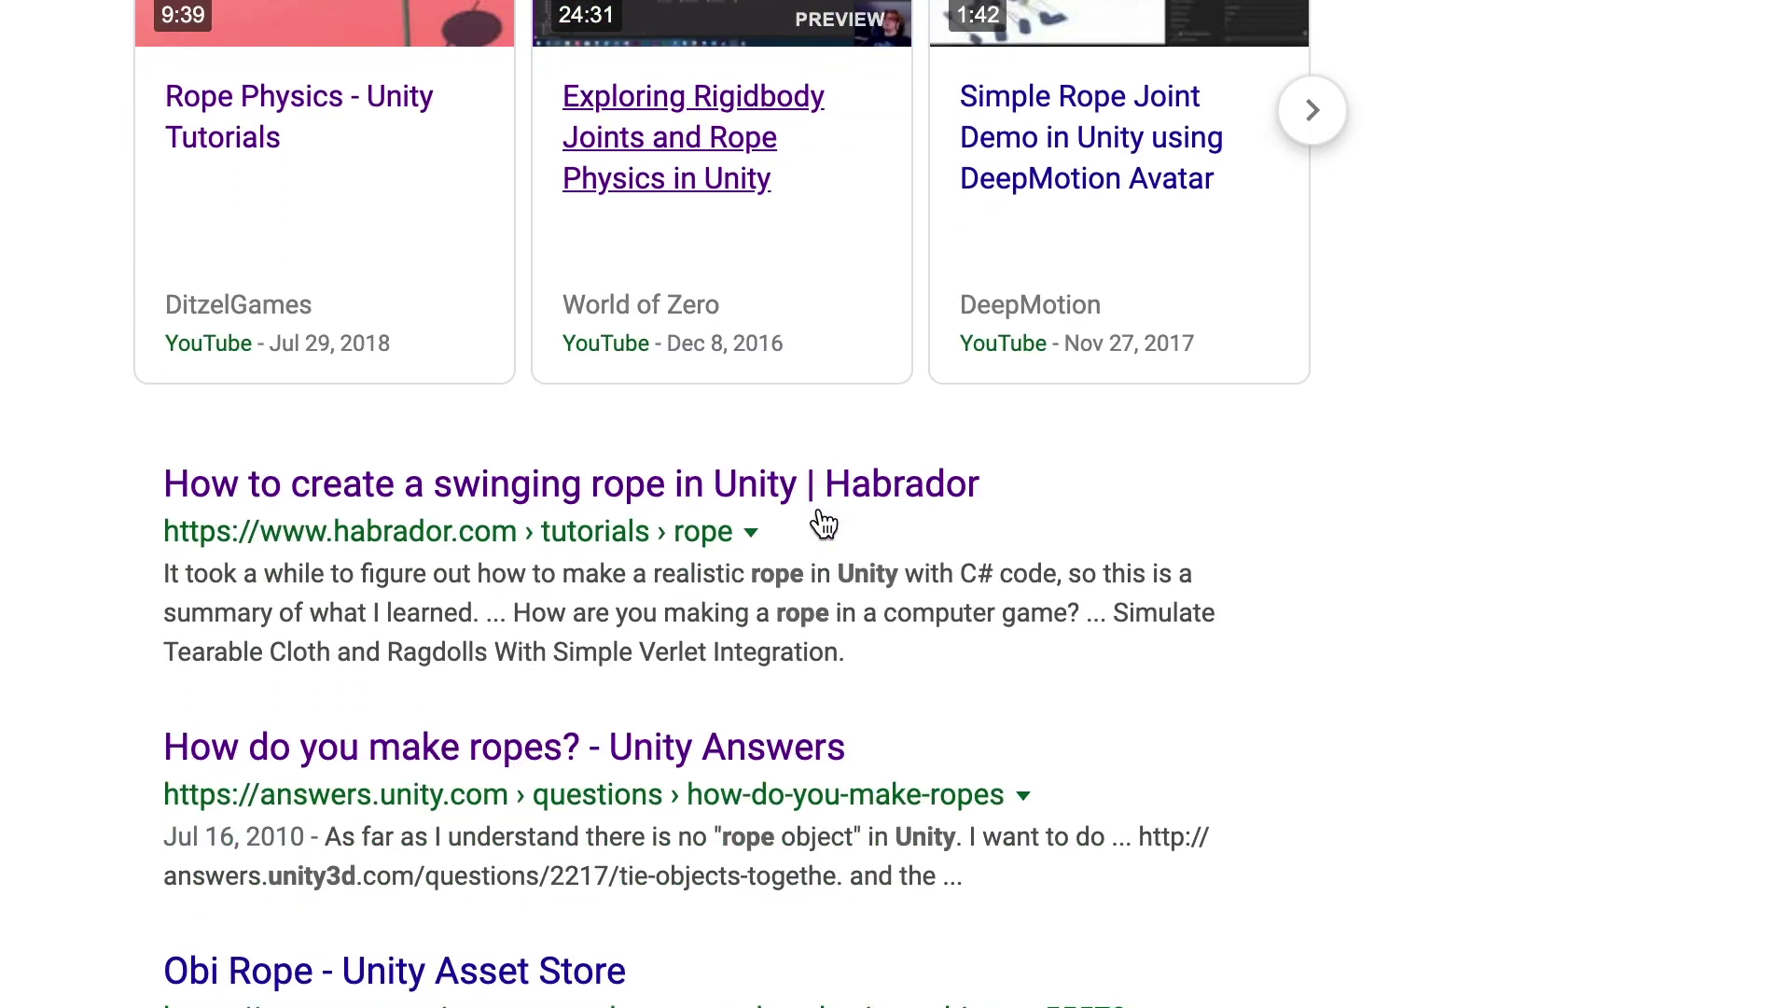
scroll(822, 518, "down", 1)
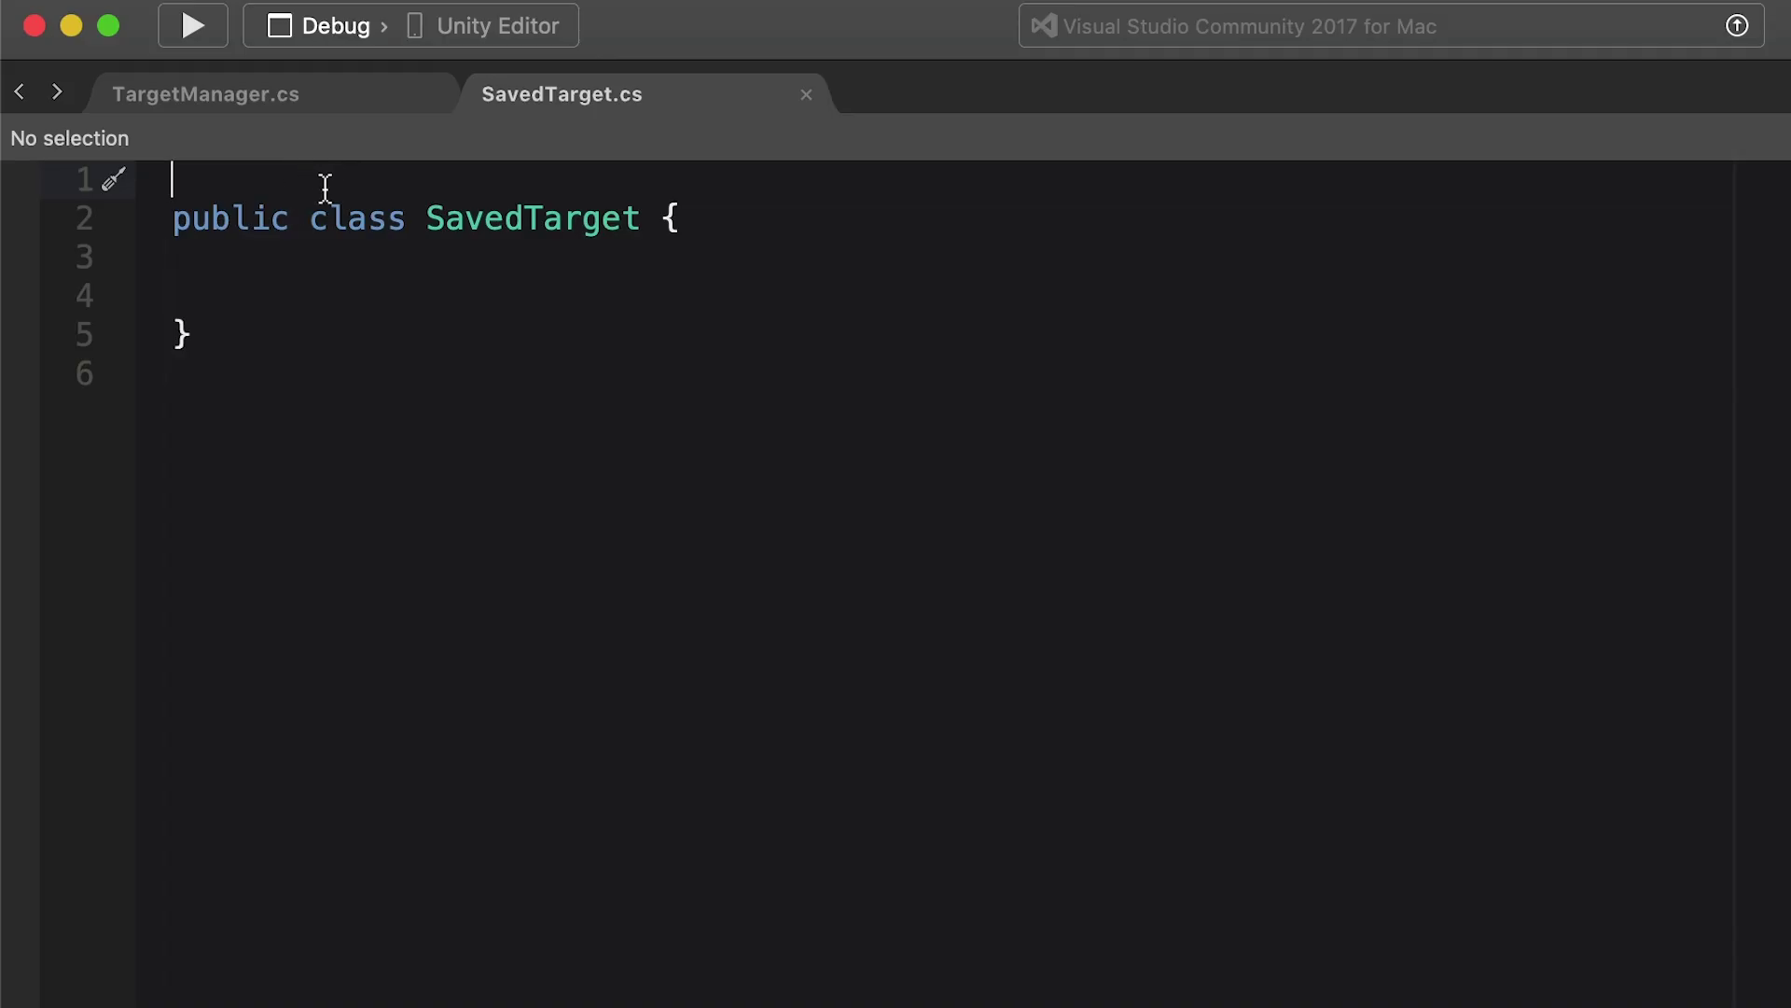
Add the [System.Serializable] attribute above the SavedTarget class and save the file.
key("Return")
type("[Sysmt")
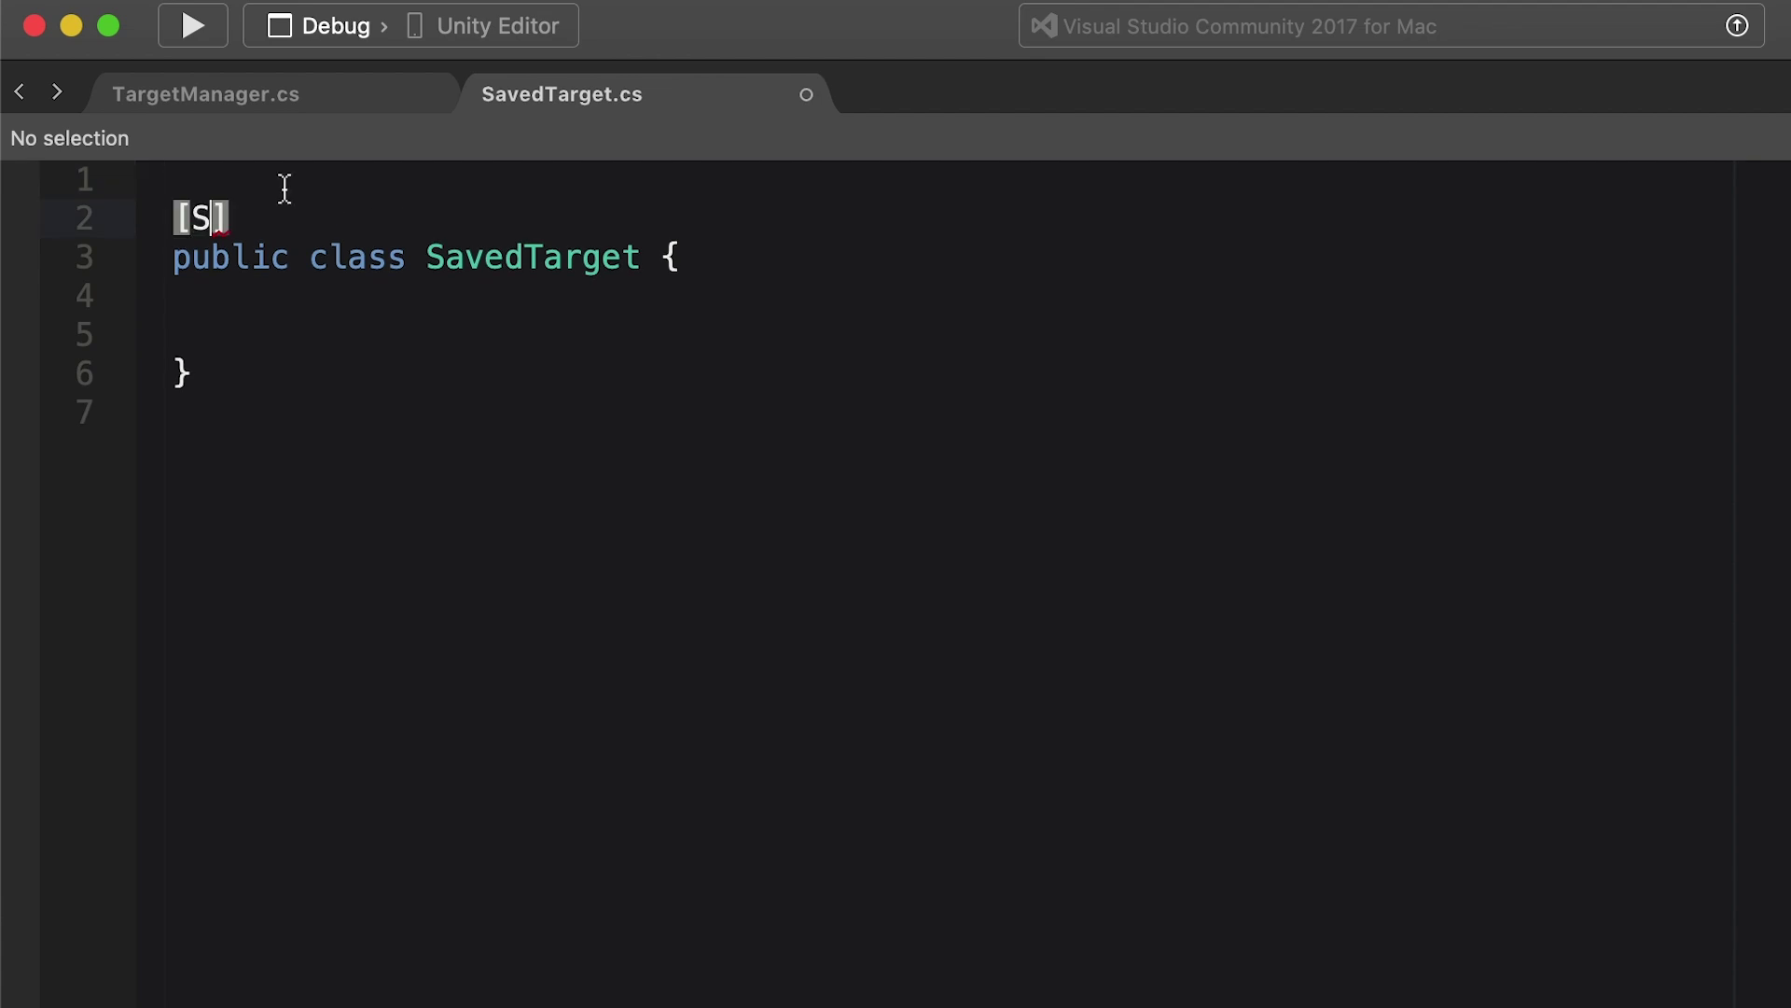
type("tem.seri")
key("Return")
key("super+s")
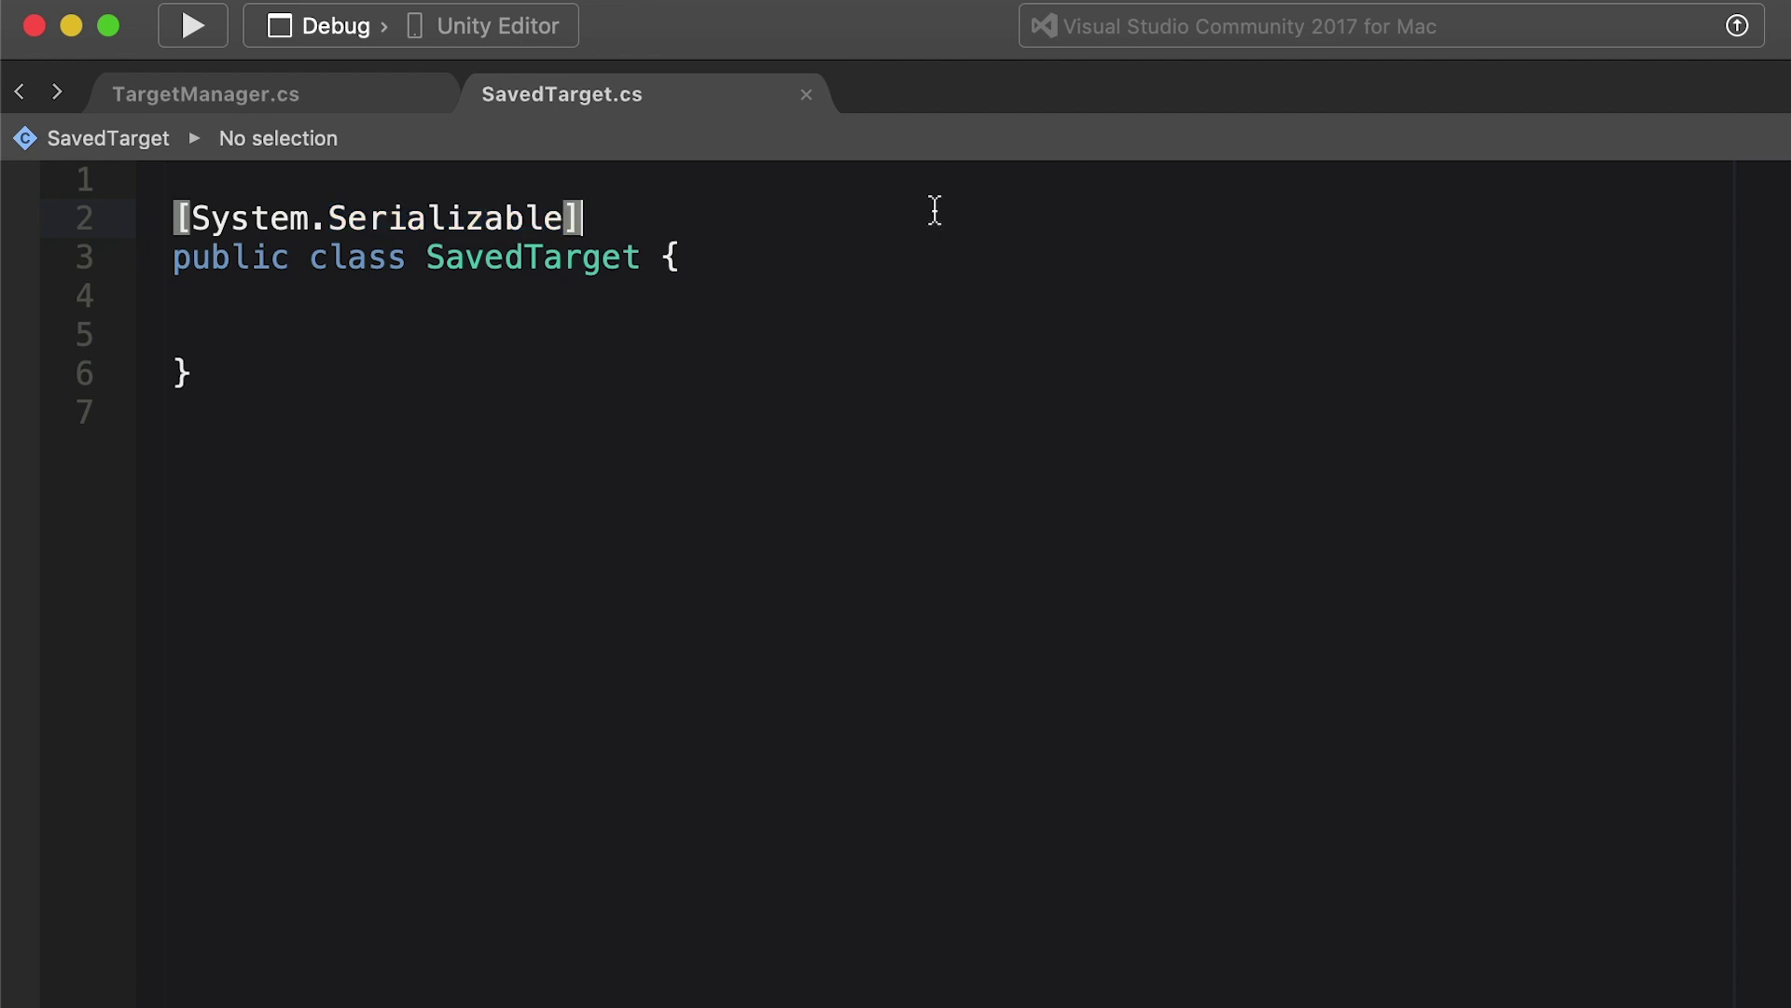
Check TargetManager.cs, then add a public string largeImagePath field to SavedTarget.
left_click(297, 98)
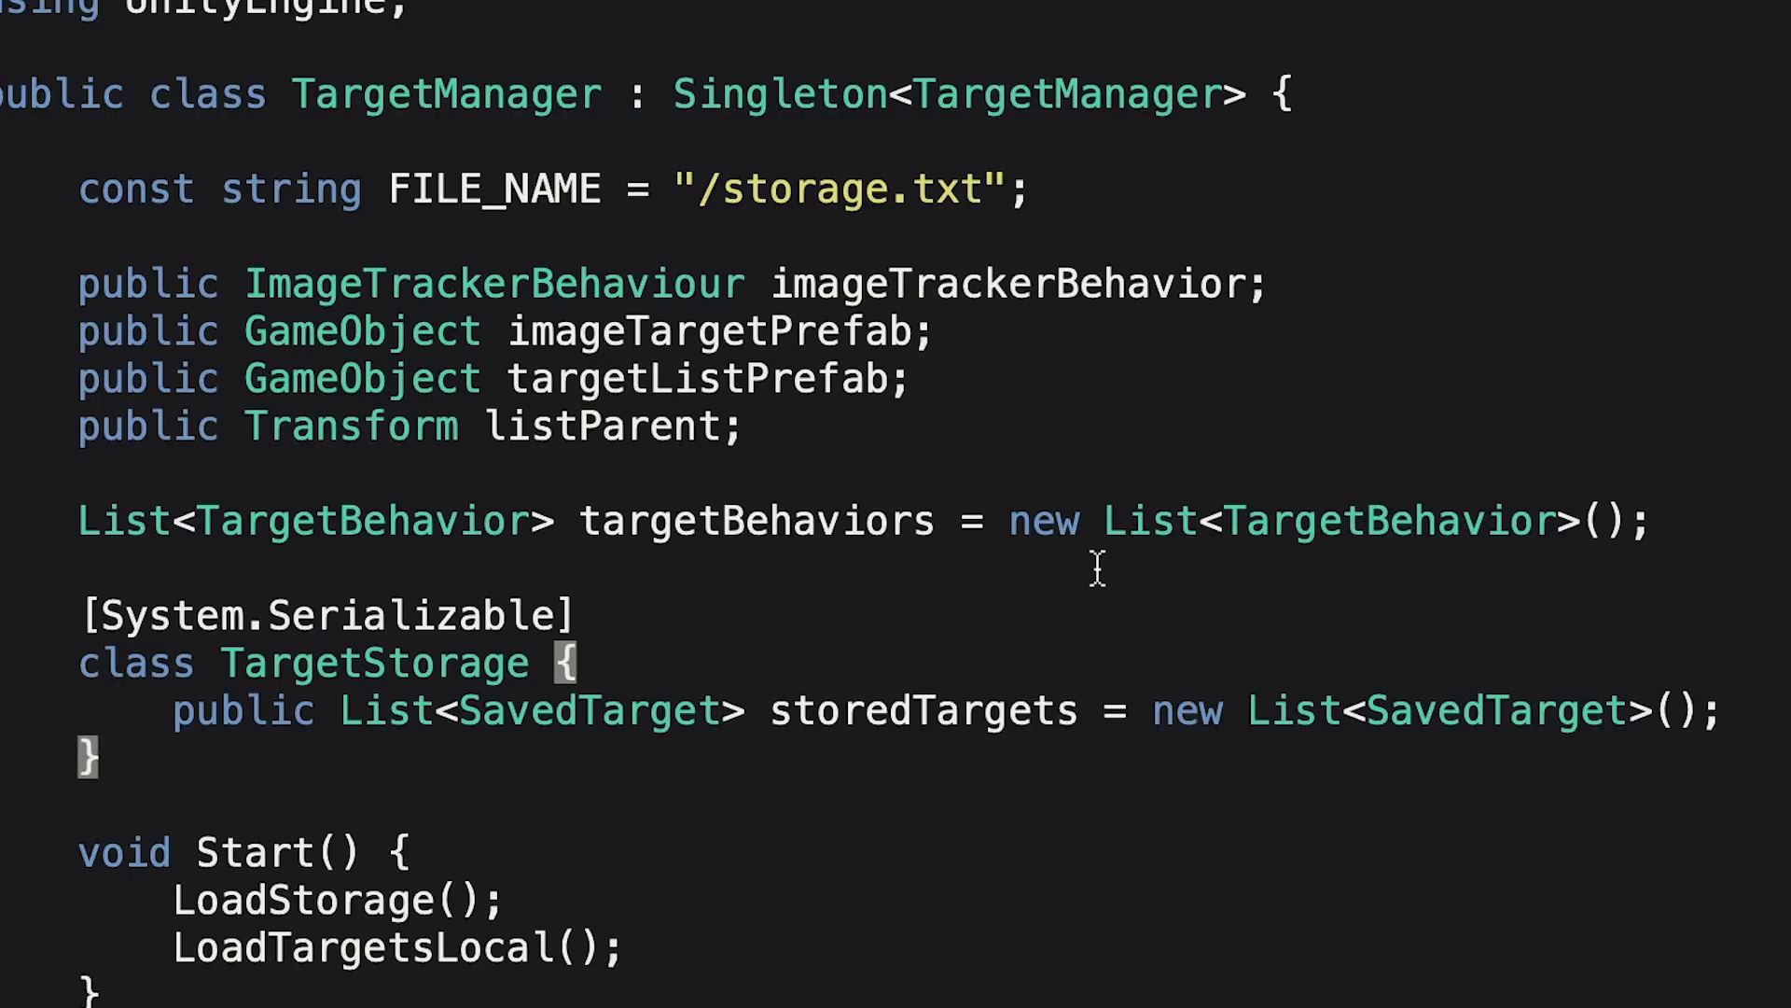
scroll(1119, 787, "down", 1)
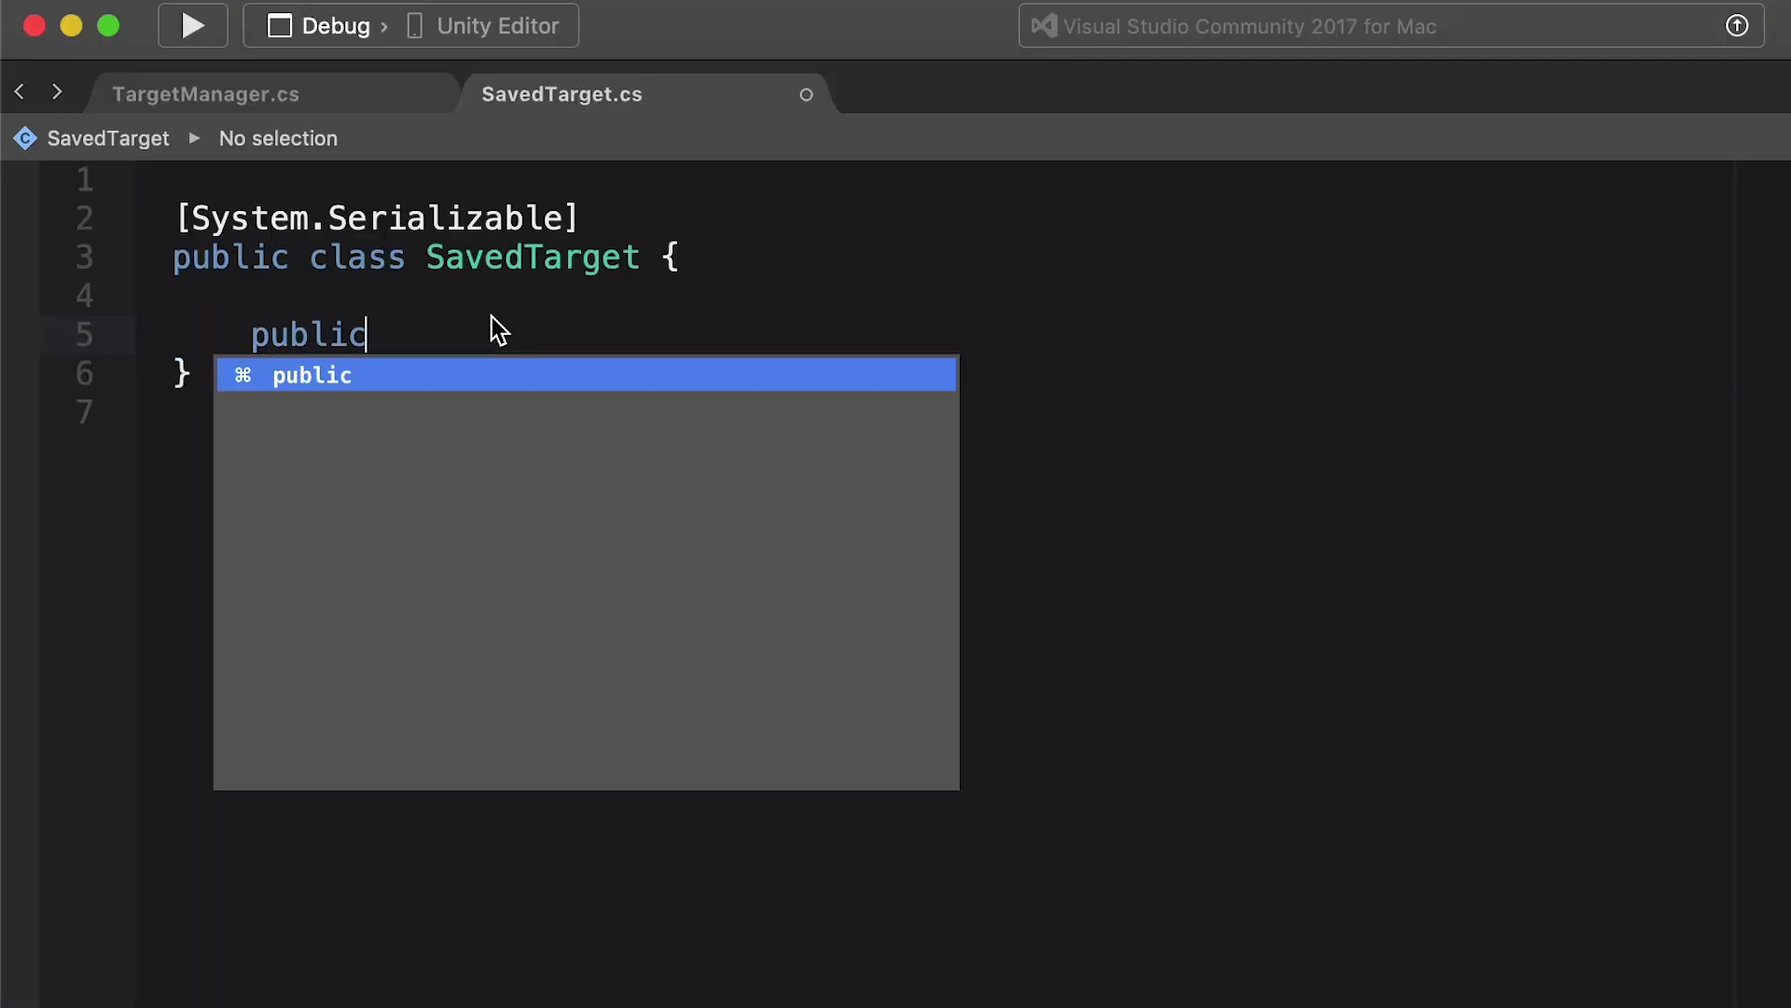
type("string lar")
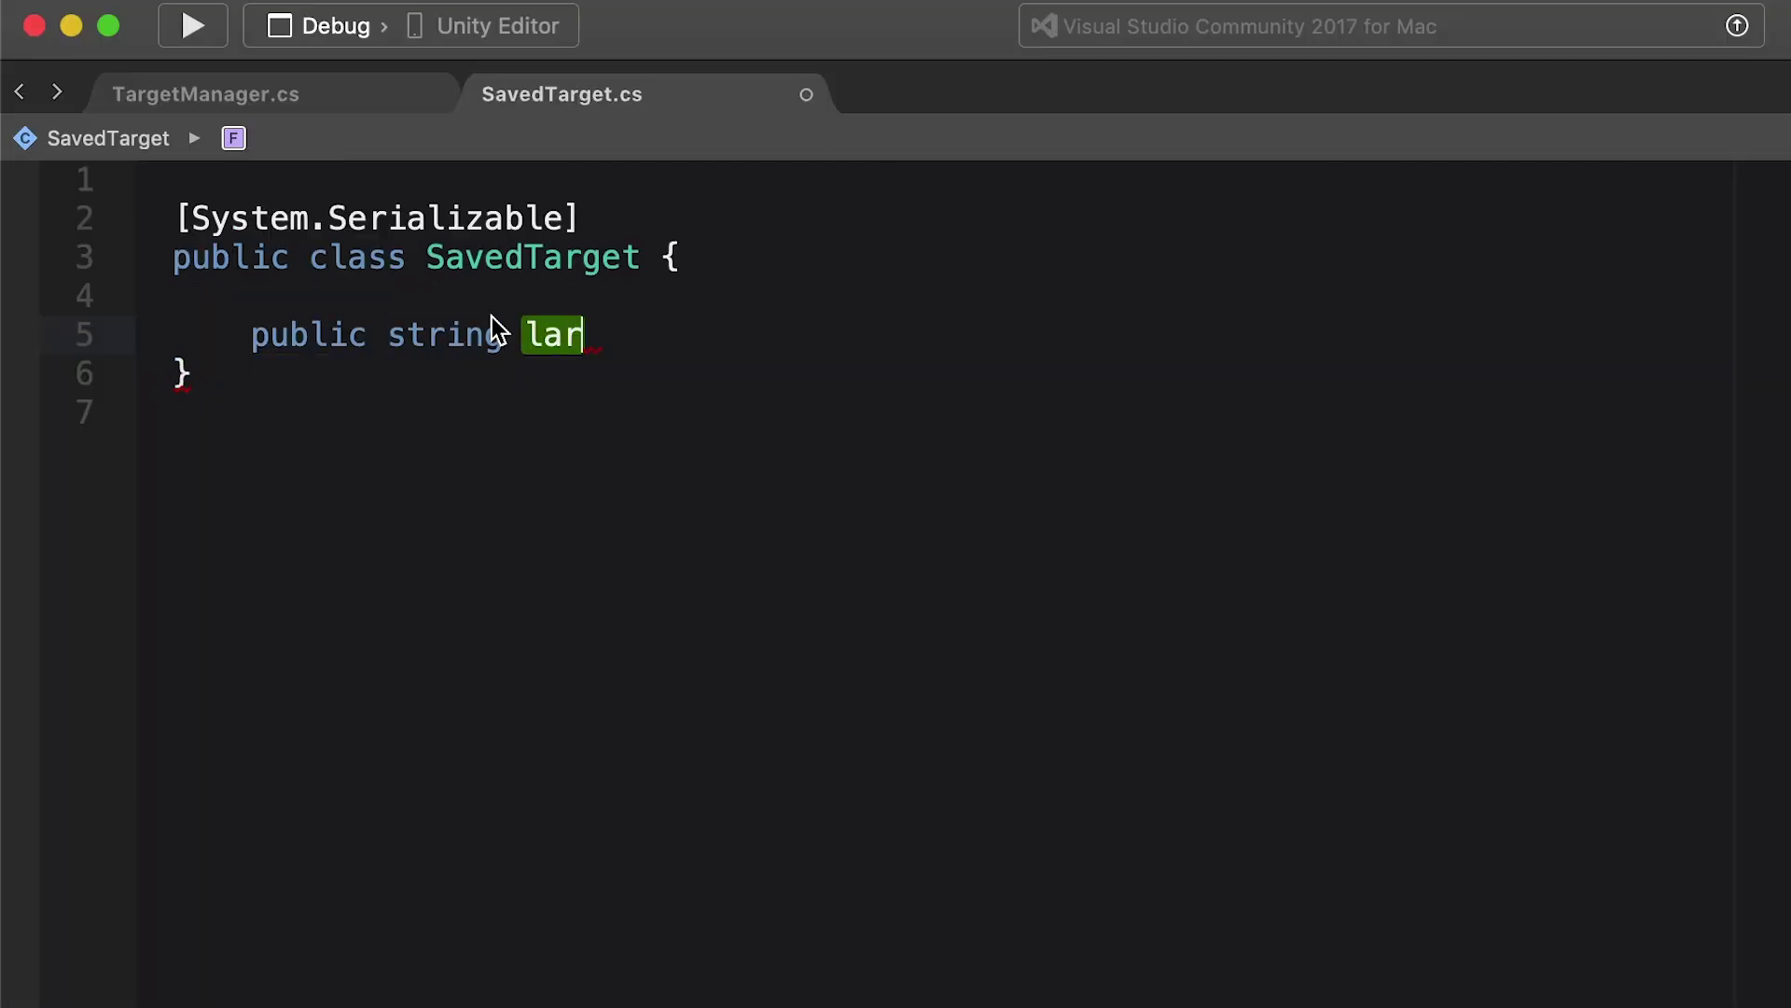
type("ath;")
key("Return")
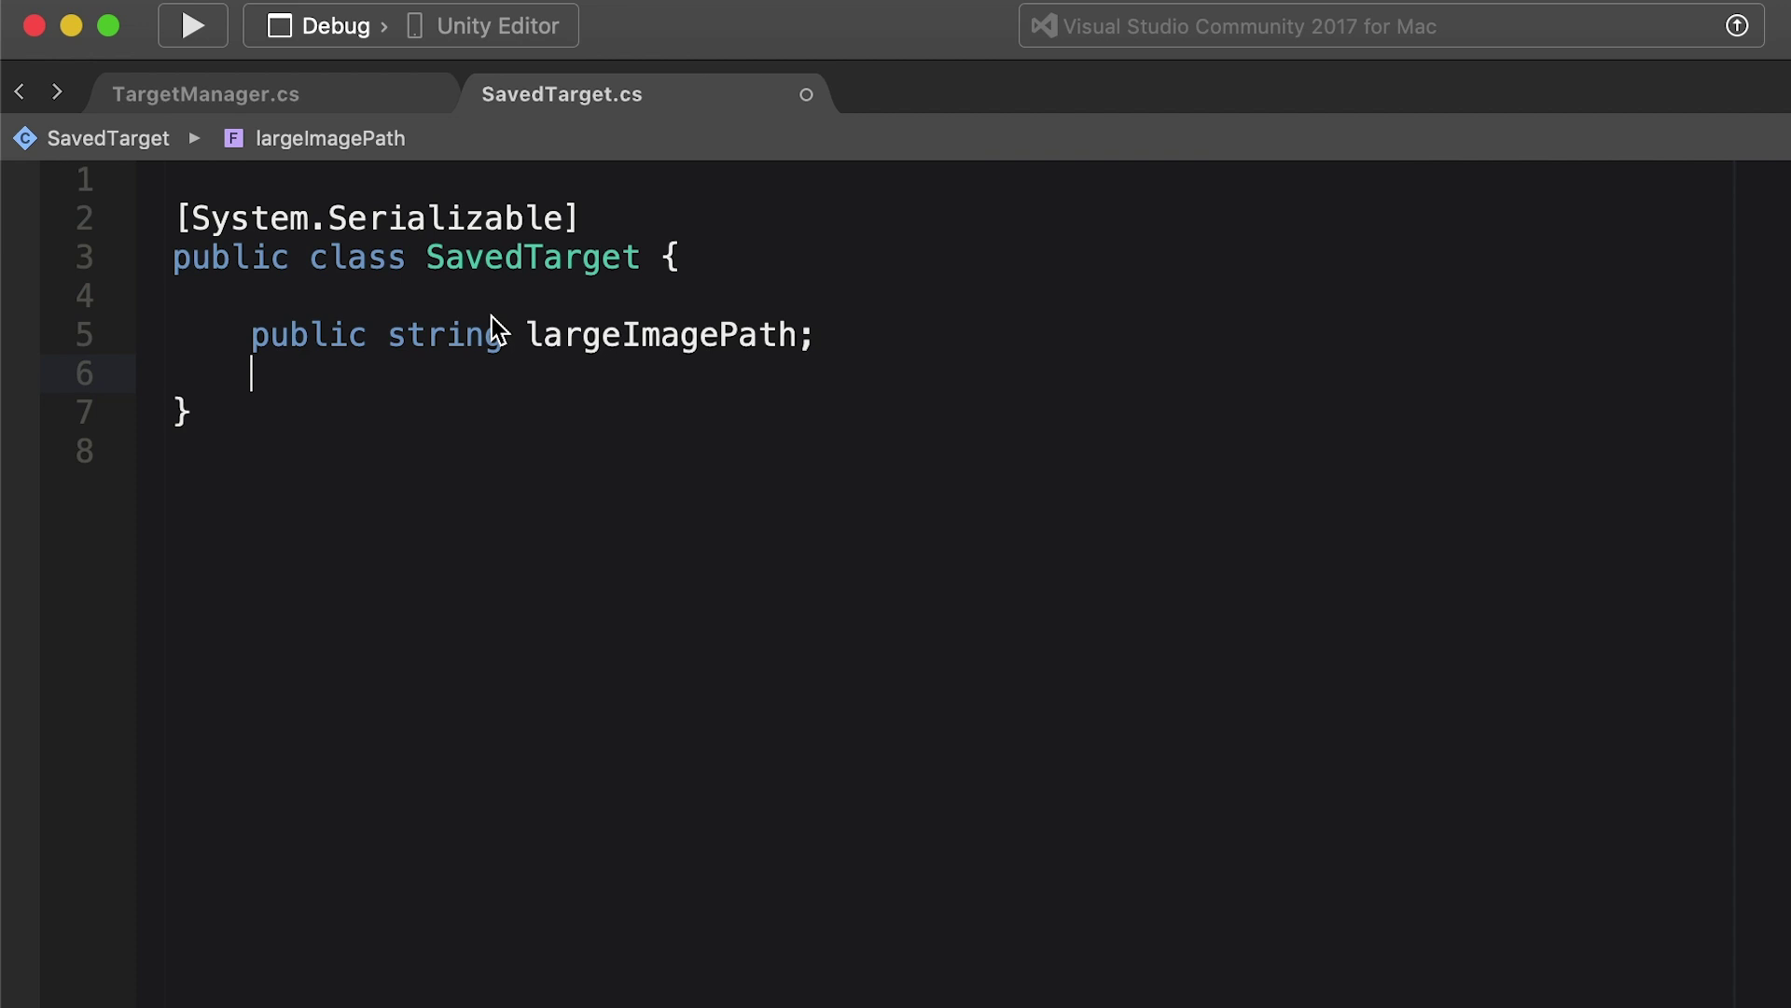
type("public string")
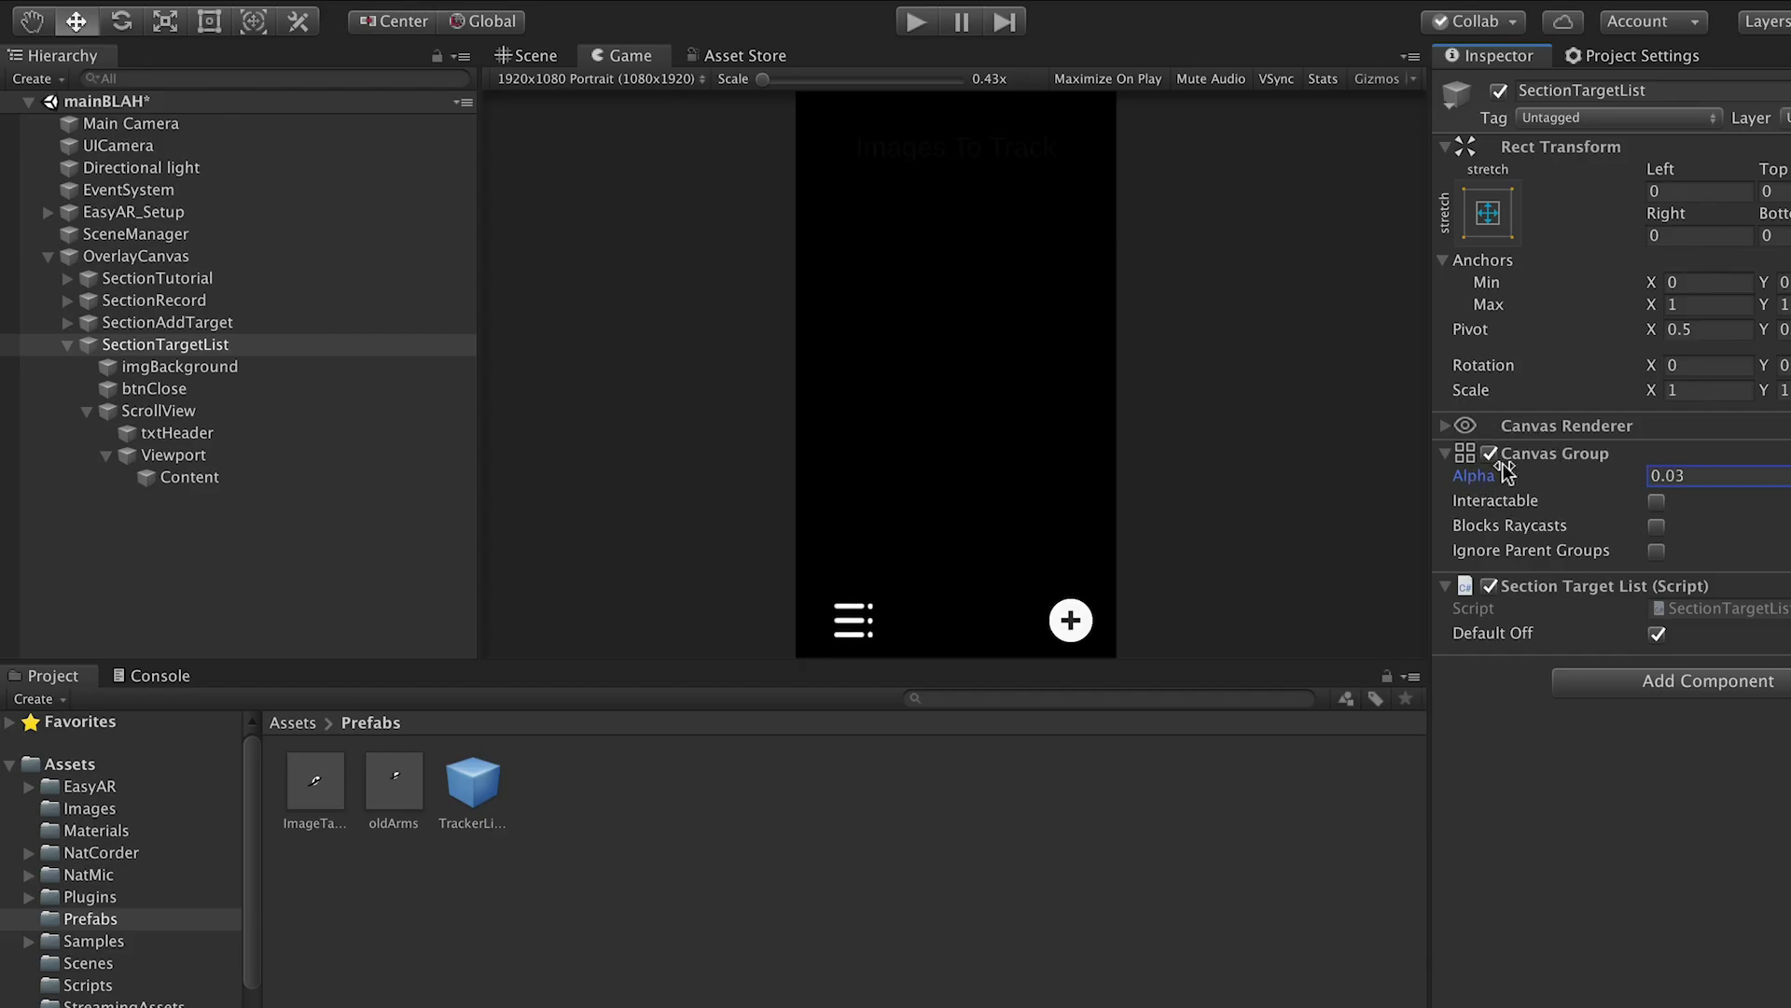
Make the target list panel visible, add tracker cards under Content, and open storage.txt.
left_click_drag(1561, 478, 1754, 480)
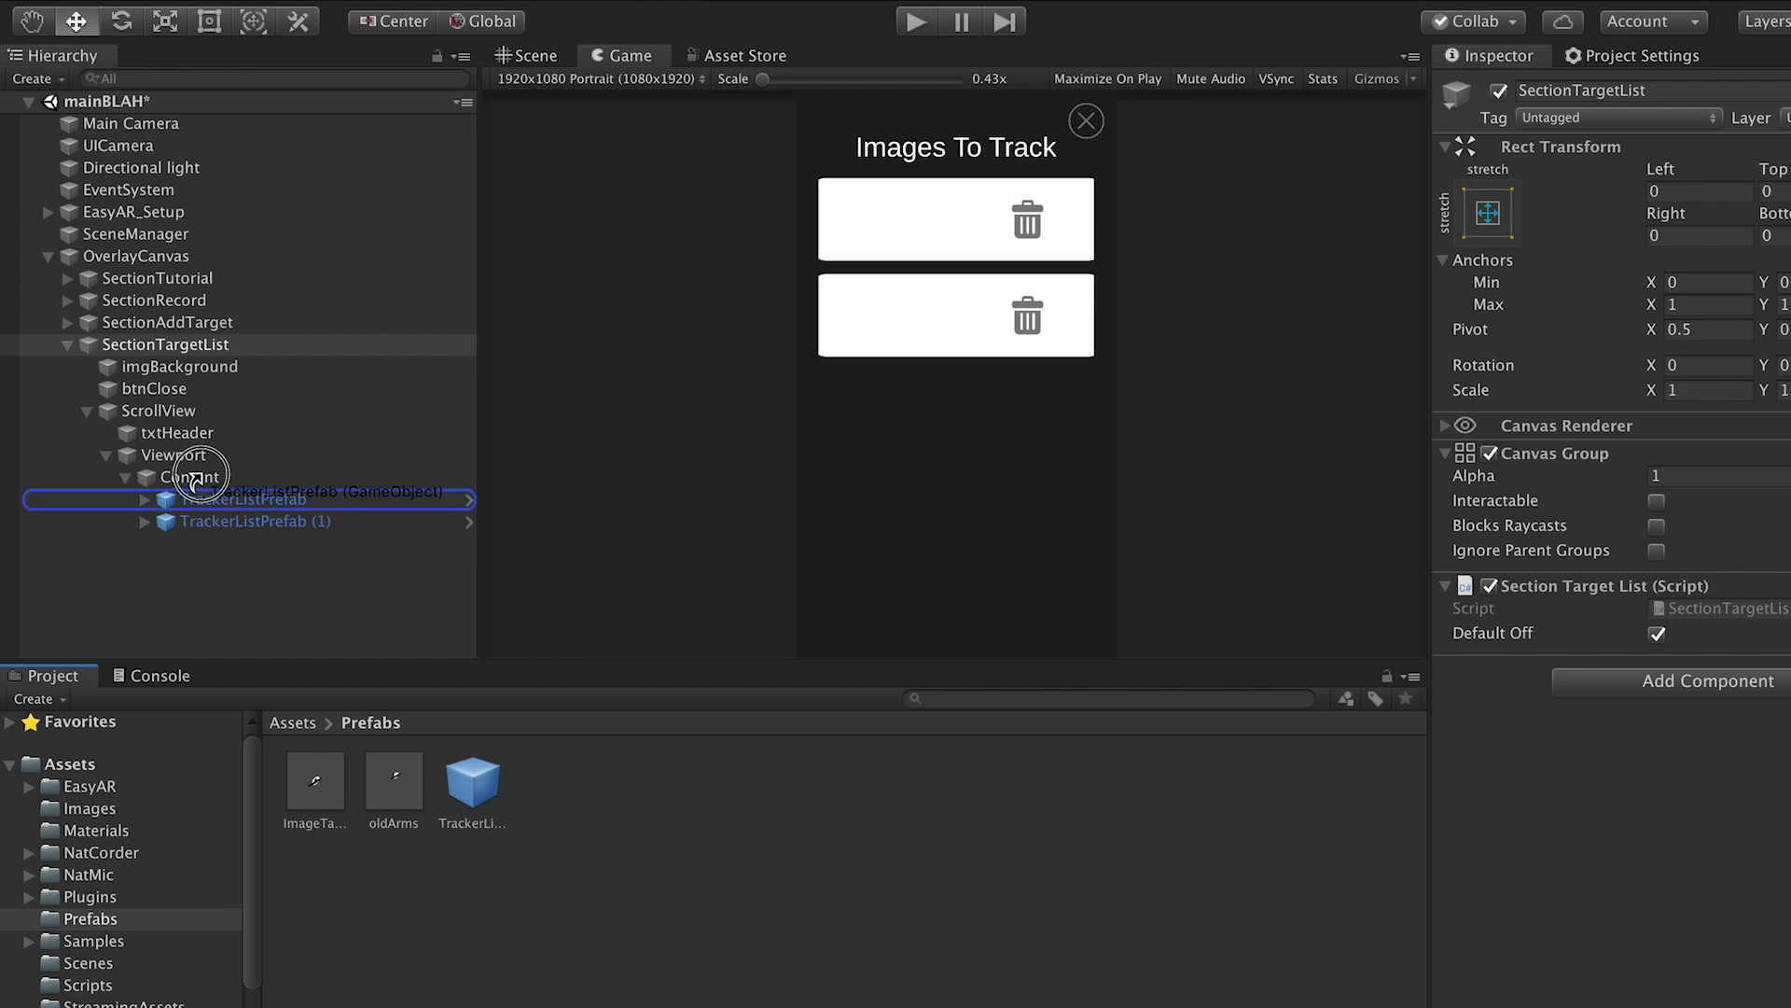
left_click_drag(192, 479, 230, 481)
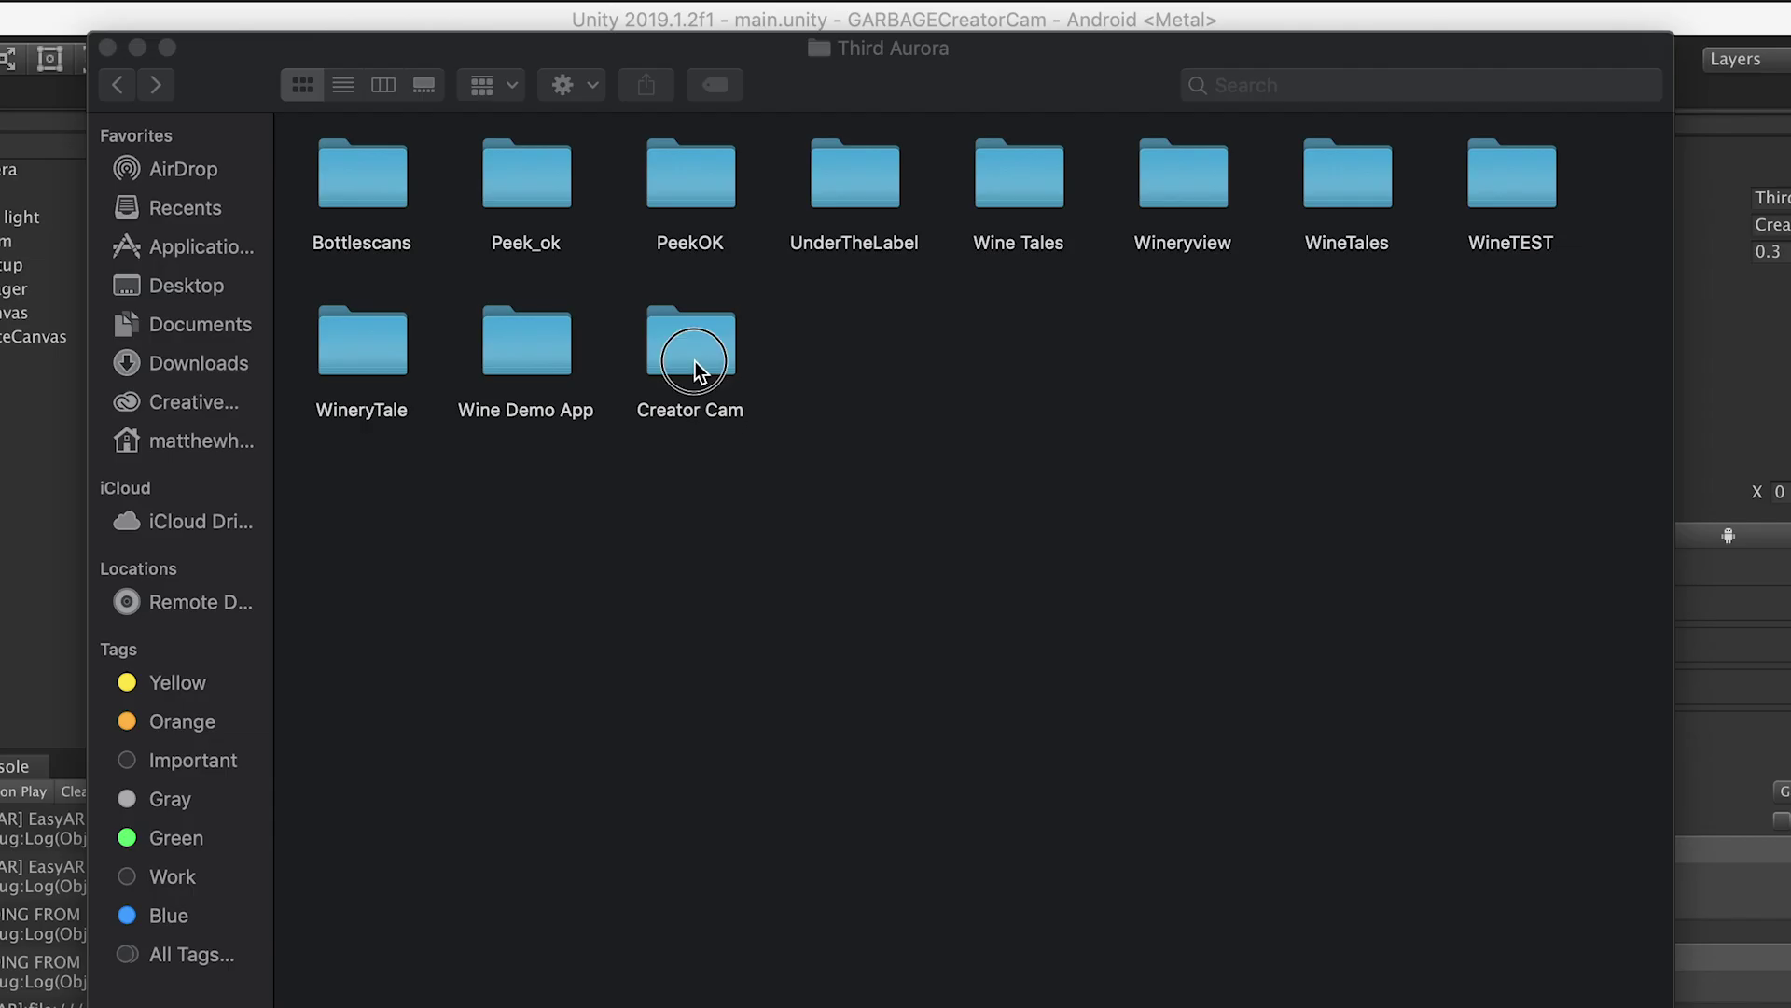
double_click(695, 368)
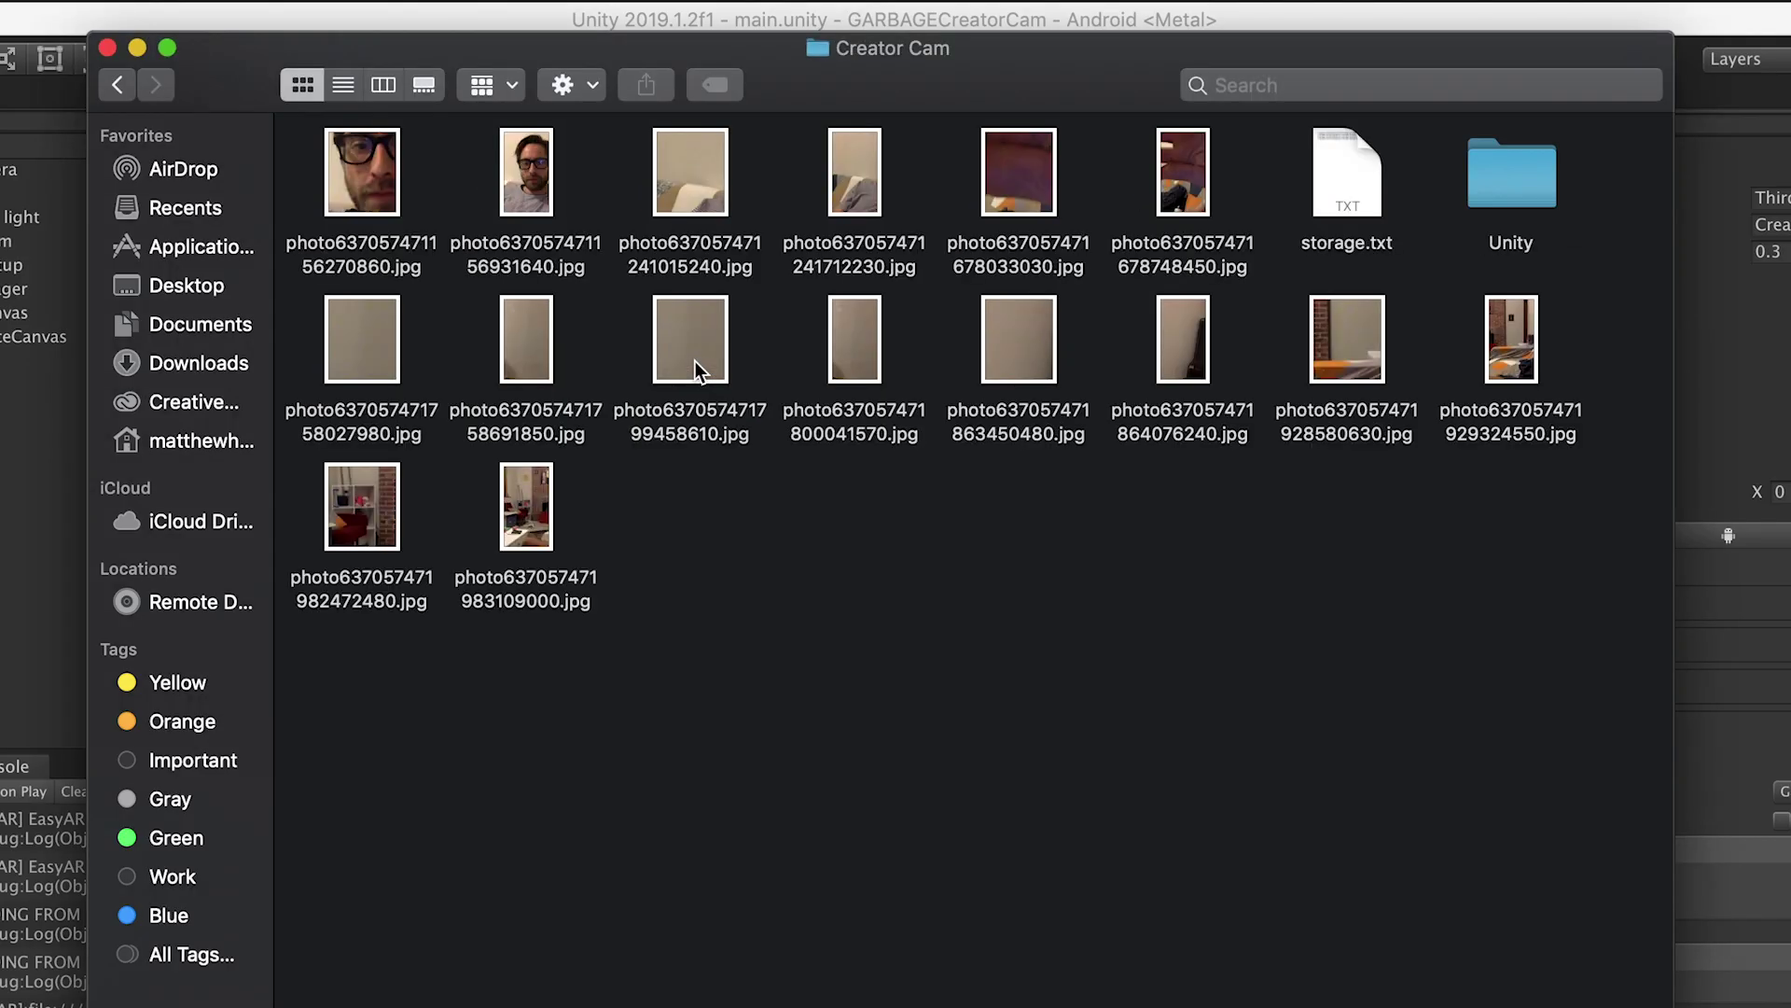
double_click(1336, 195)
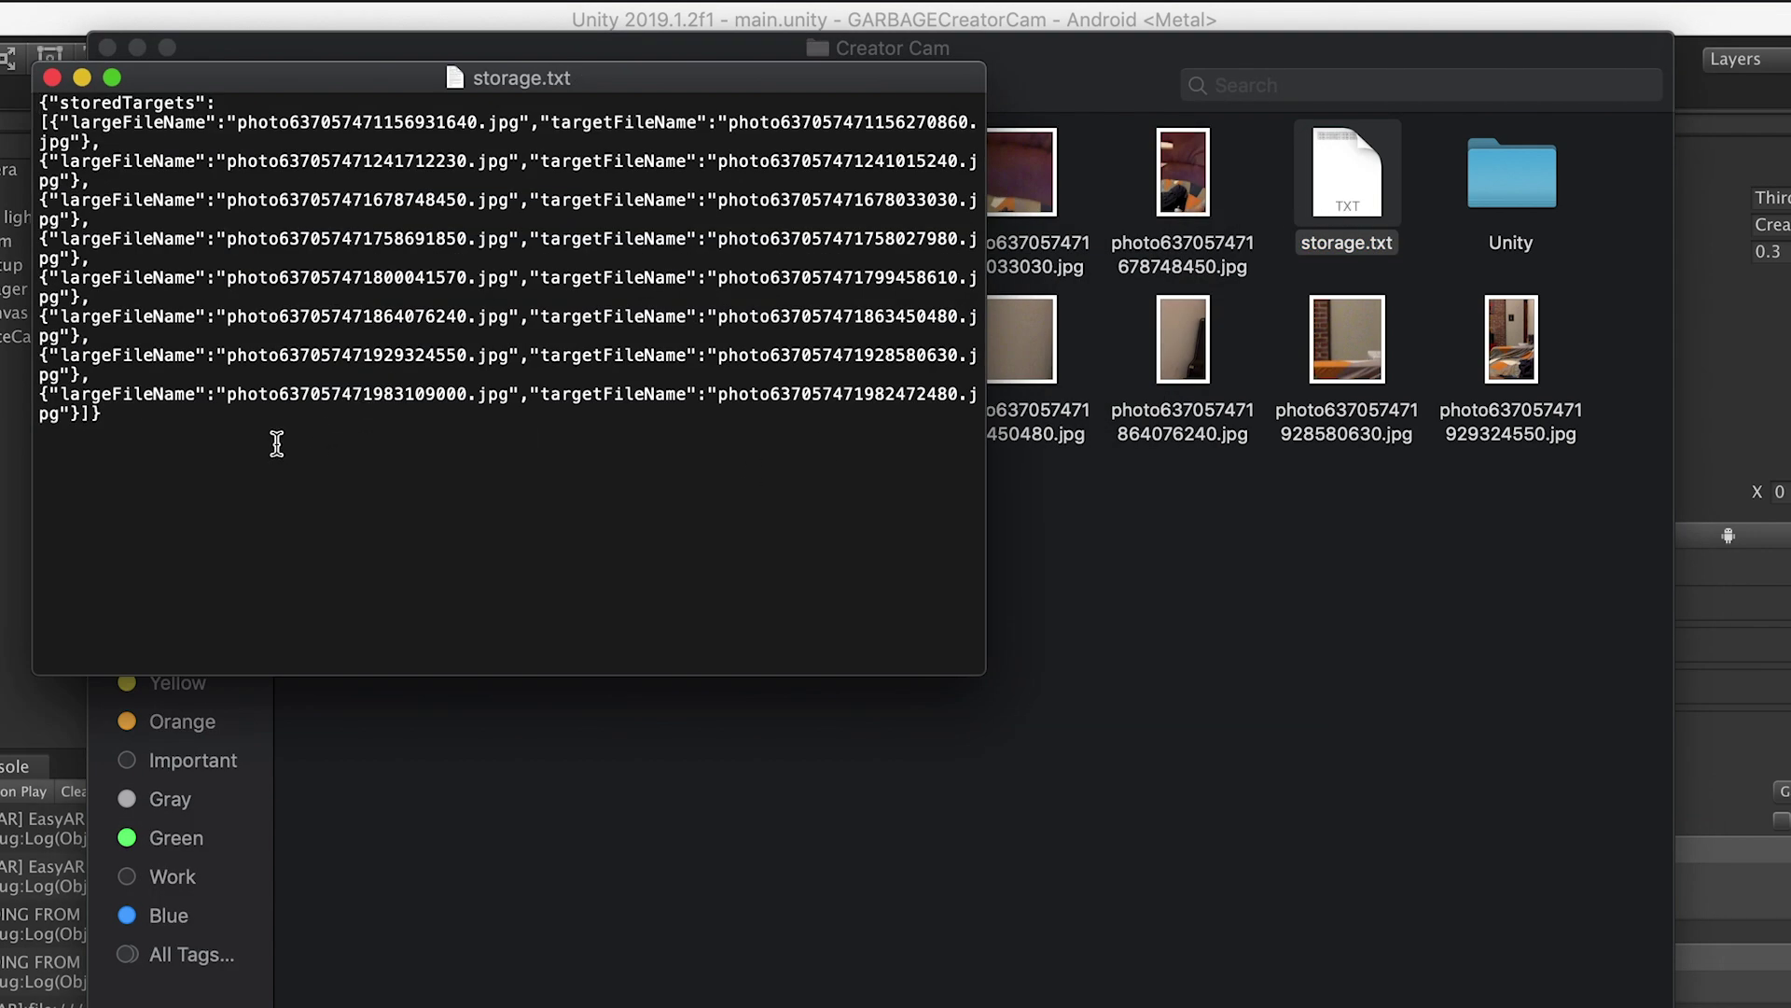
Copy all of storage.txt's JSON and paste it into the browser's JSON validator.
key("super+a")
key("super+c")
key("super+Tab")
key("super+v")
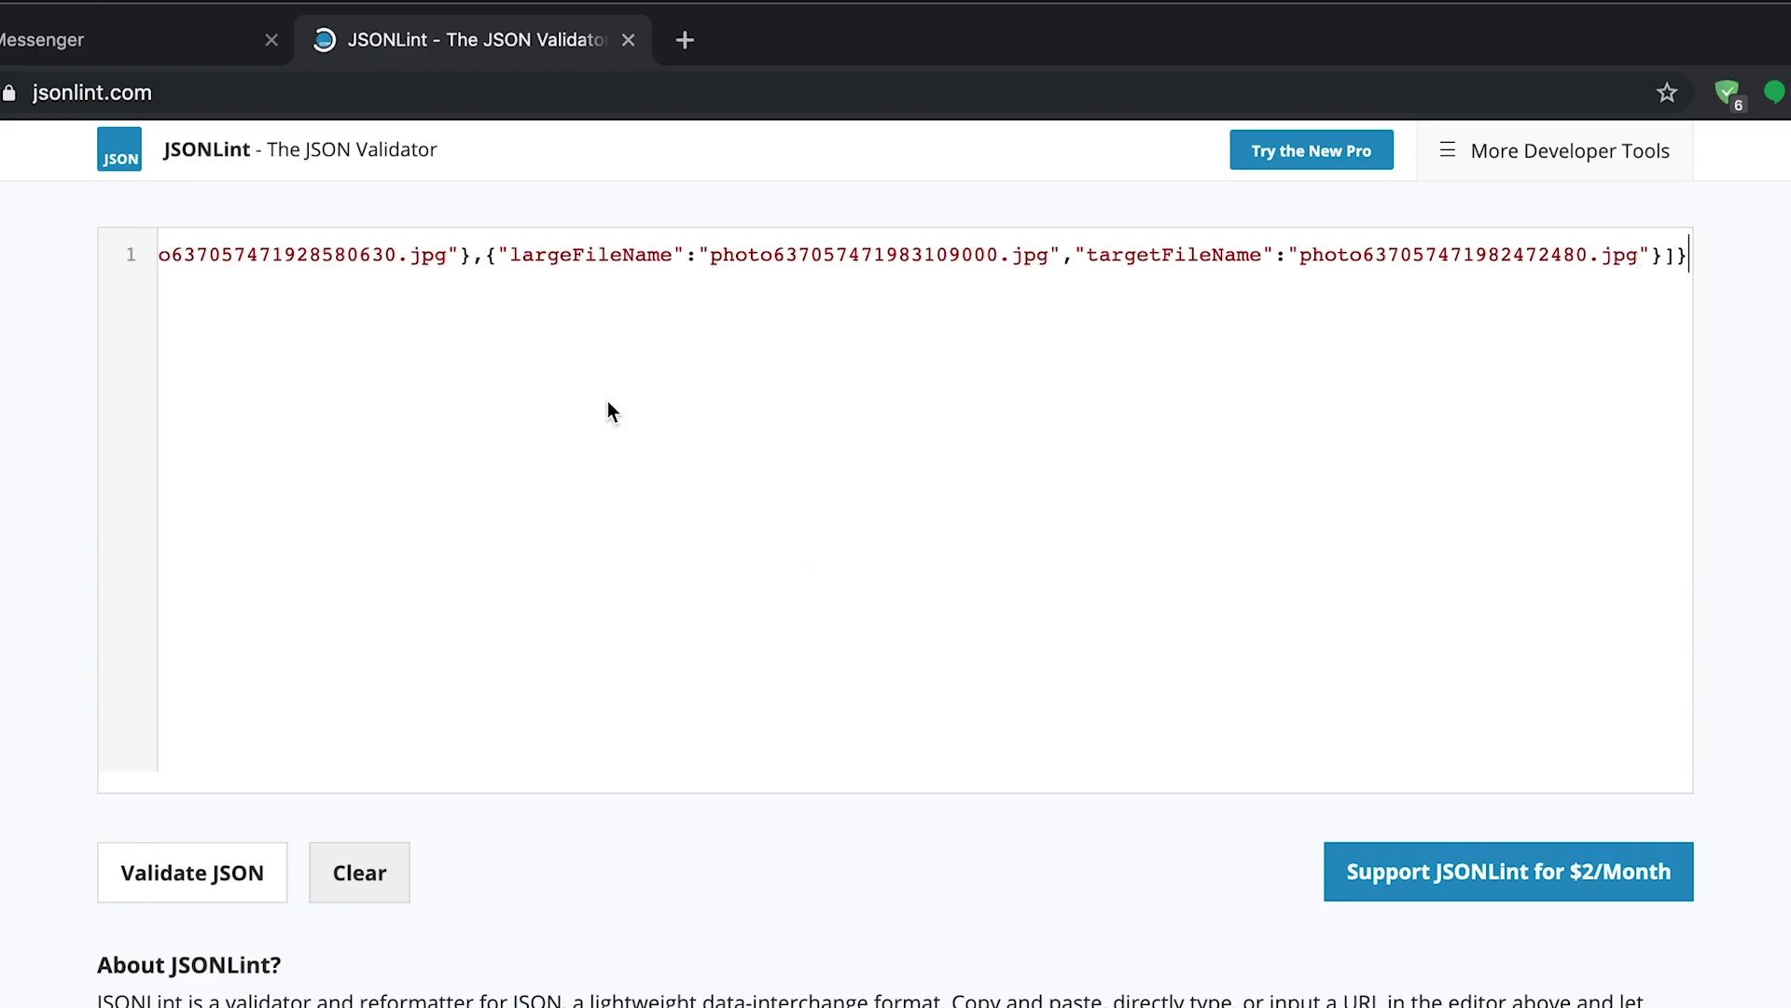
Validate the pasted storedTargets JSON in JSONLint and scroll through the reformatted results.
left_click(237, 866)
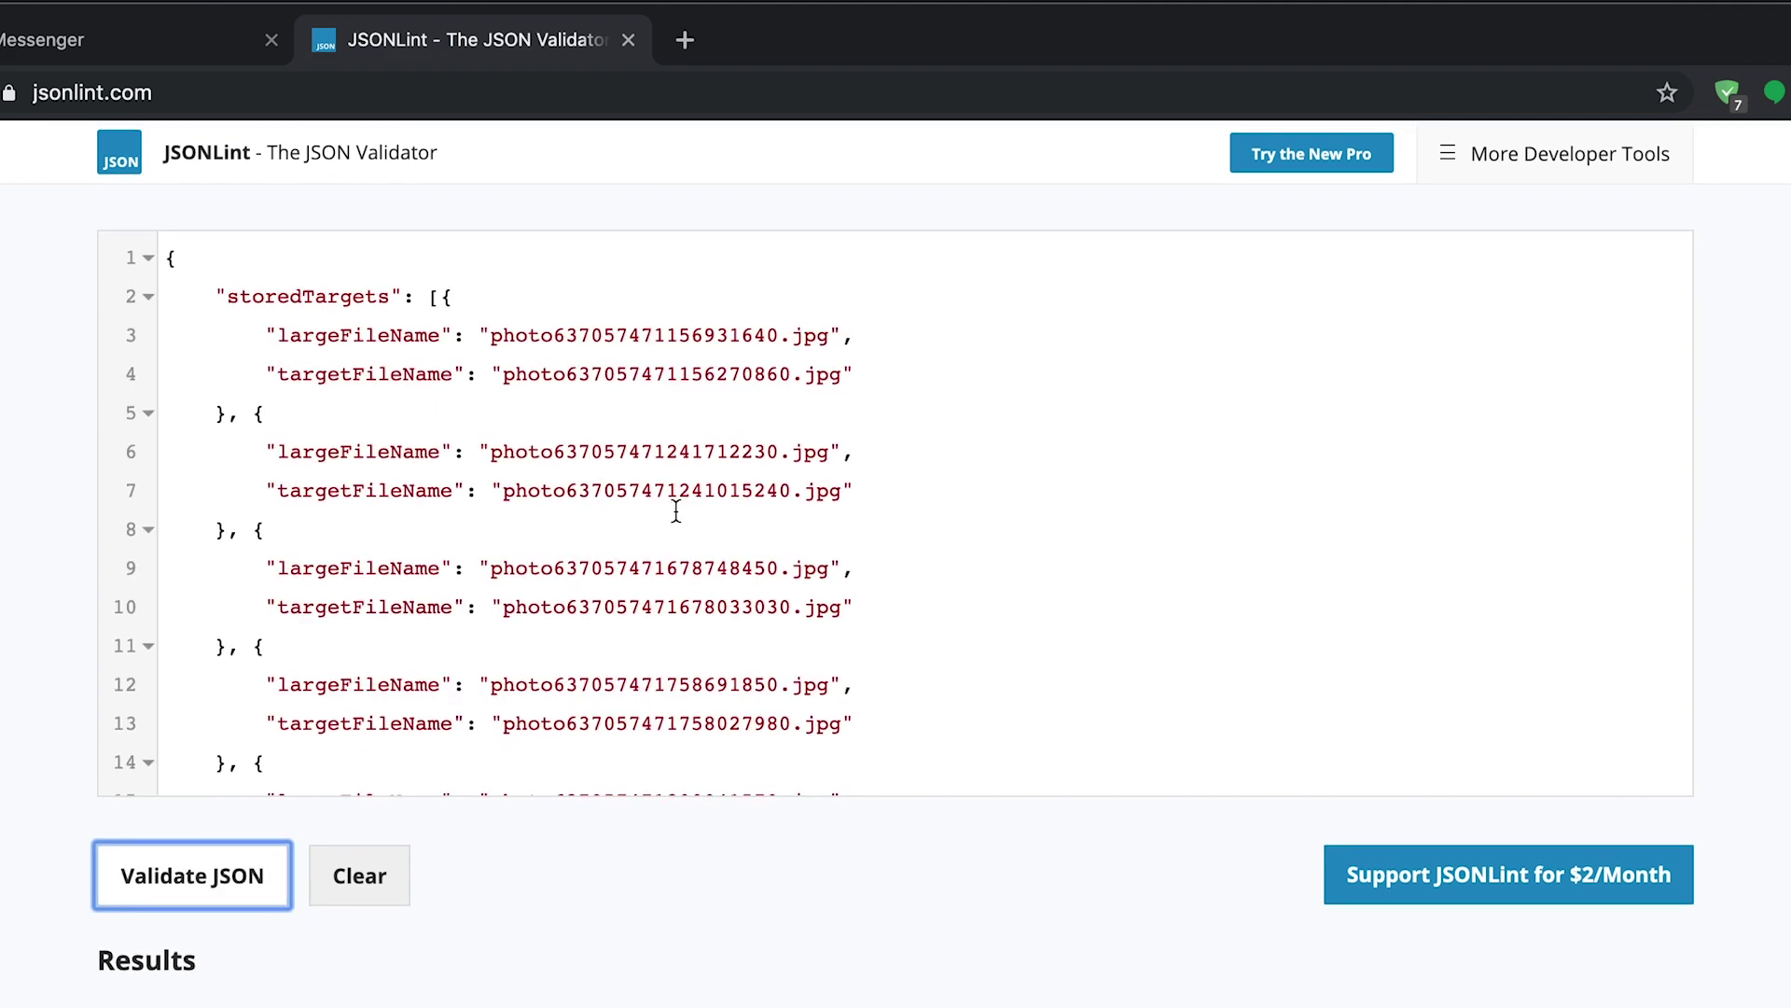
scroll(677, 512, "down", 5)
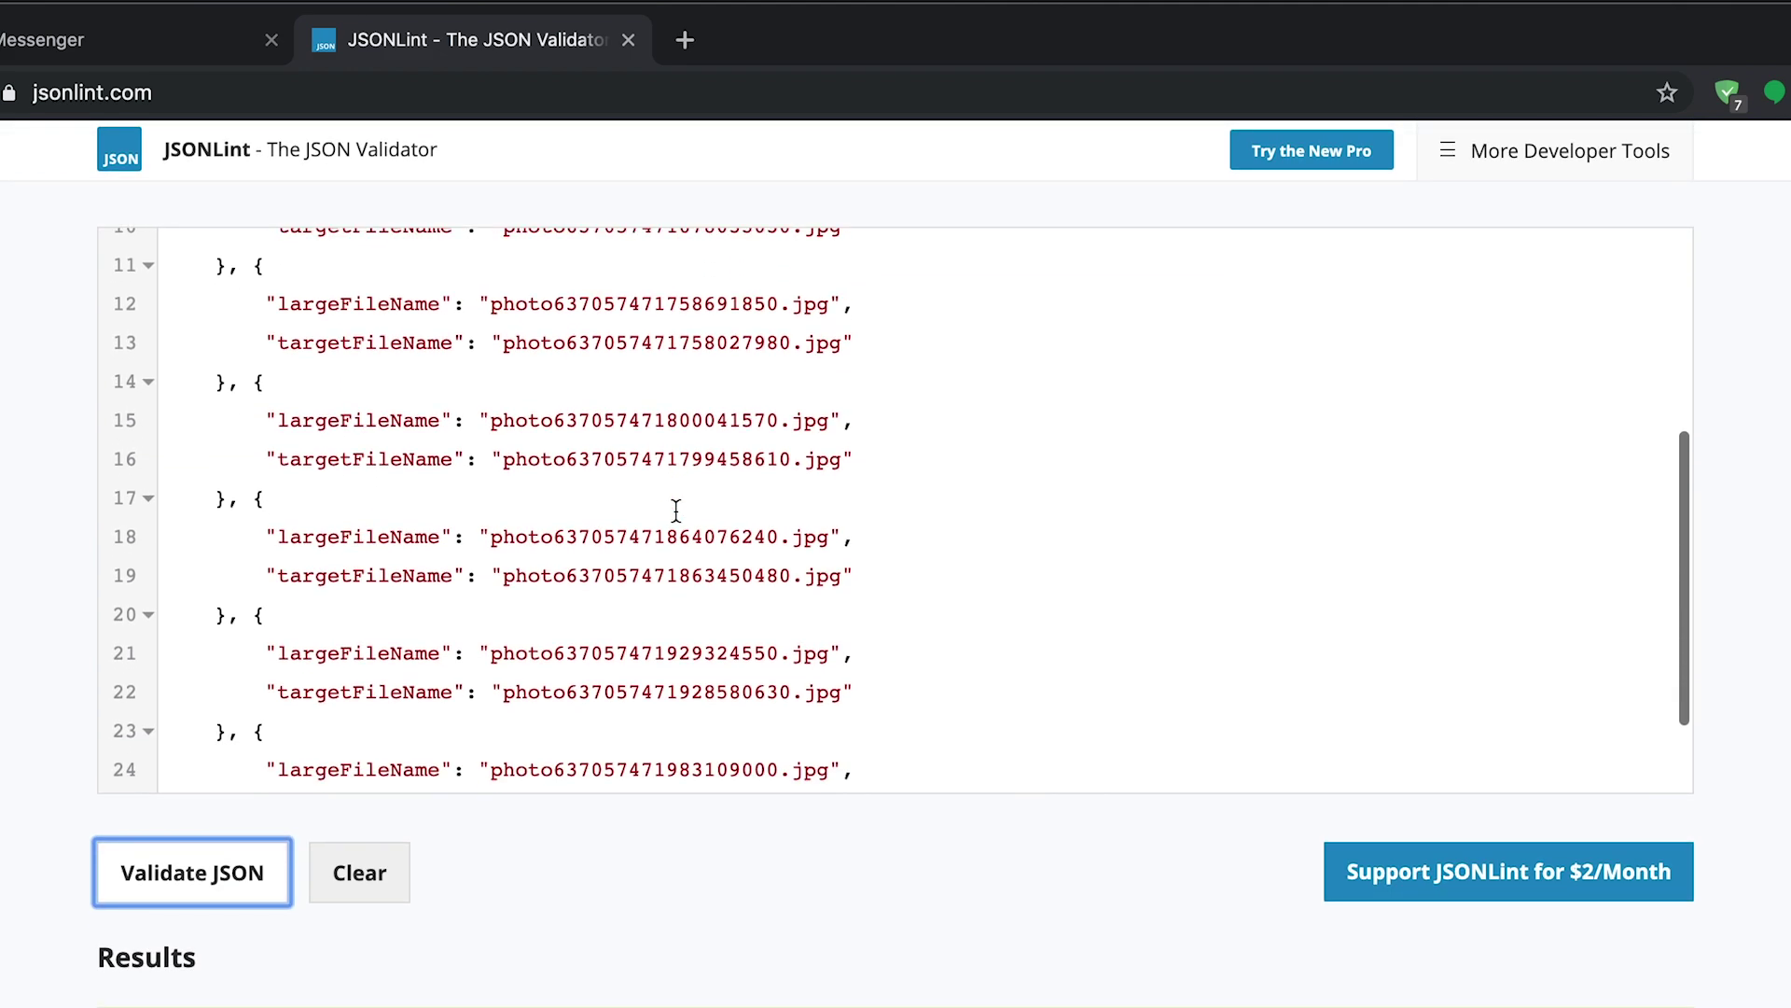
scroll(677, 512, "up", 5)
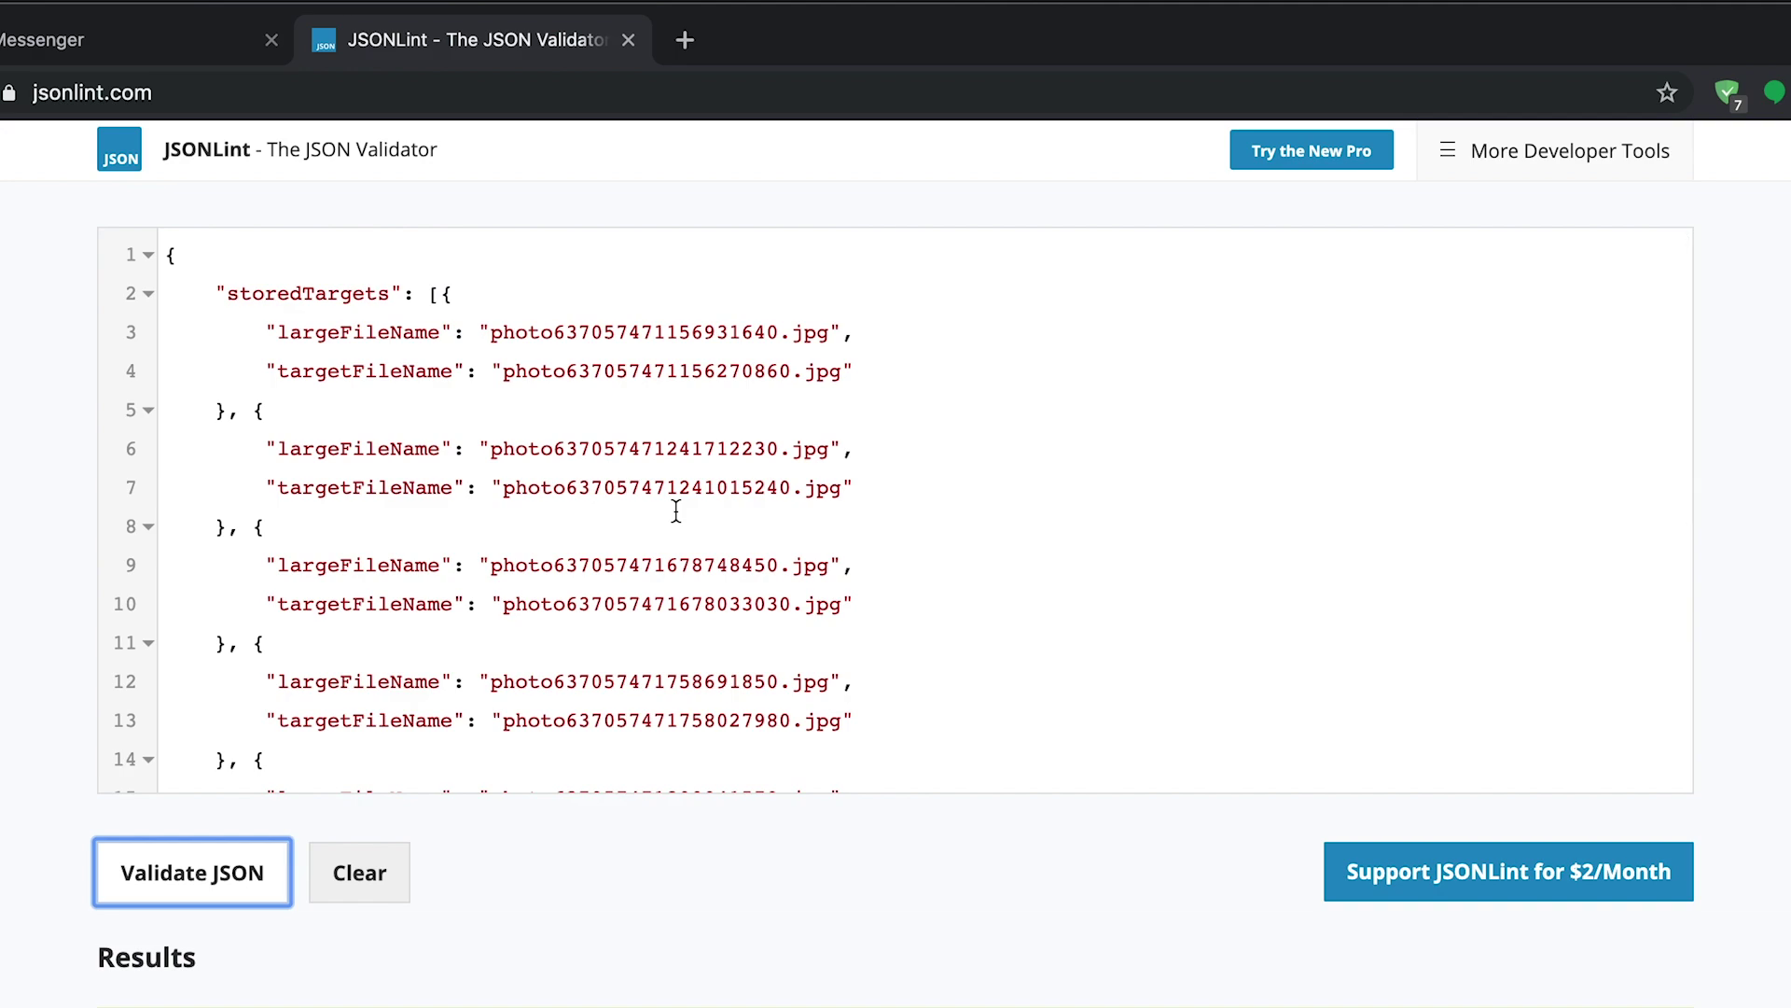
scroll(677, 512, "down", 6)
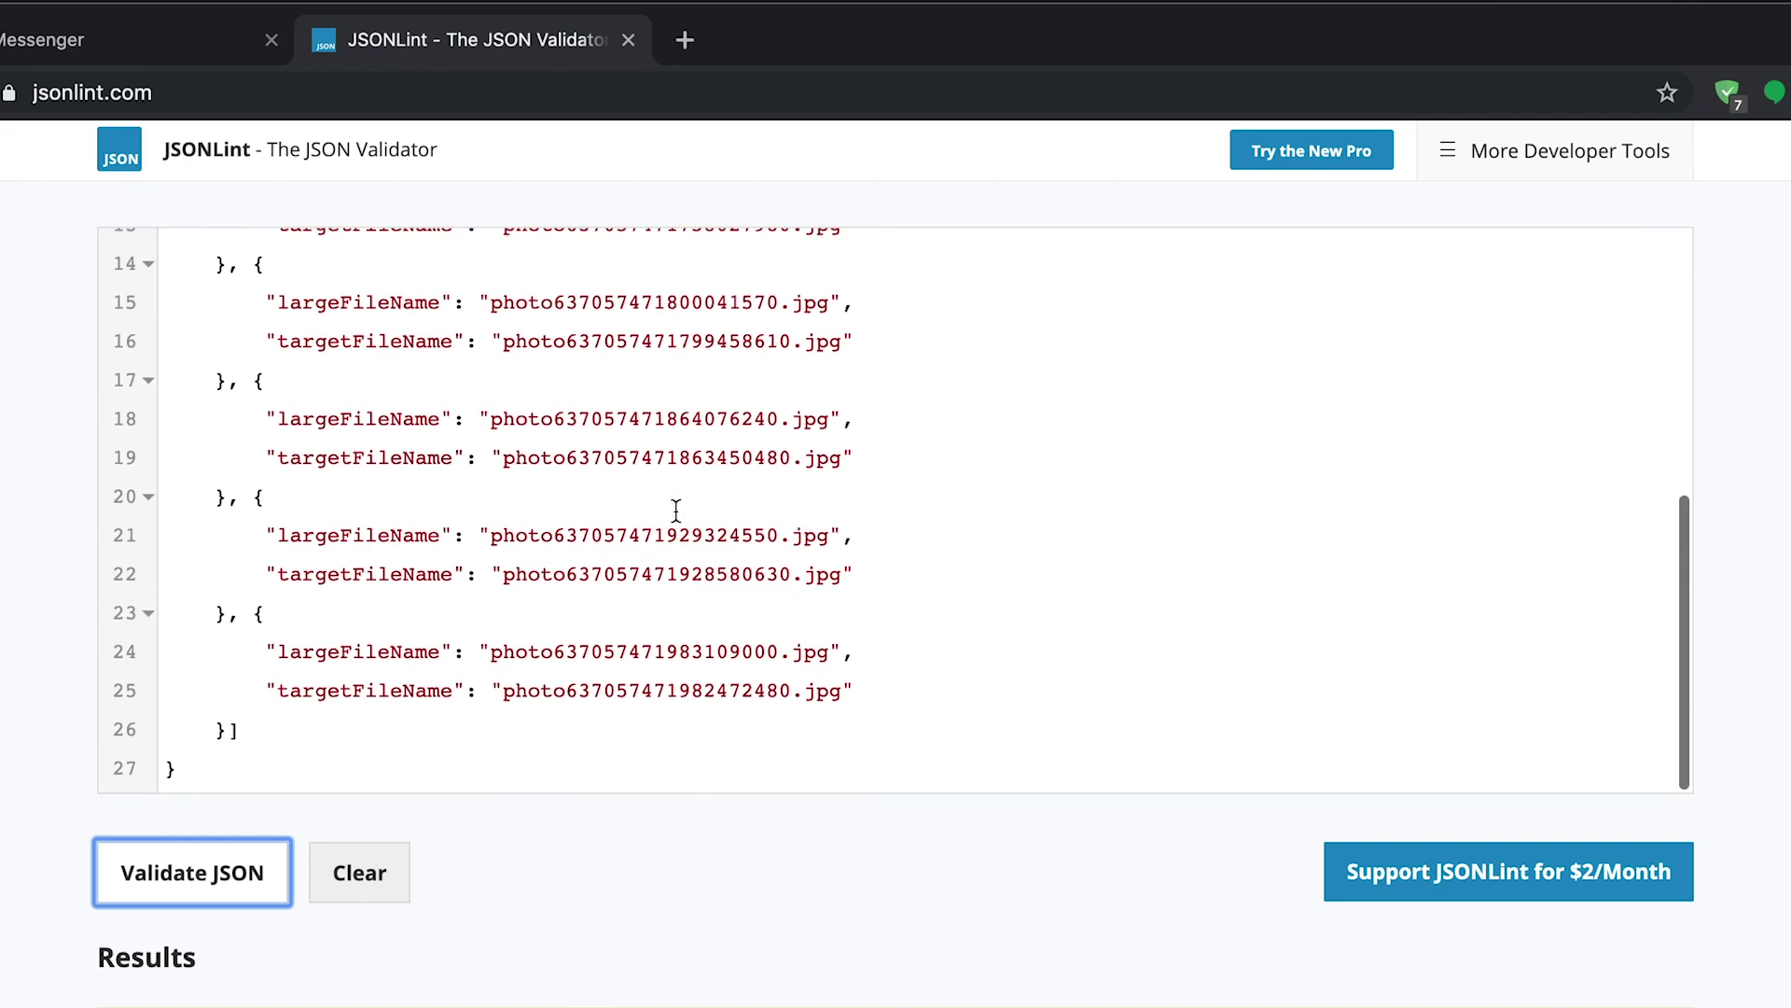
scroll(677, 512, "down", 3)
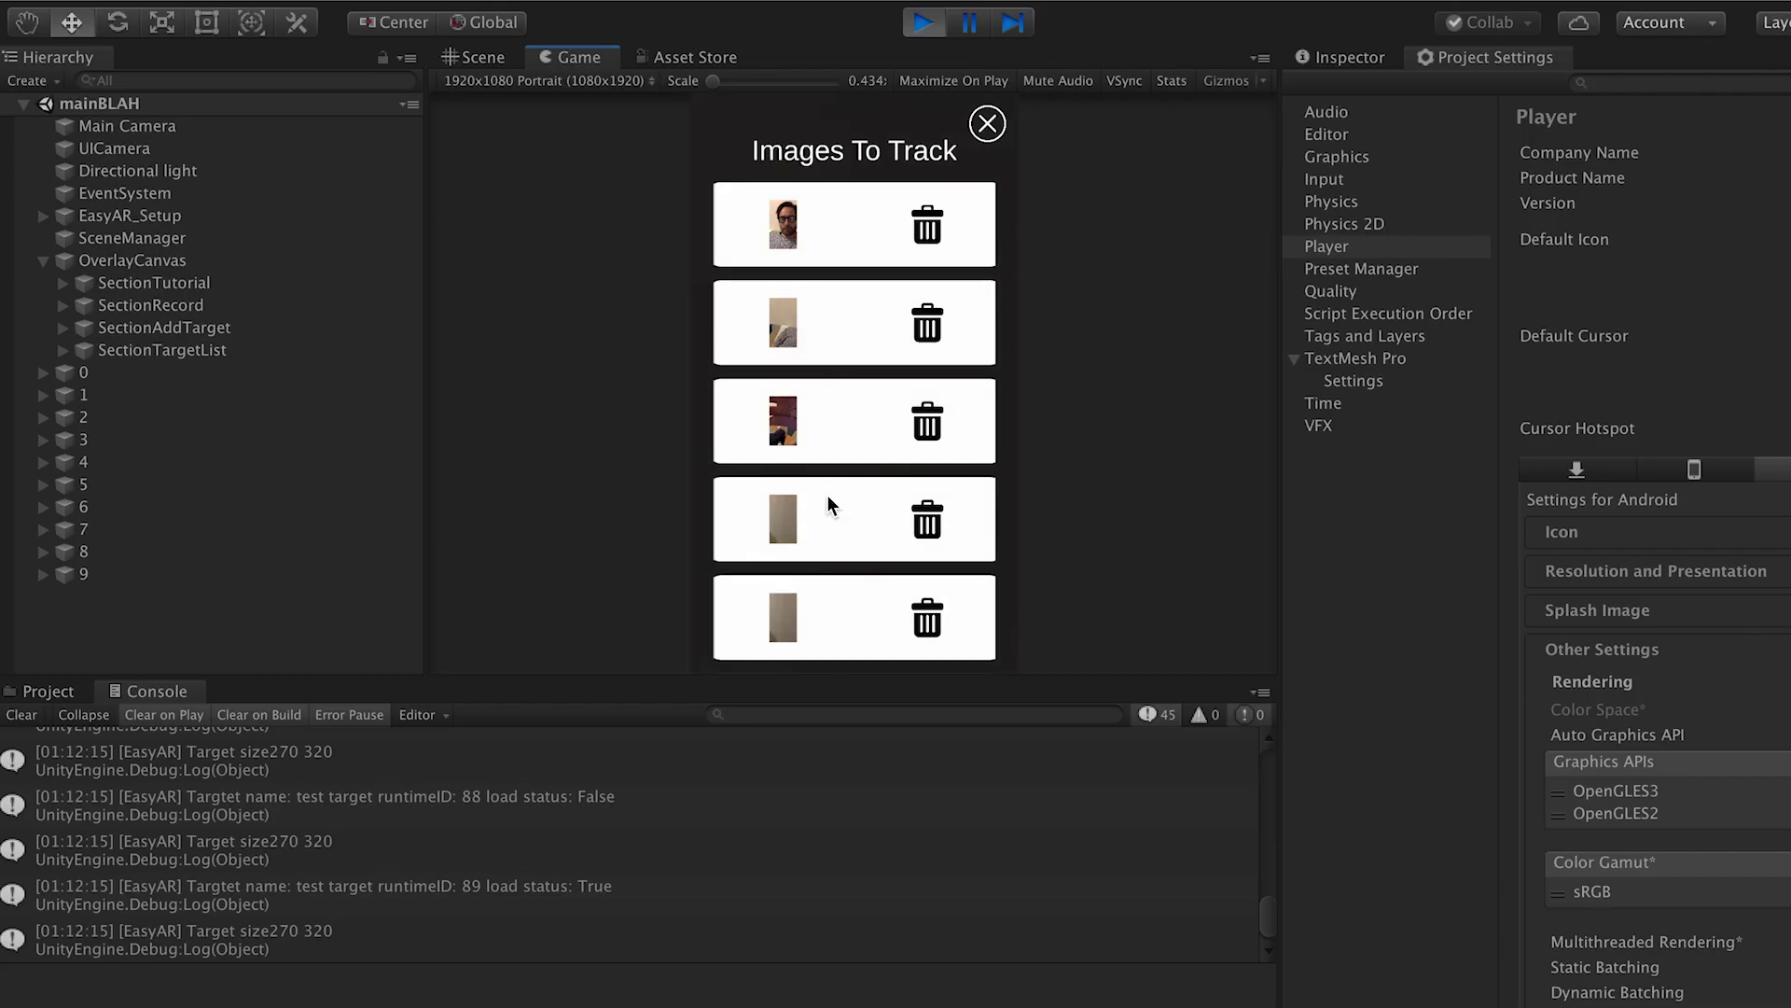
Comment out the RemoveSavedTarget(savedTarget); call in the script.
scroll(876, 332, "down", 2)
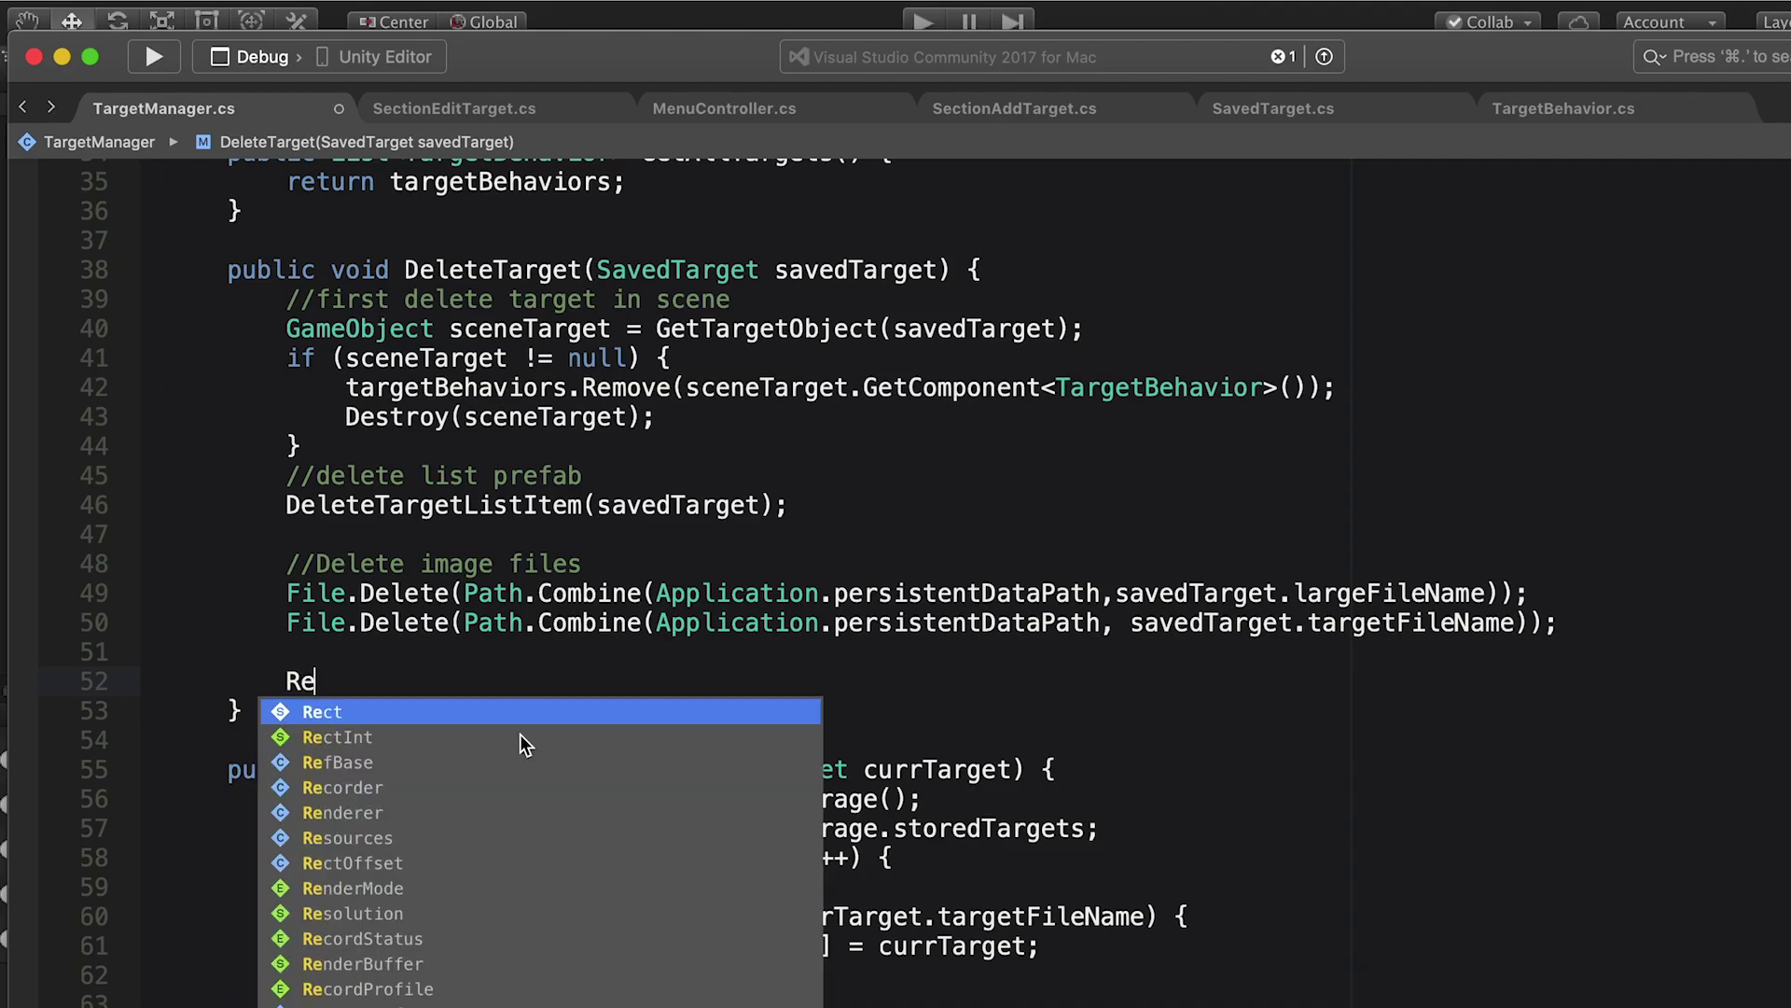
type("moveSavedTarget(savedTarget);")
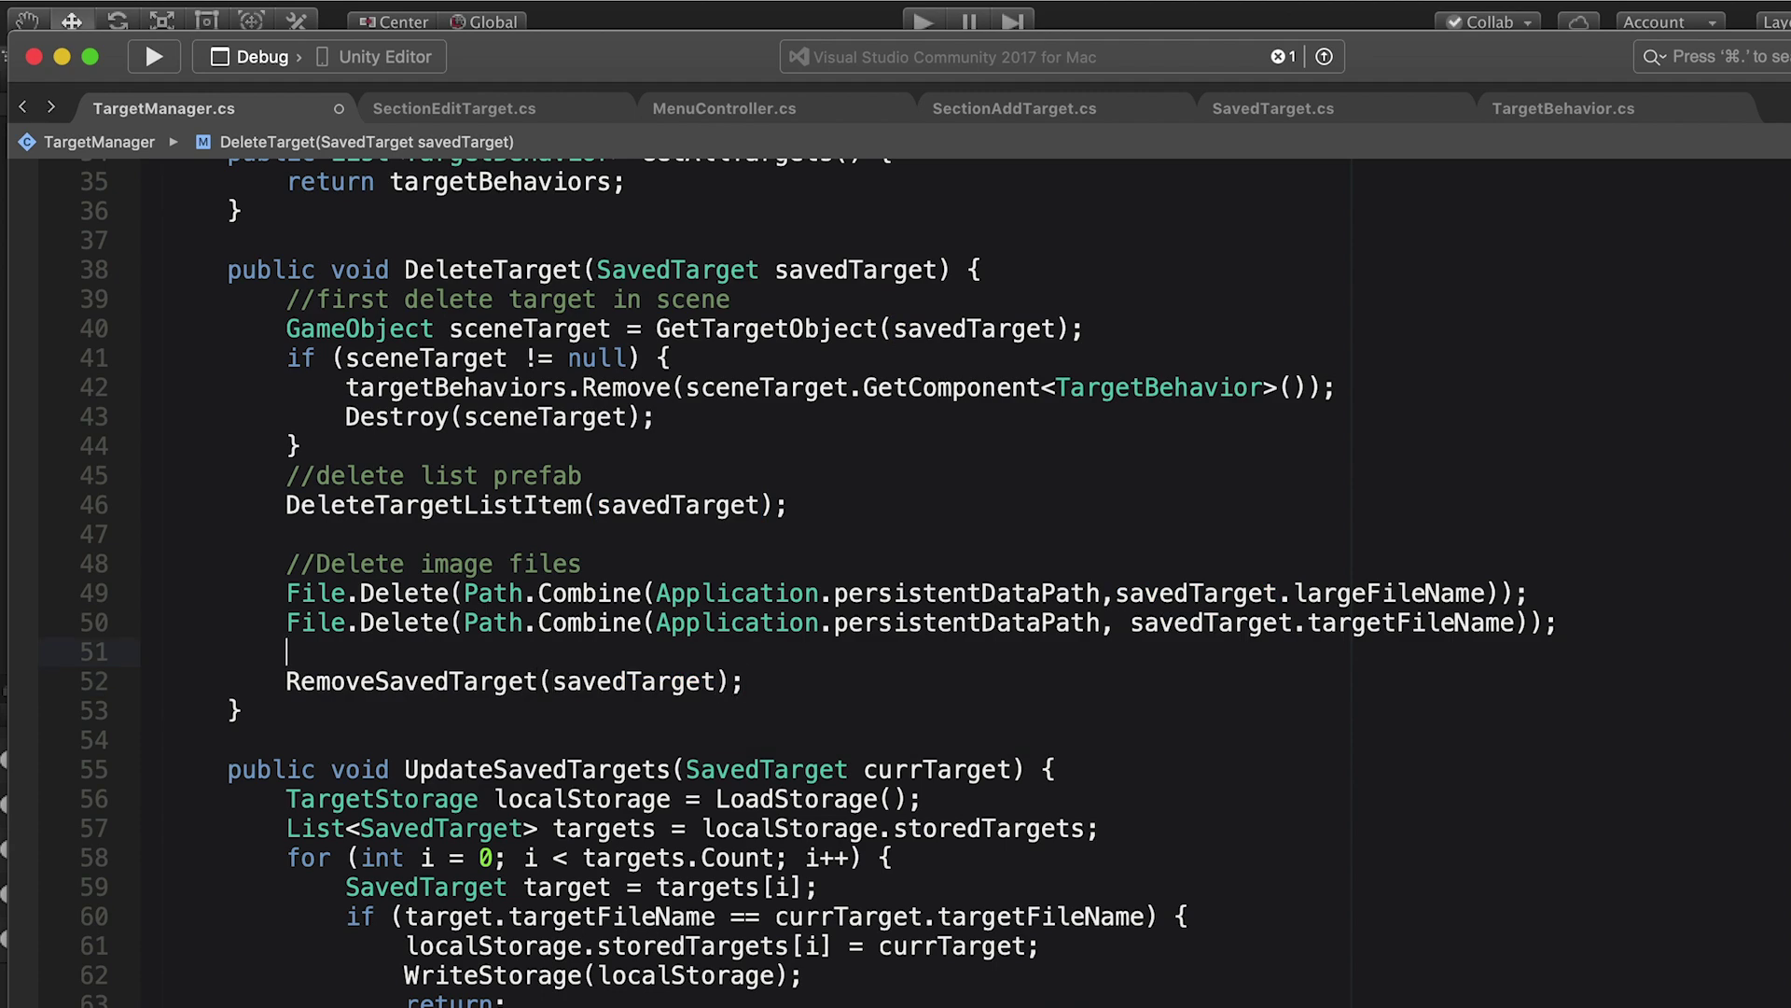
key("Up")
key("Return")
type("//")
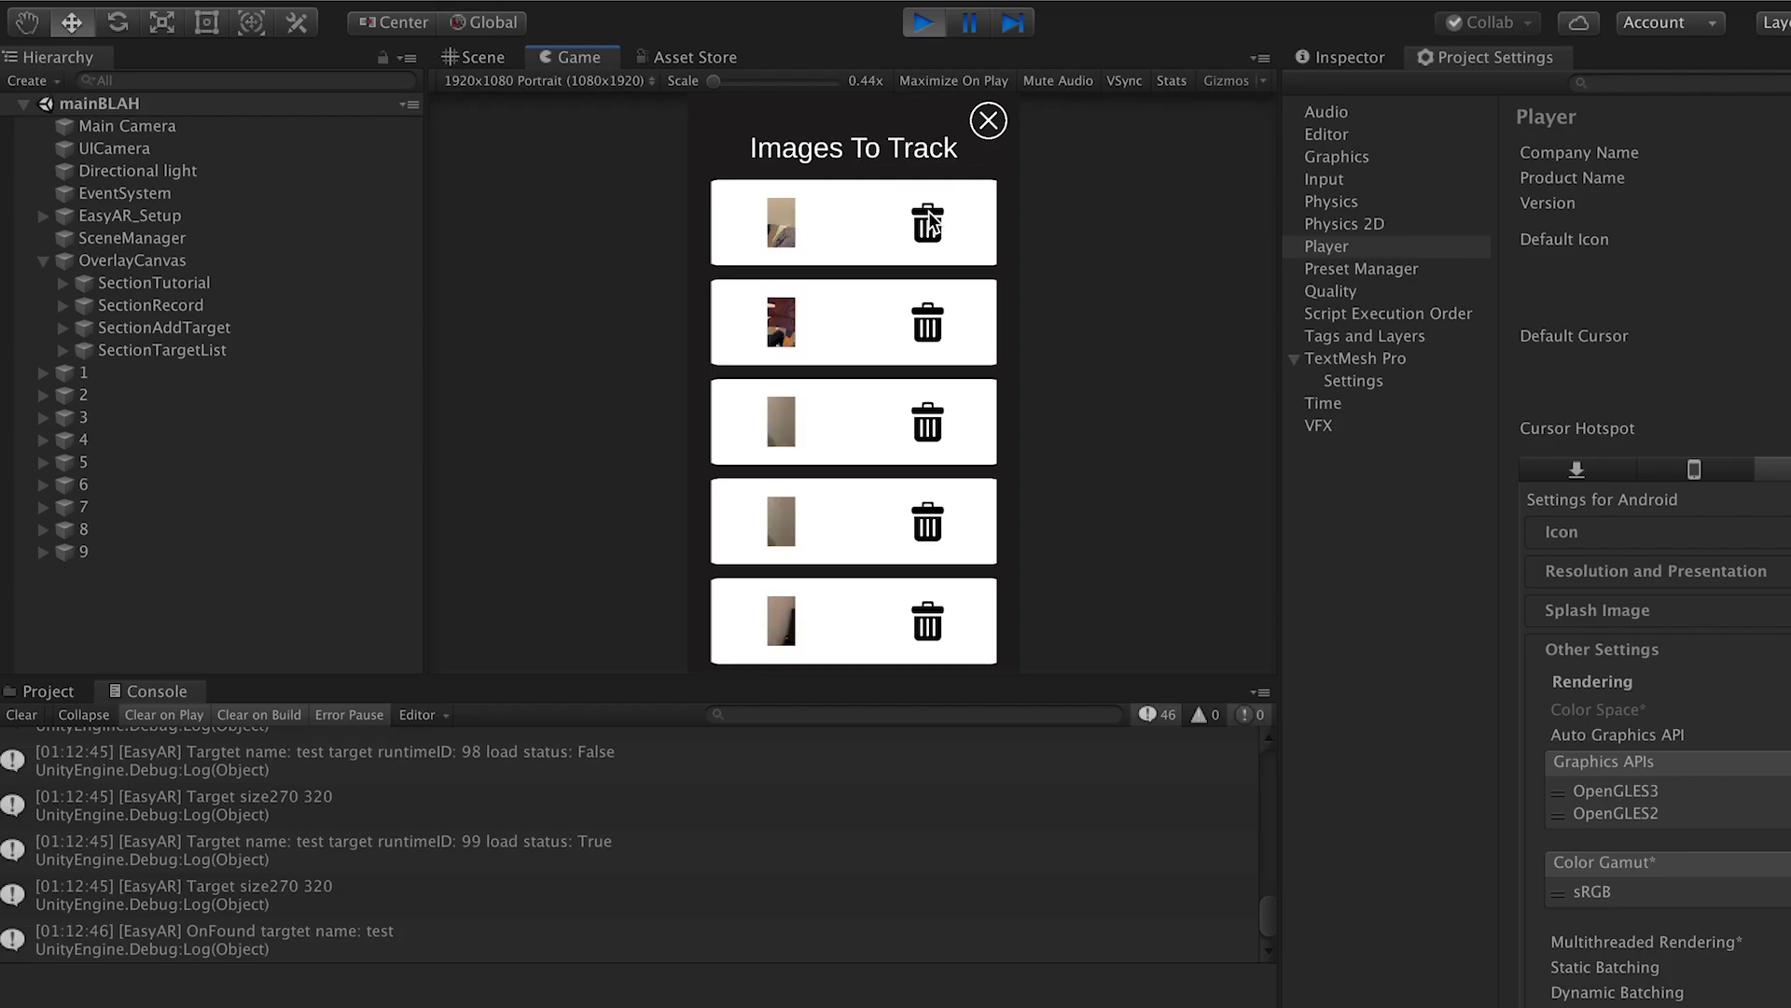
Delete the four top targets from the Images To Track list.
left_click(928, 224)
left_click(928, 224)
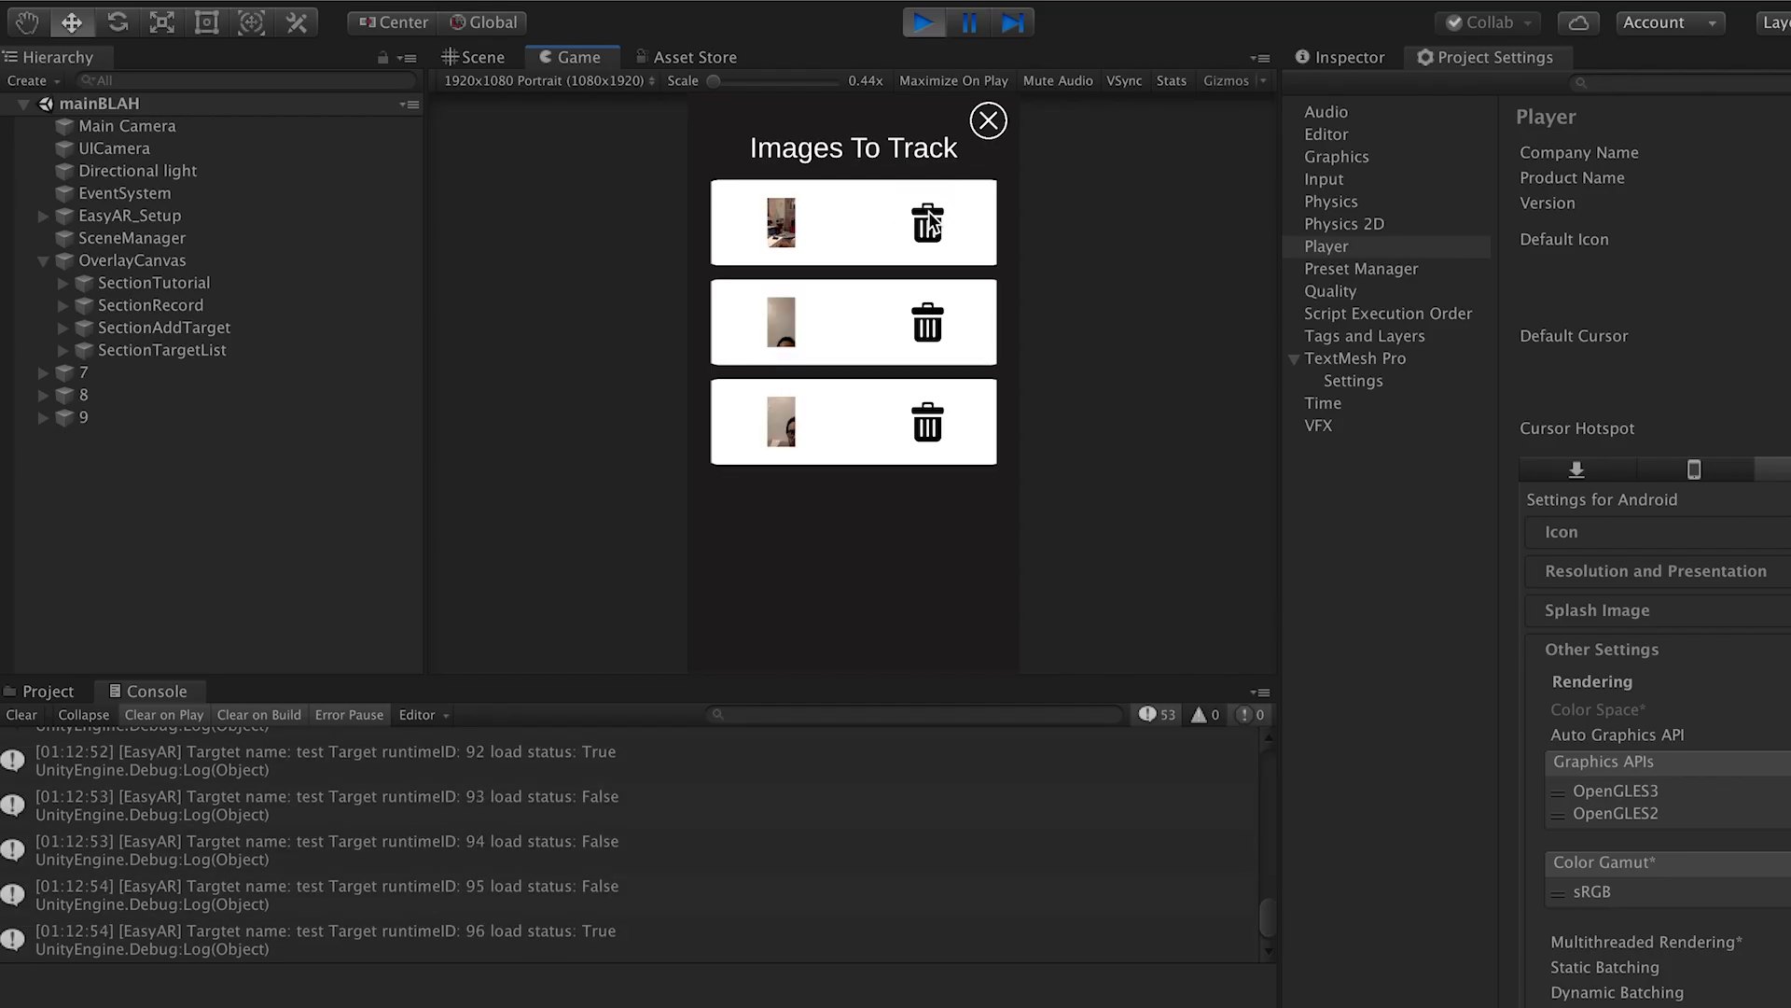
left_click(929, 224)
left_click(931, 224)
left_click(933, 224)
left_click(984, 122)
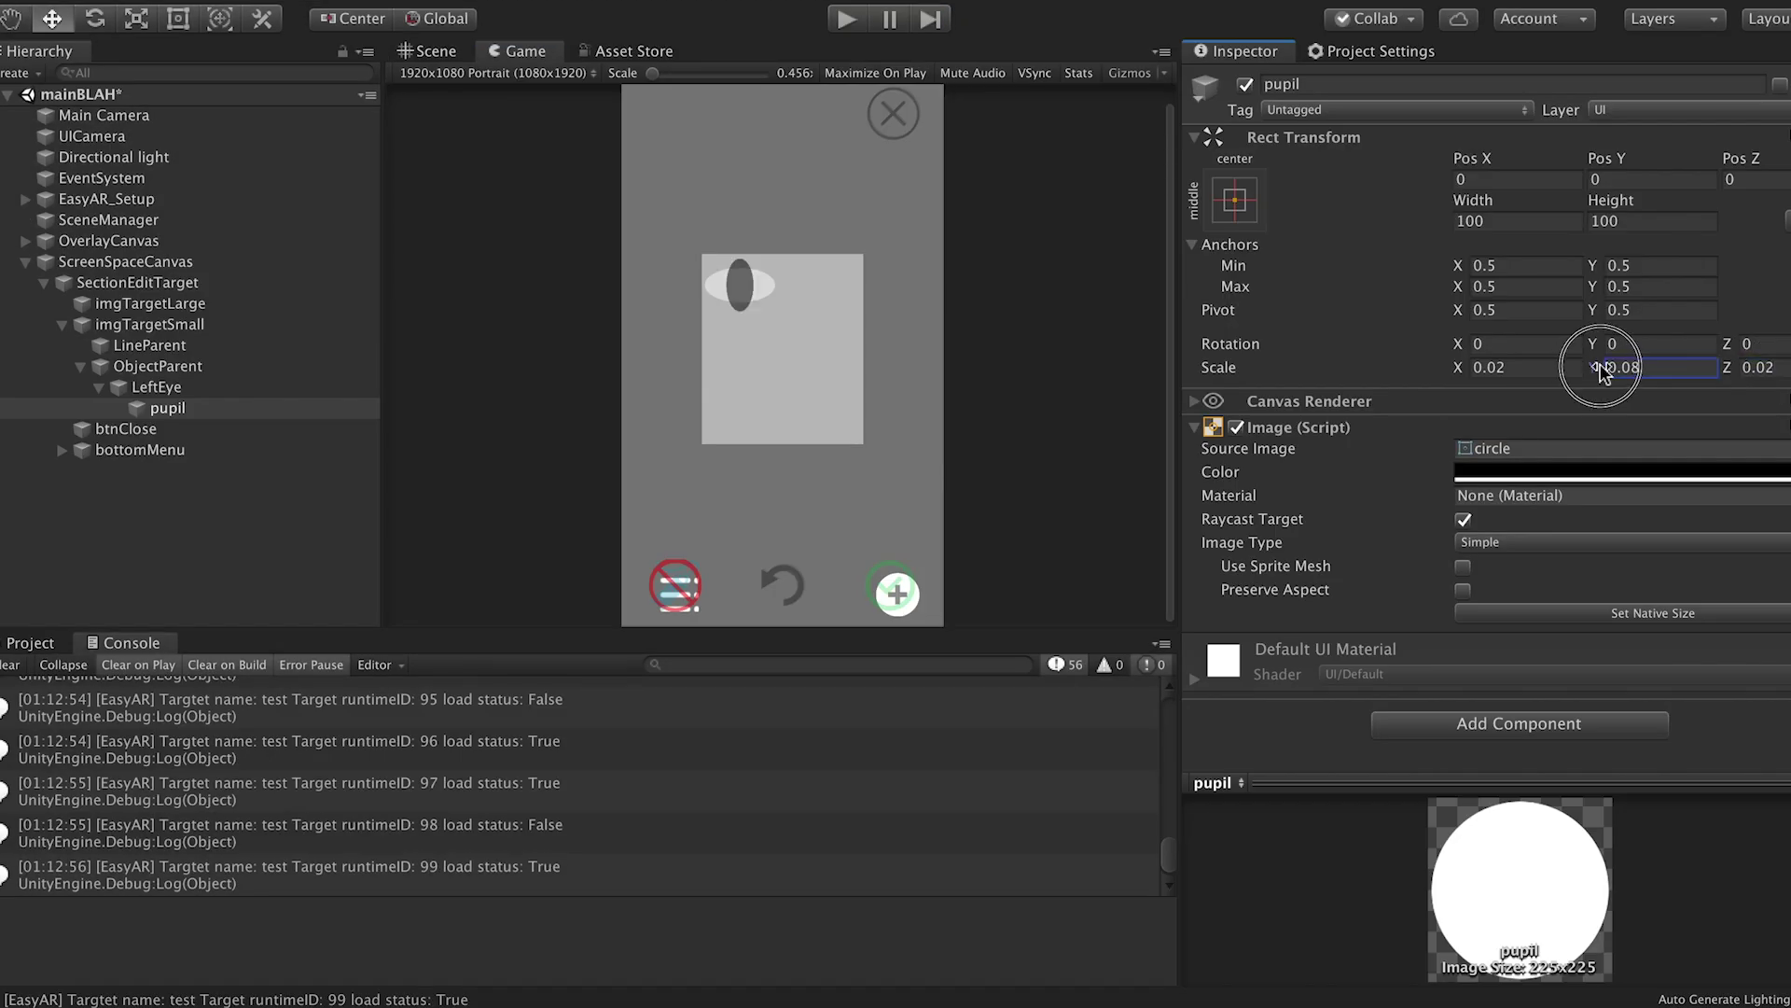
Draw a black-outlined mouth with a red bottom stroke and dark grey fill, scaled vertically to about 36.
left_click(238, 386)
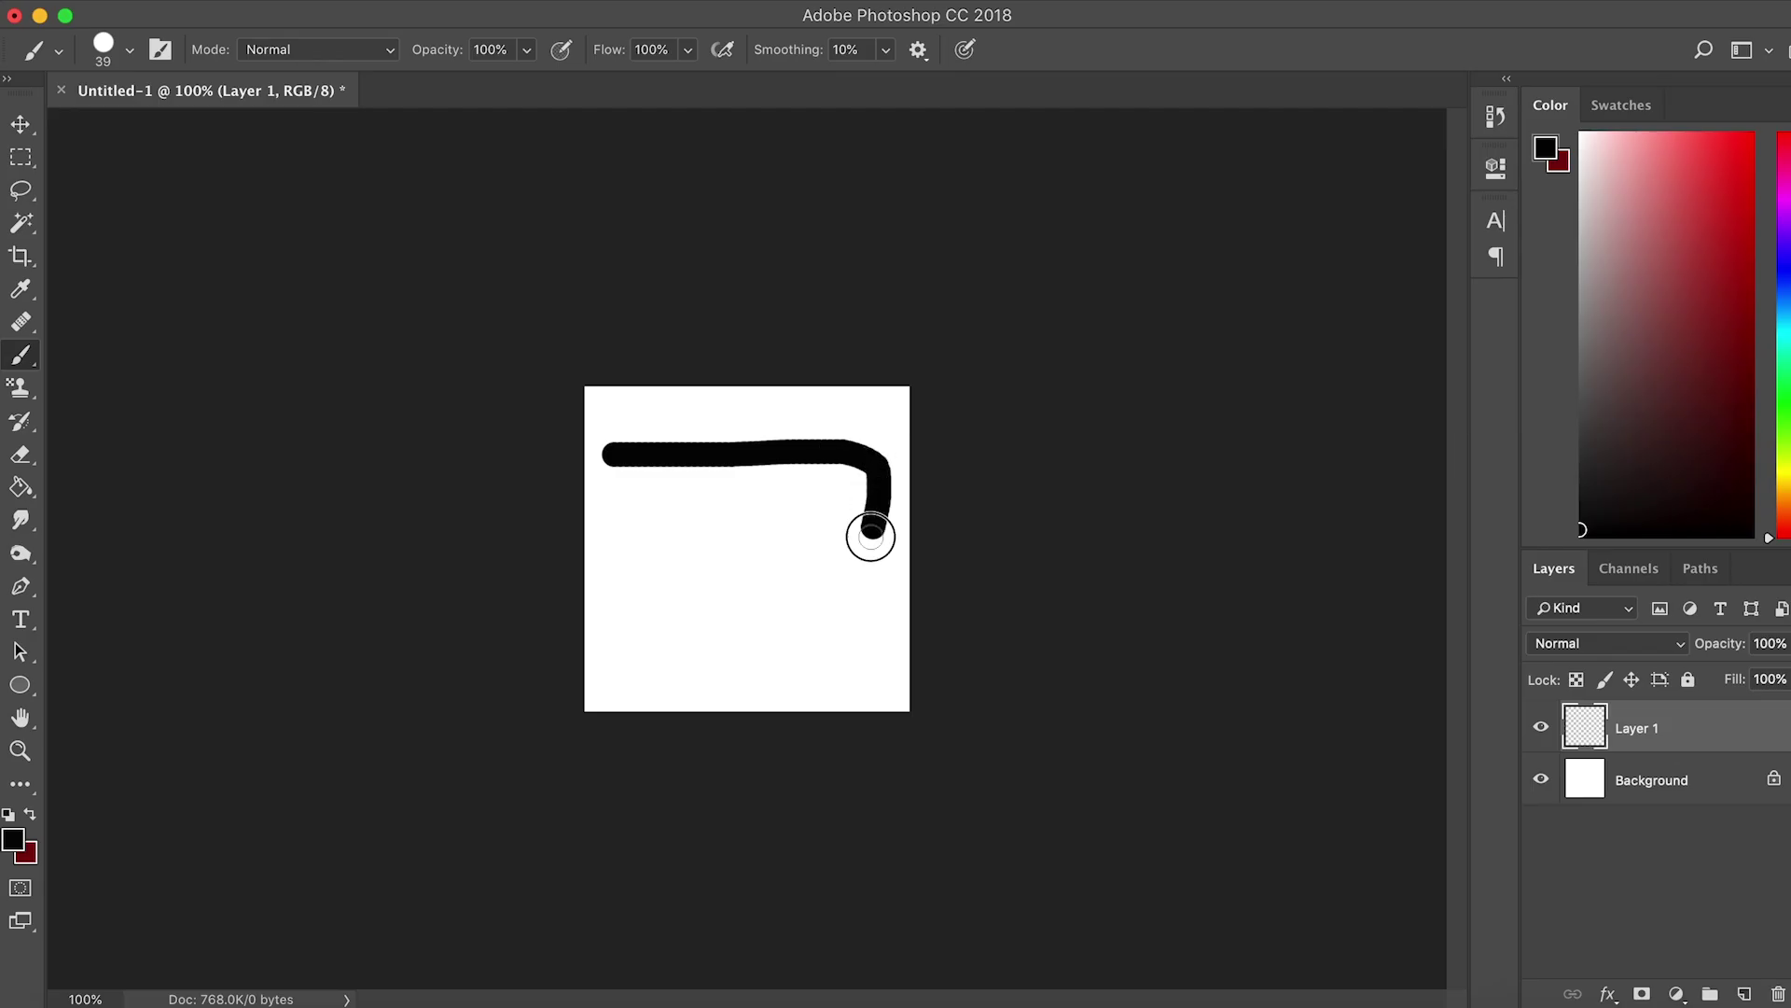
left_click_drag(872, 528, 600, 460)
key("i")
left_click(14, 840)
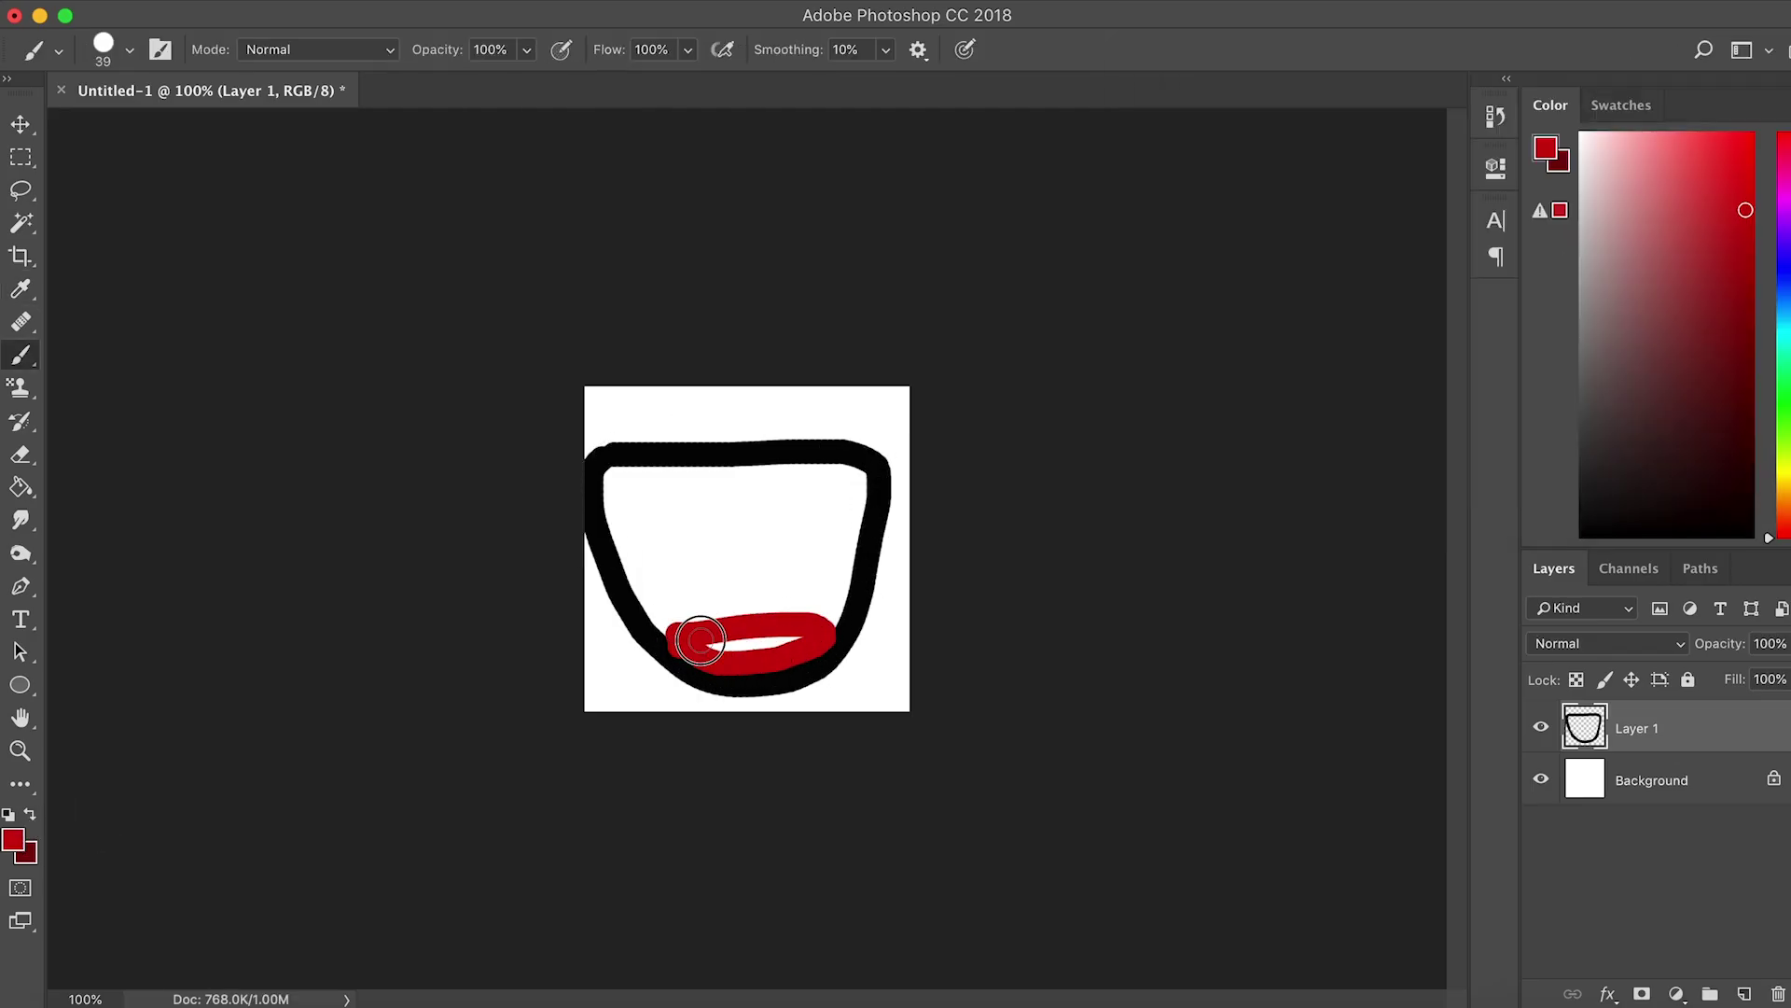
left_click_drag(699, 641, 802, 639)
left_click(14, 839)
left_click(1168, 320)
left_click(1744, 56)
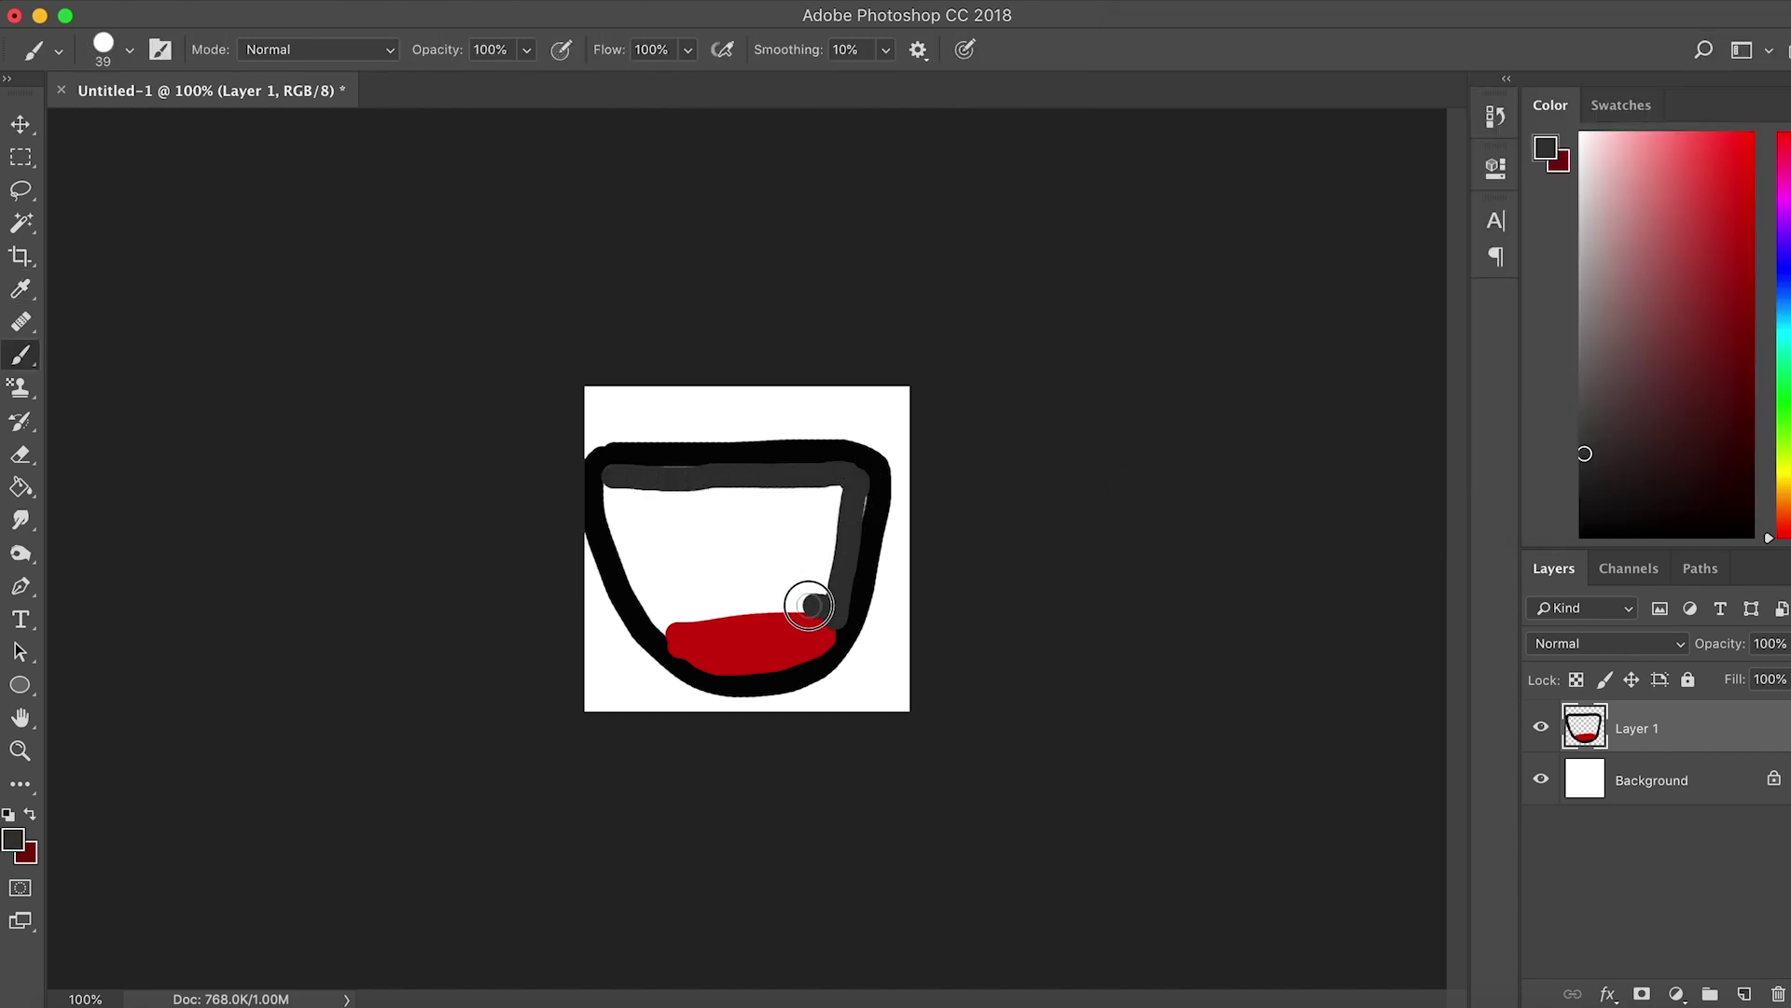
left_click_drag(622, 549, 600, 507)
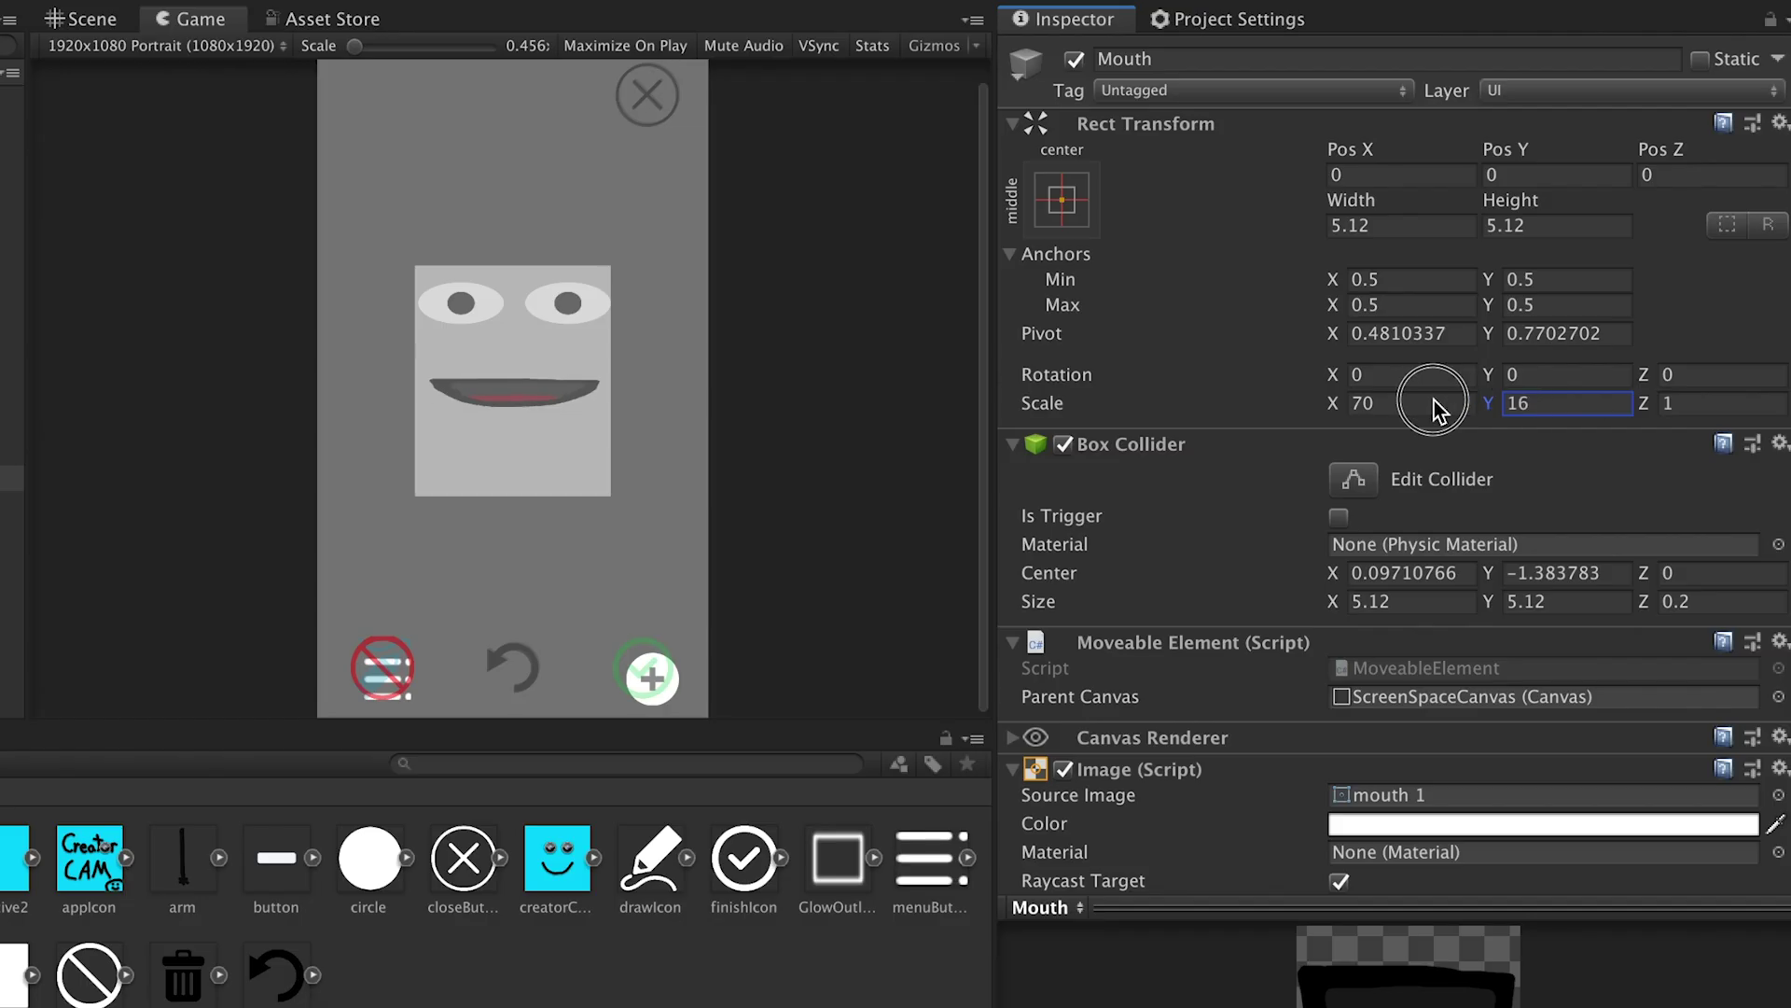
mouse_move(1431, 404)
left_mouse_down()
mouse_move(1699, 373)
mouse_move(1327, 458)
mouse_move(946, 460)
mouse_move(1462, 404)
left_mouse_up()
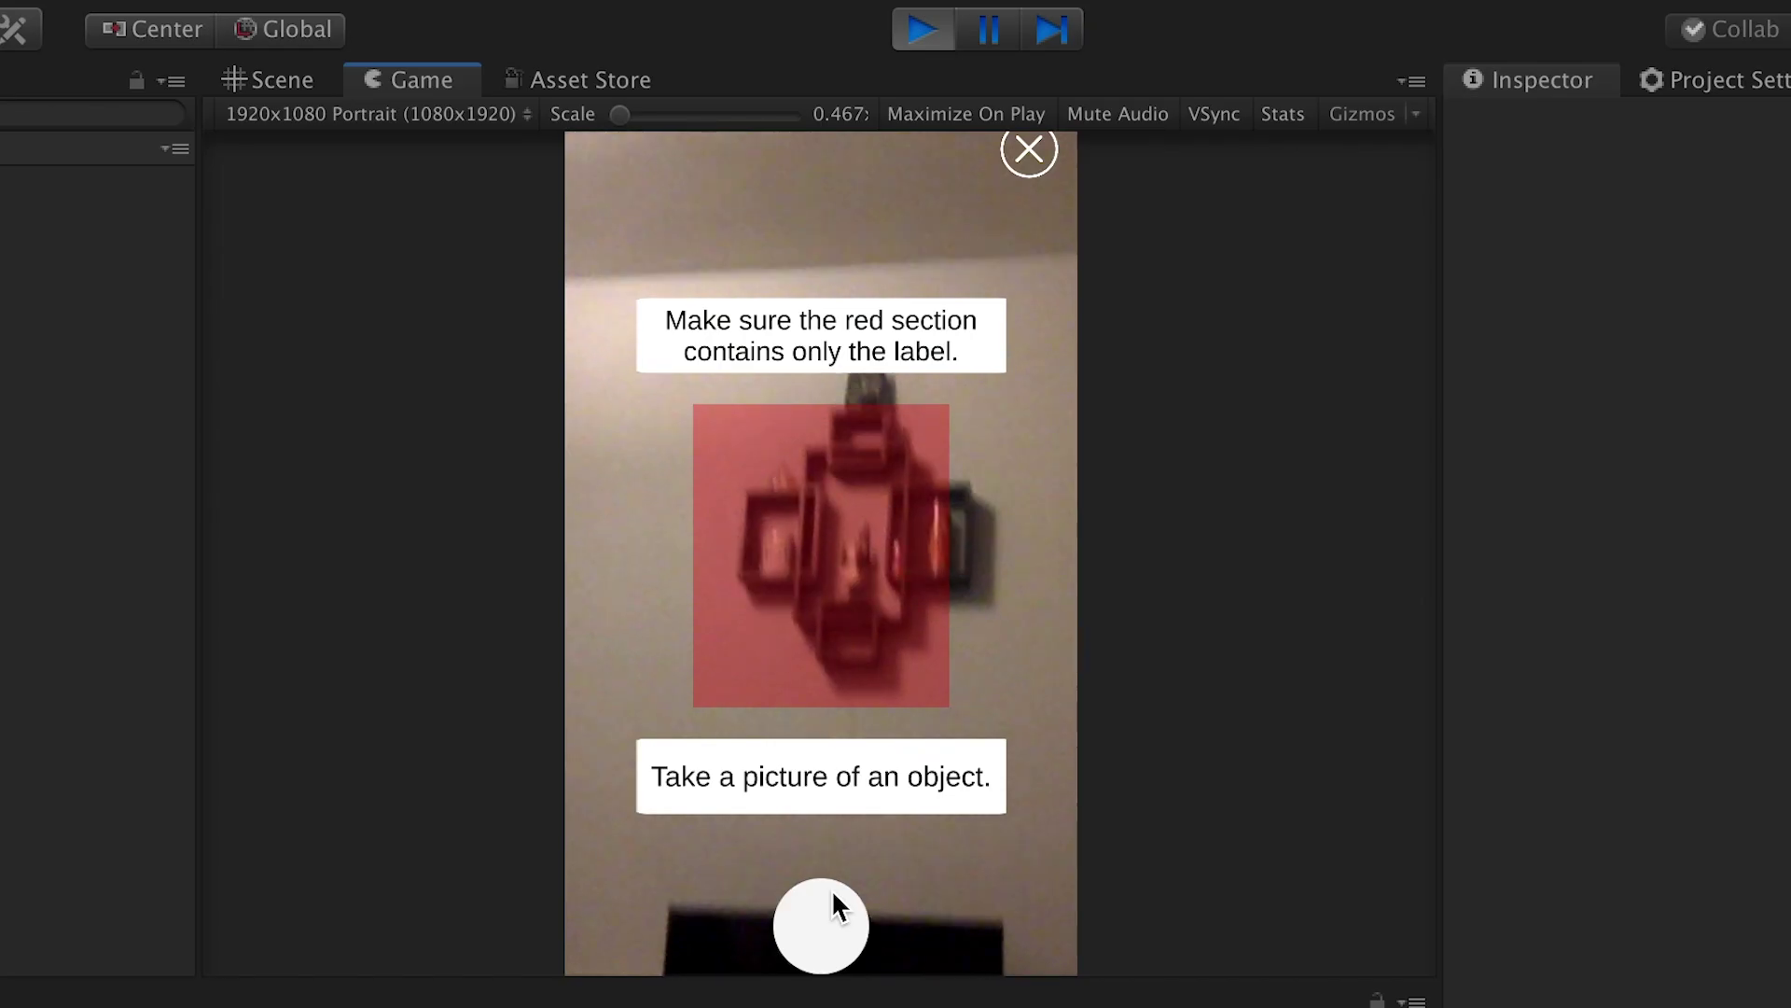
Capture a target, lower its mouth, and add Vector3 fields leftEyePos, rightEyePos and mouthPos to SavedTarget.
left_click(832, 888)
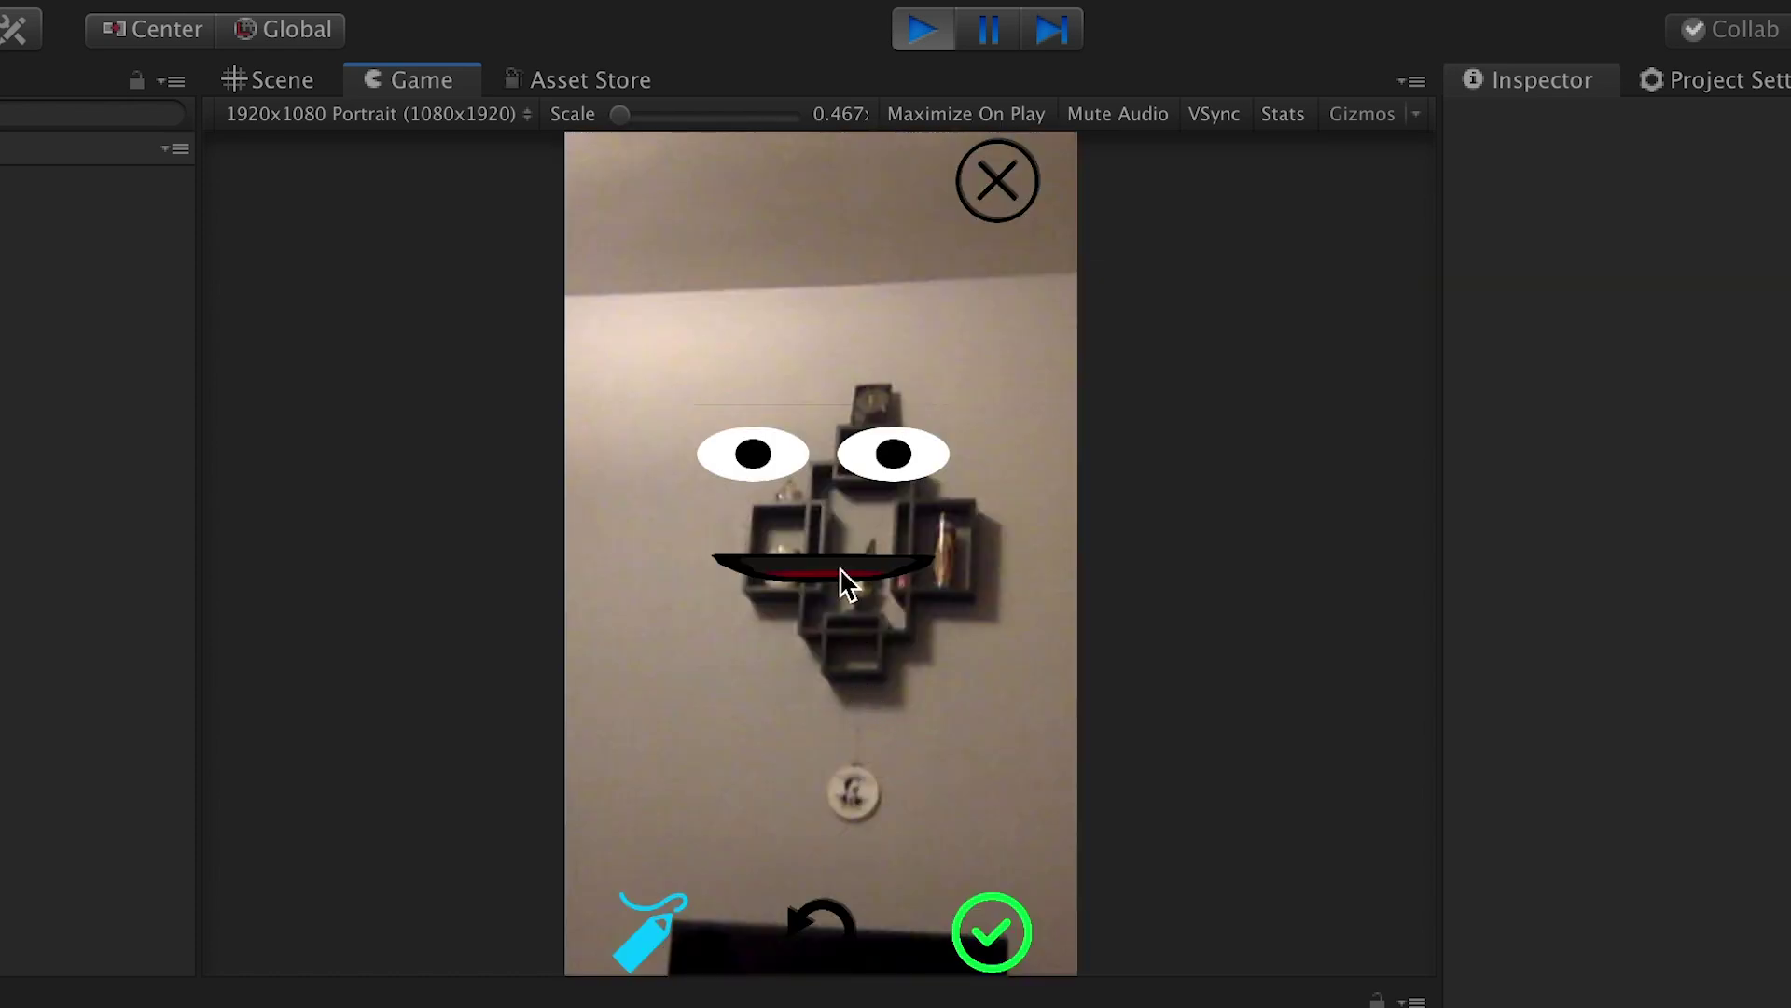
left_click_drag(842, 576, 870, 730)
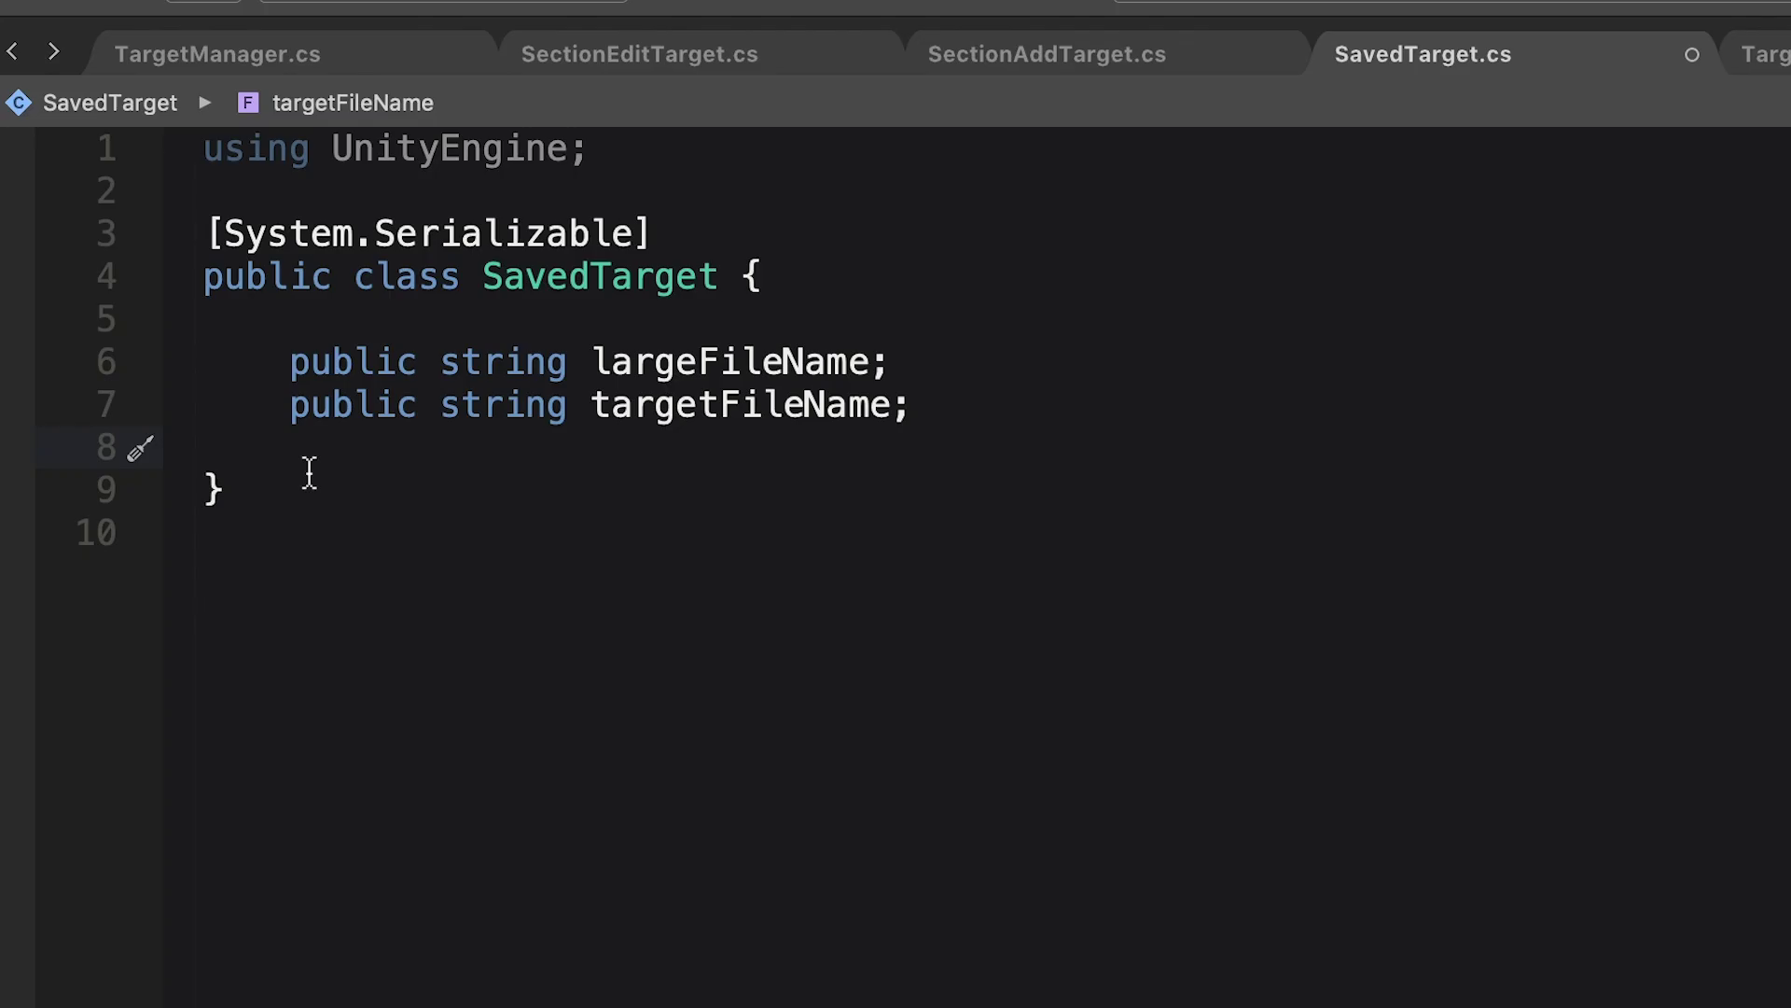
type("public Vector3 ")
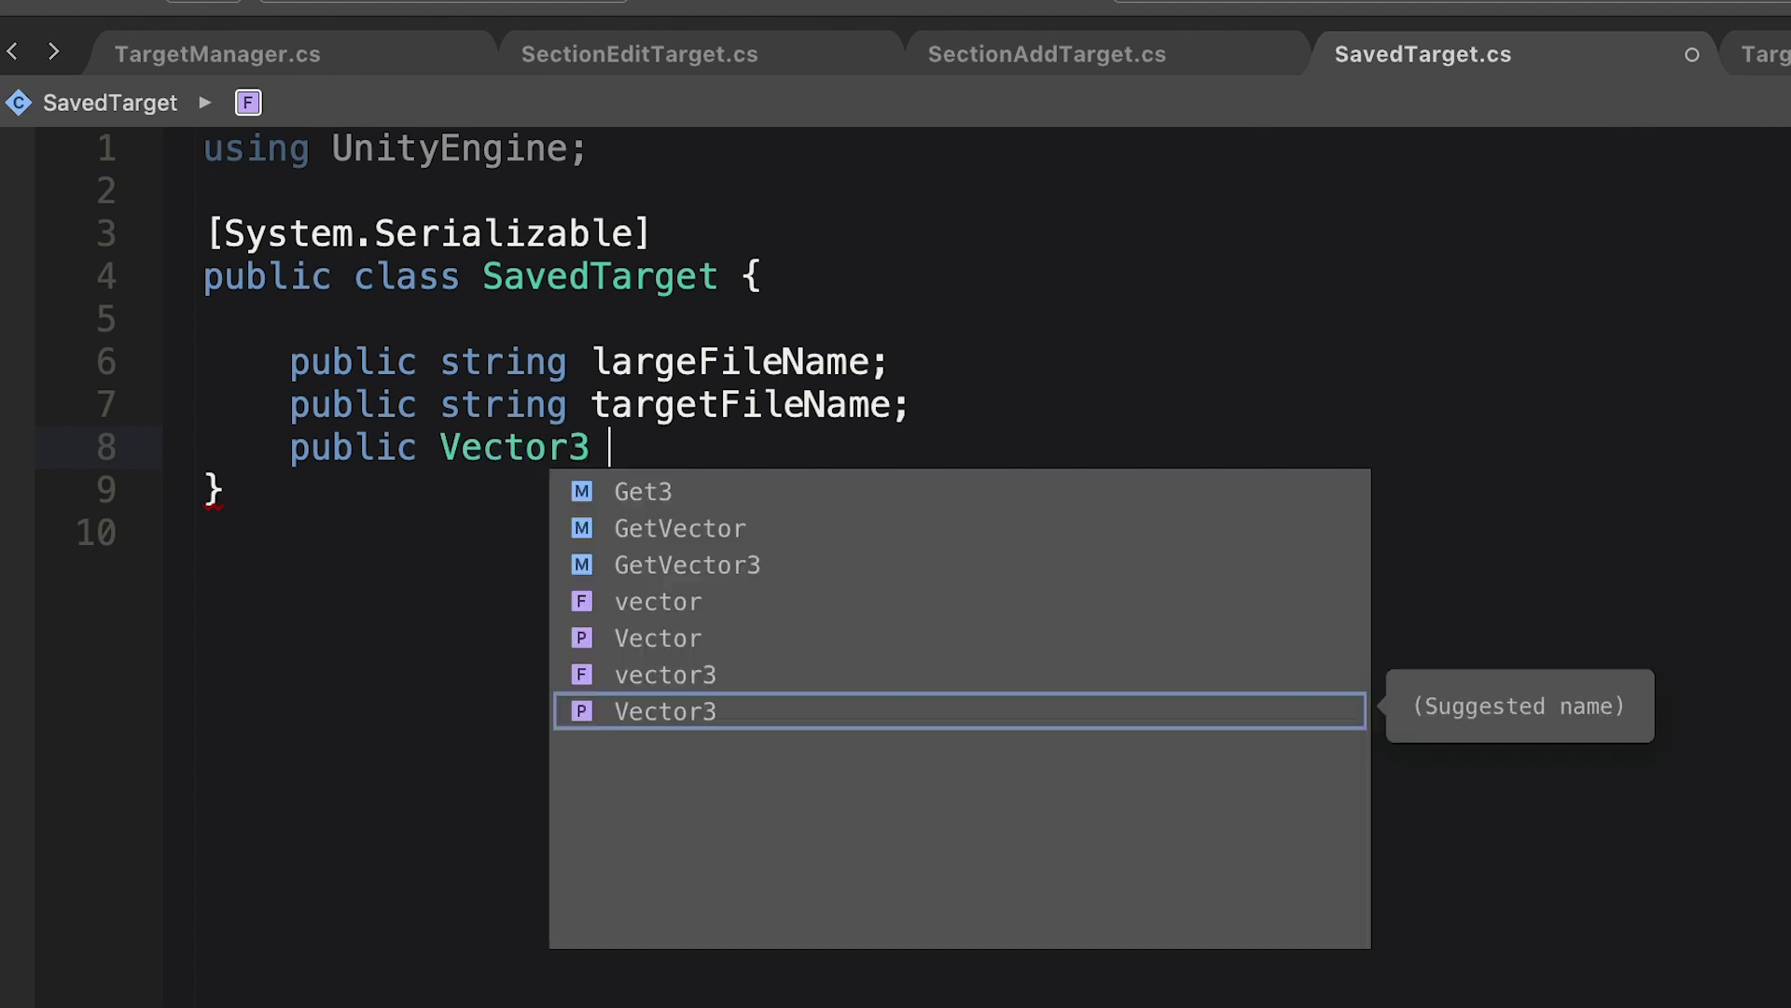
type("leftEyePos;")
key("Return")
type("public Vector3 rightEyePos;")
key("Return")
type("public Vector3")
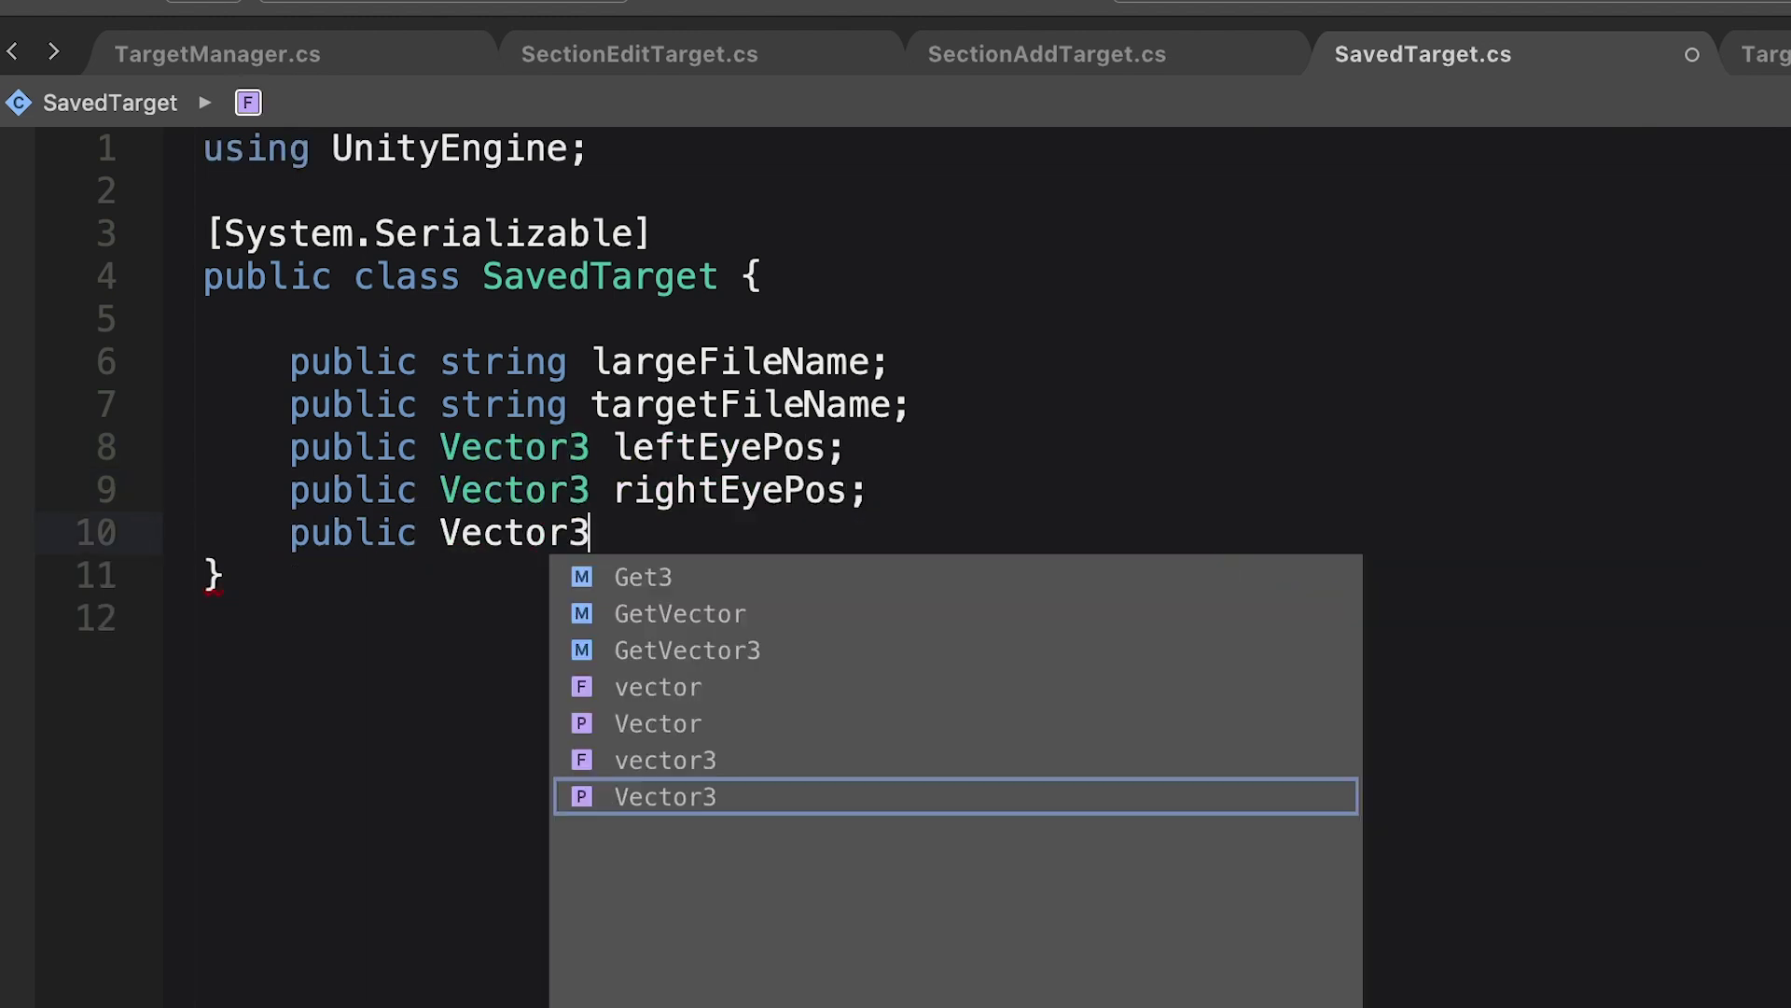
type(" mouthPos;")
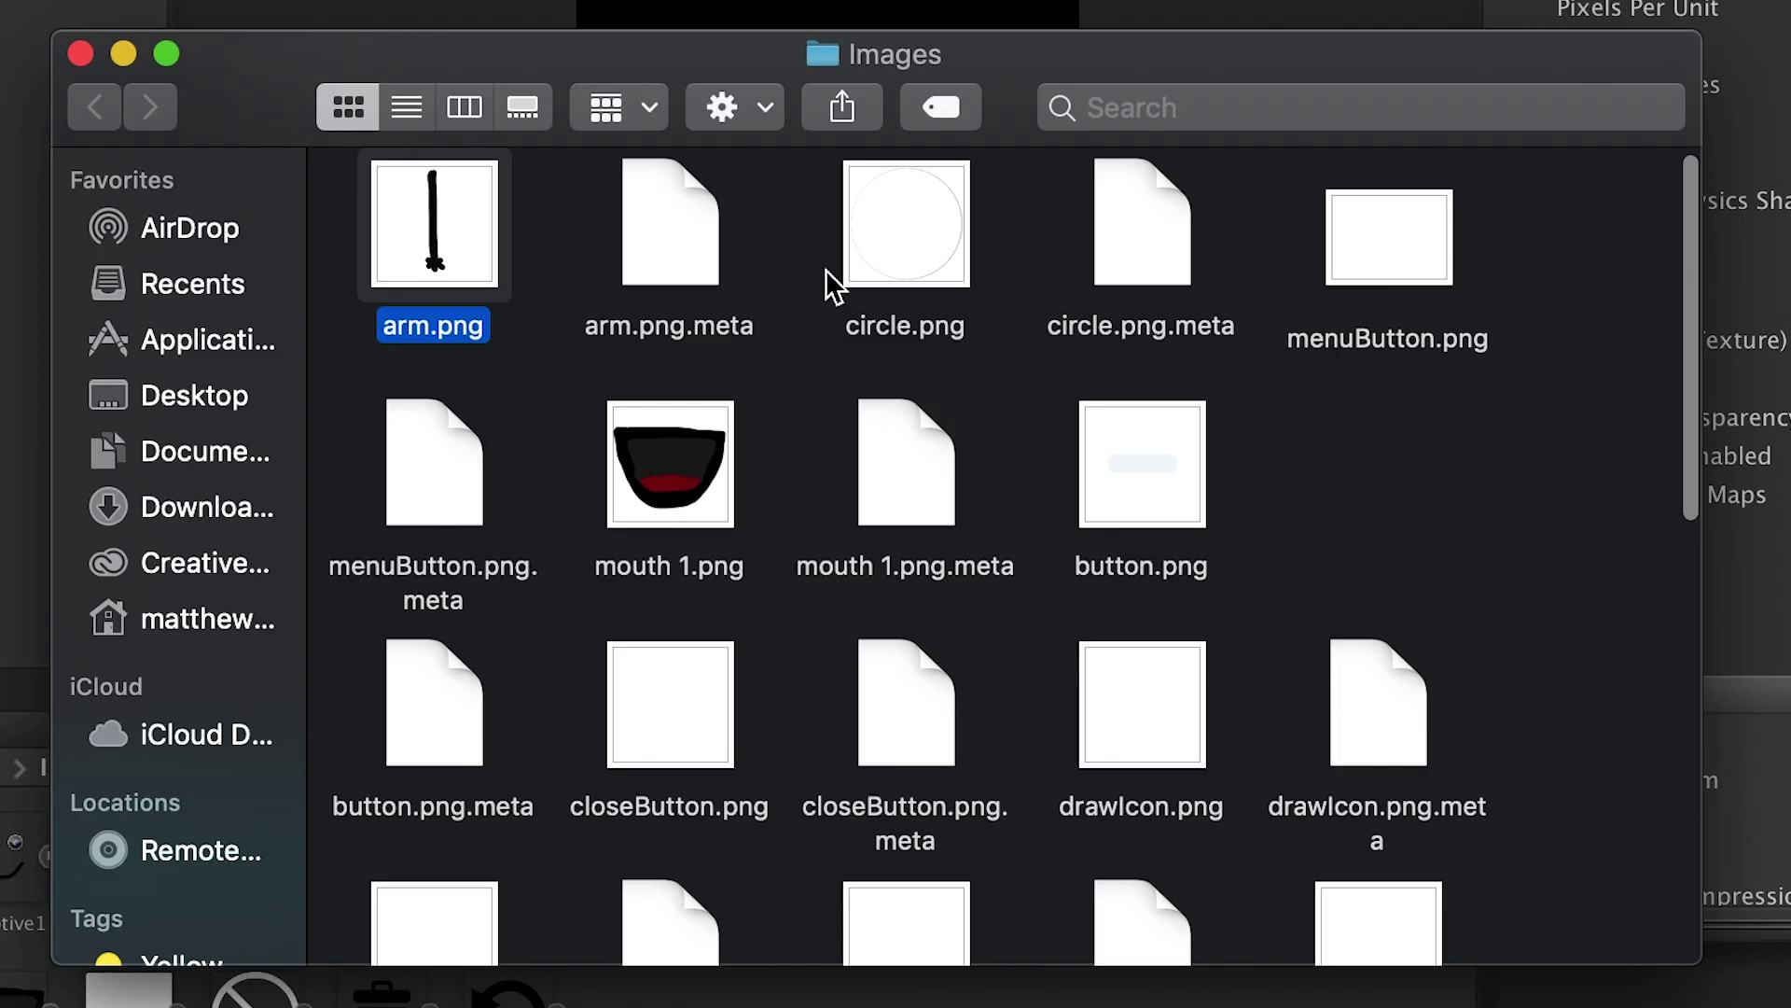
right_click(452, 233)
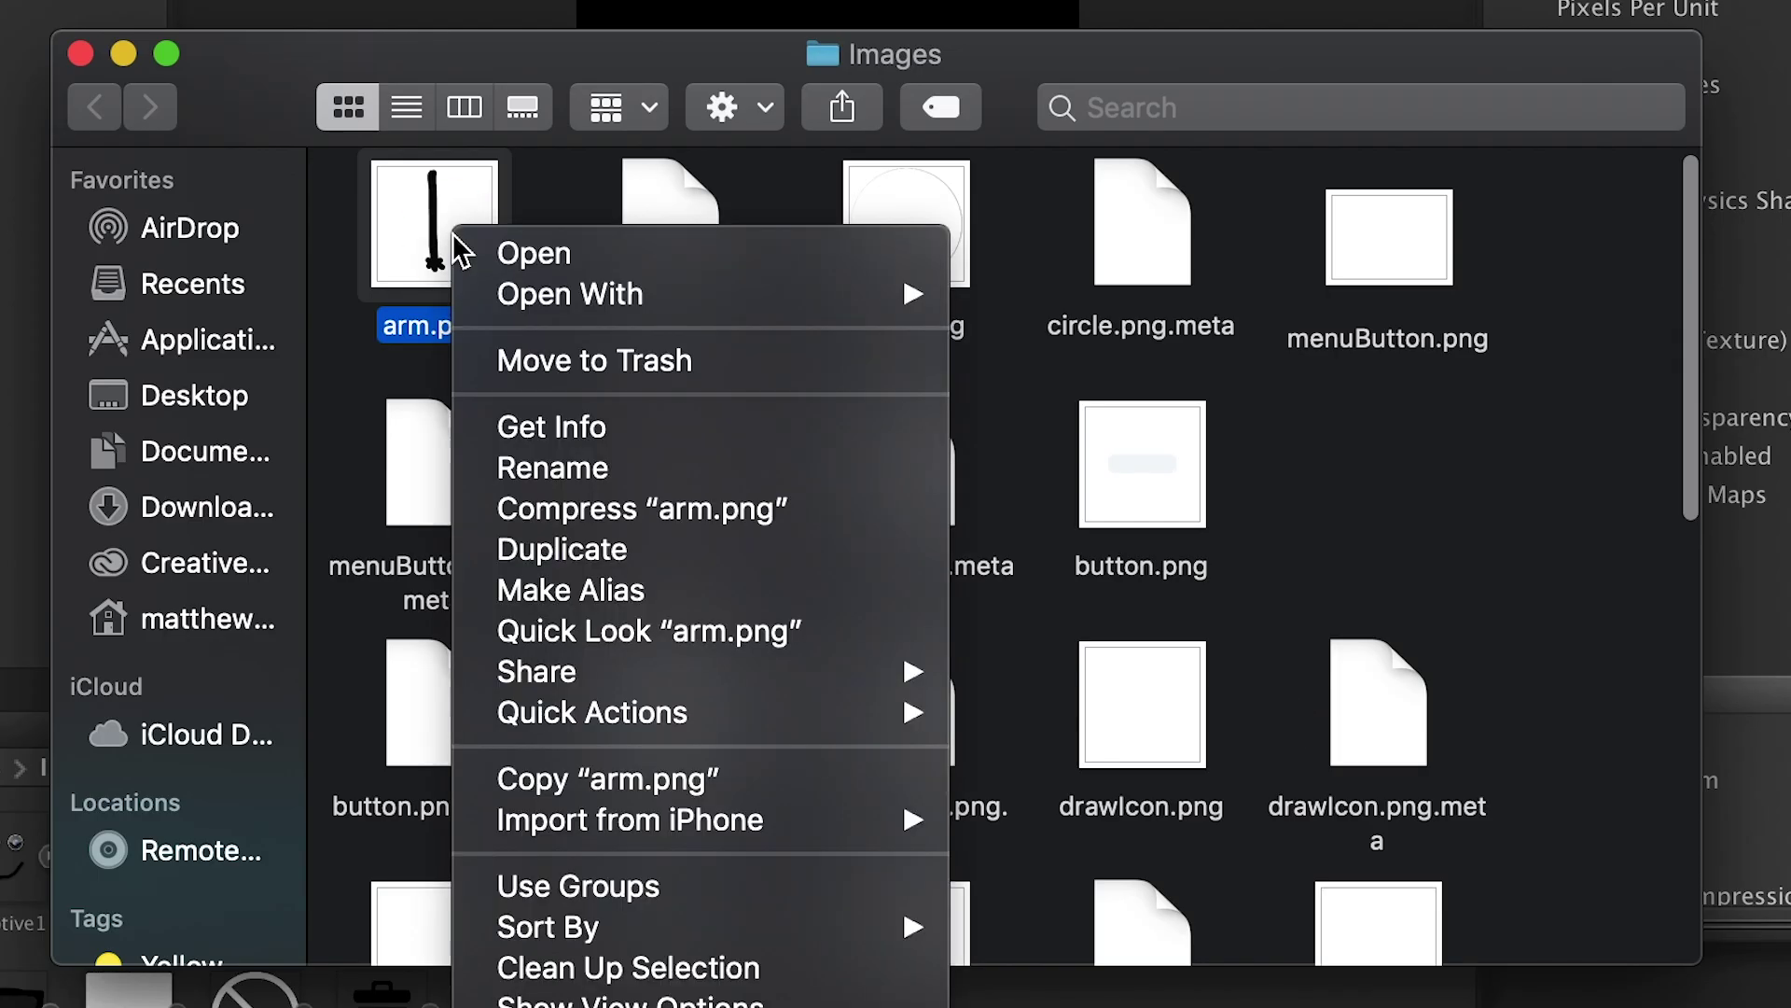
Move arm.png from the Images folder to the Trash.
left_click(651, 362)
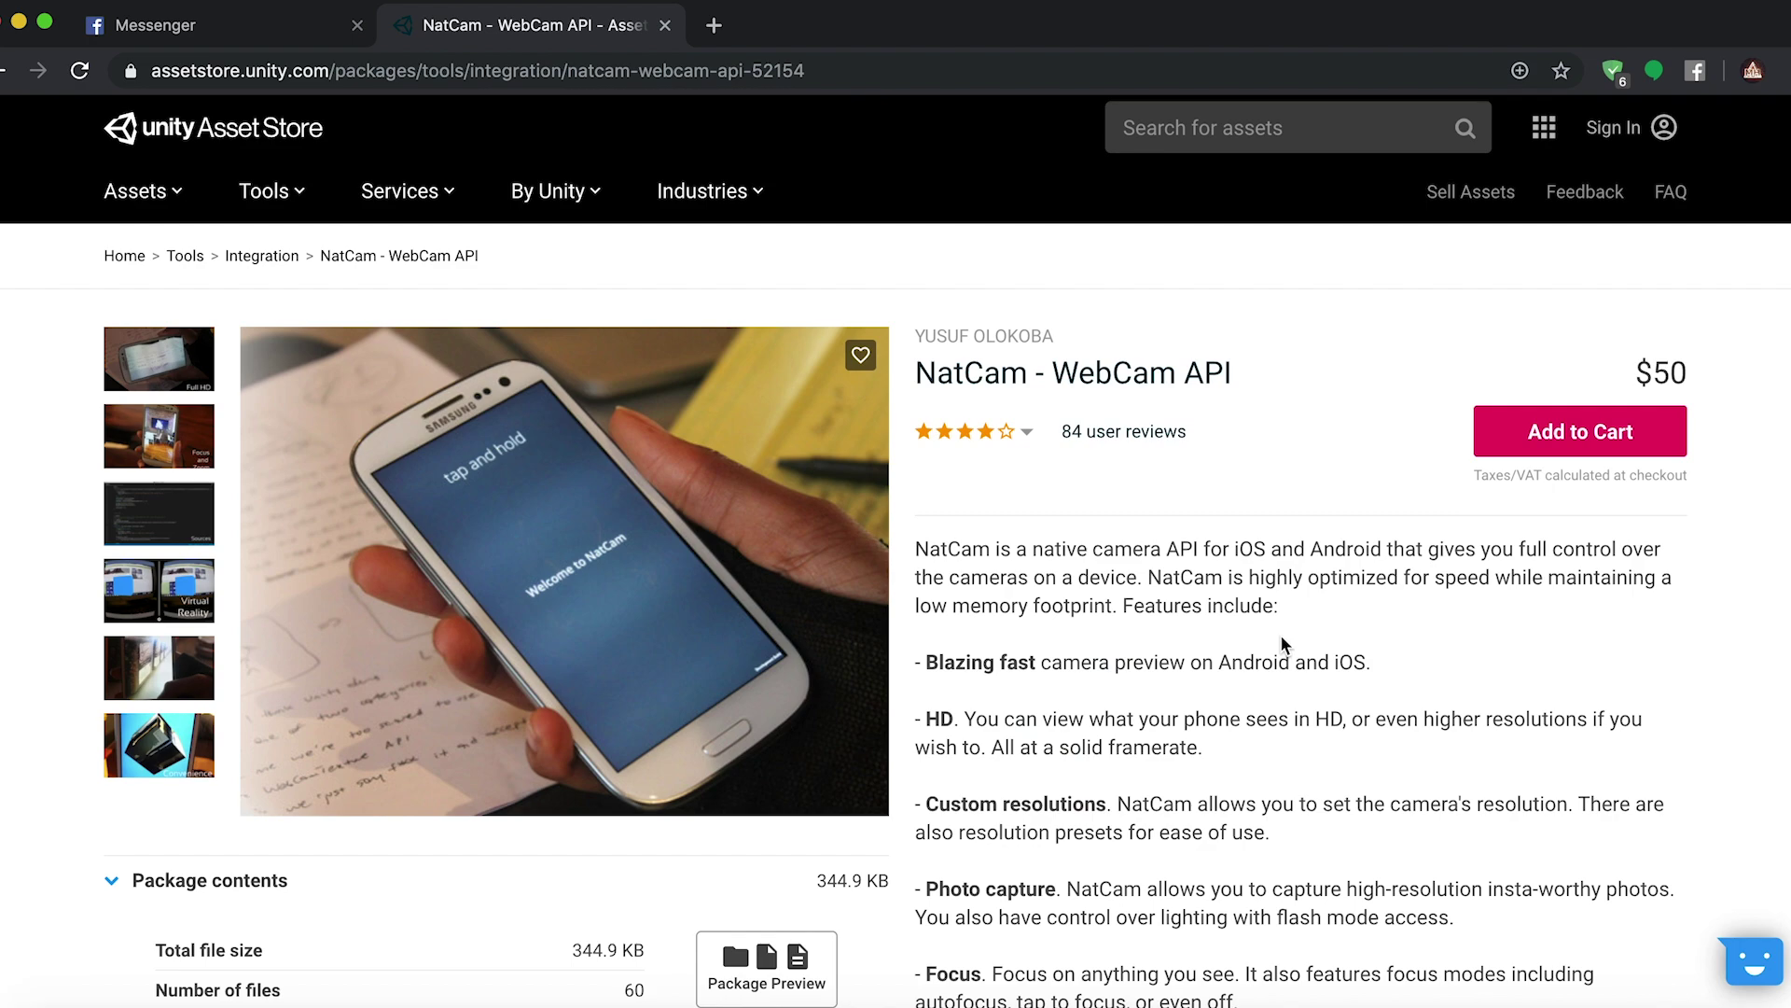
Scroll through the NatCam product page's feature description.
scroll(1280, 635, "down", 2)
scroll(1280, 634, "down", 3)
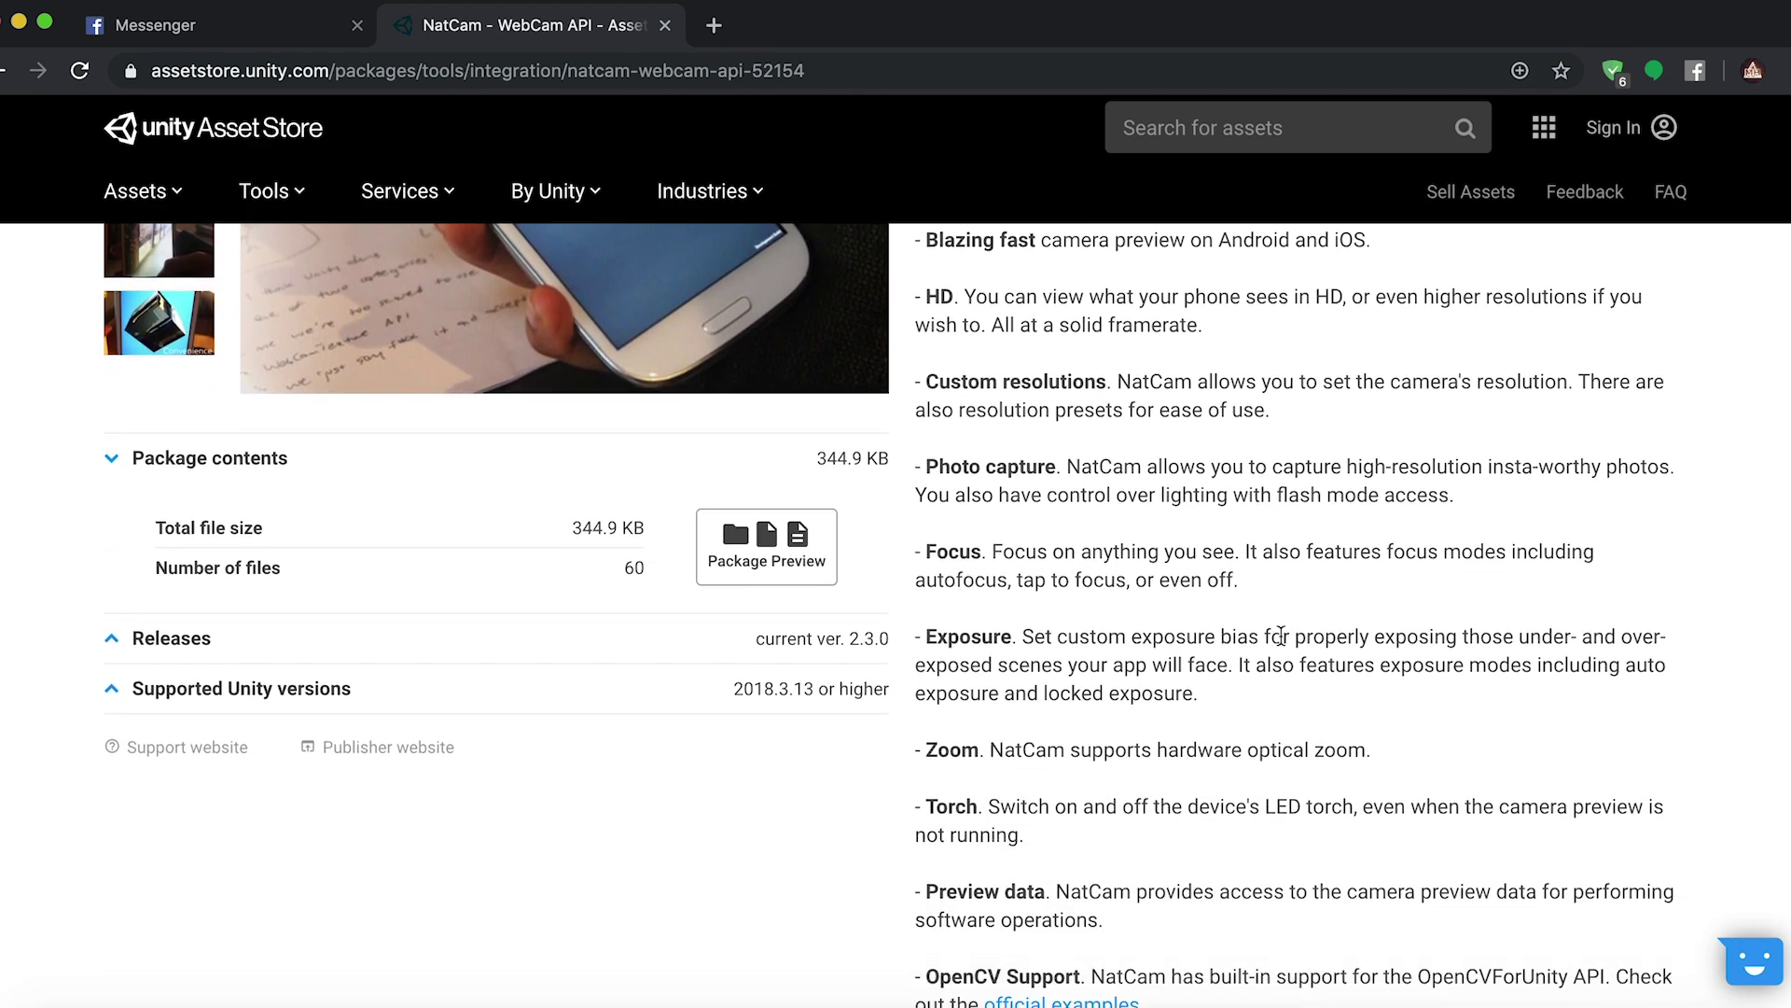
scroll(1281, 636, "down", 3)
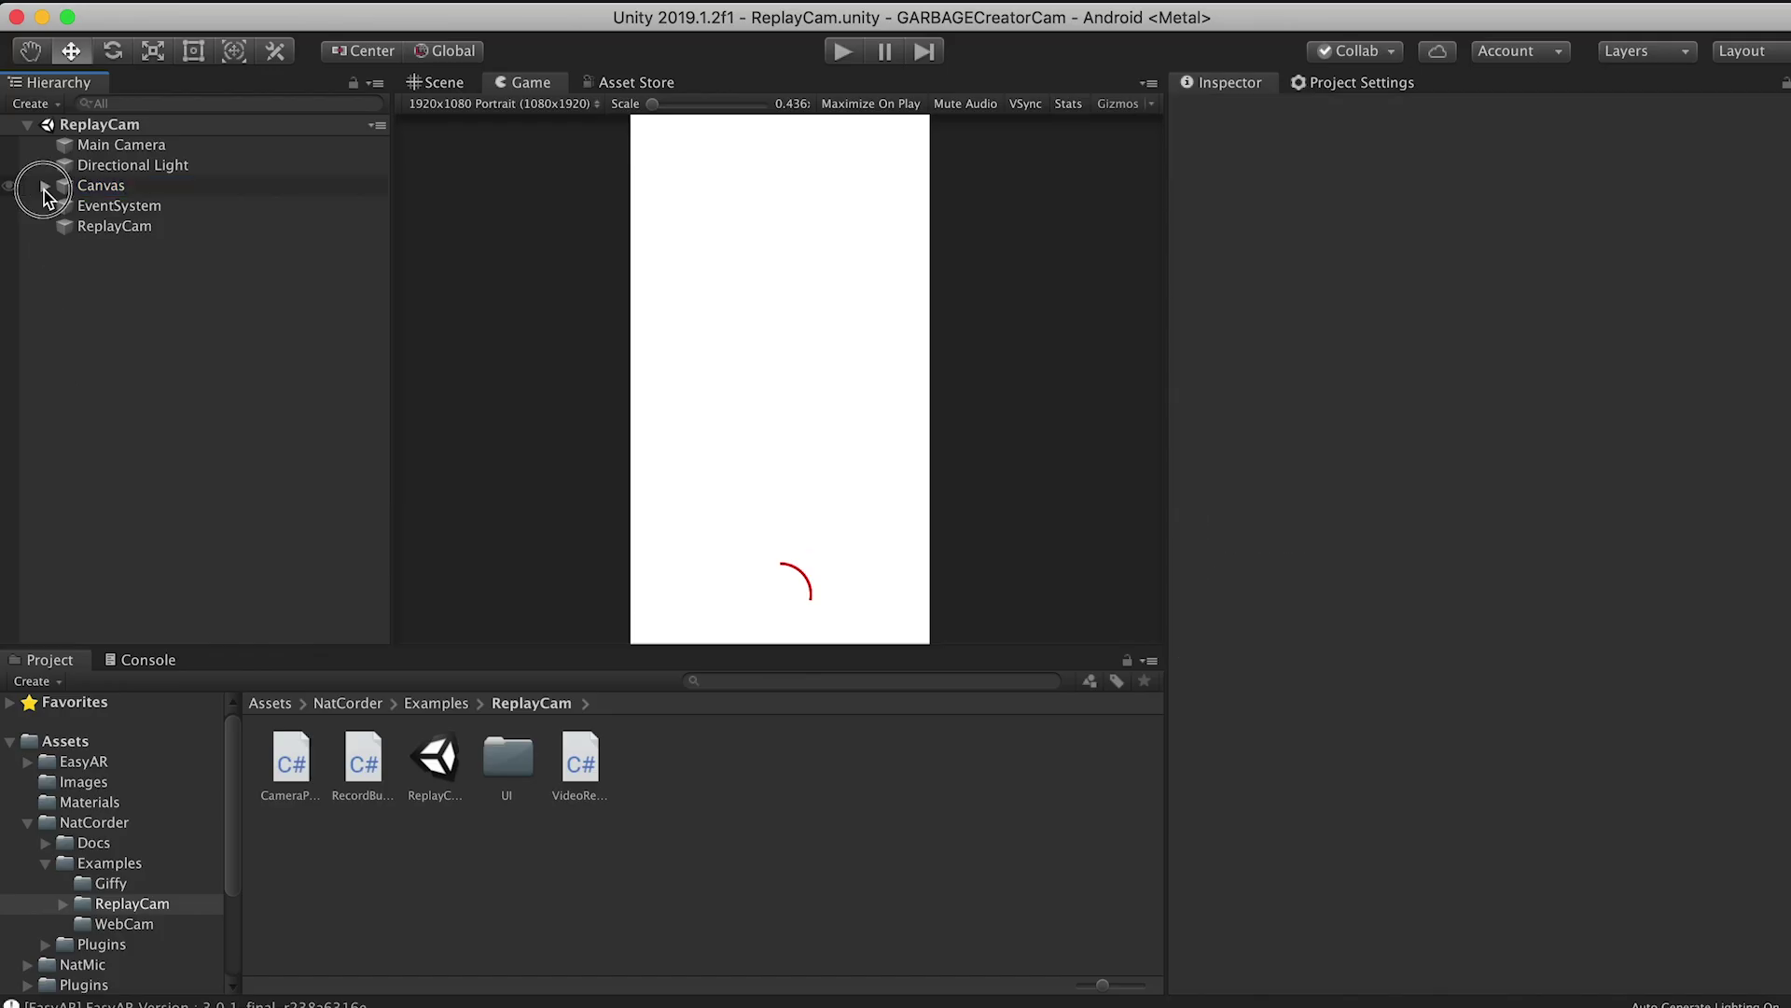
Select RecordButton under OverlayCanvas in the mainBLAH scene and begin editing its position.
left_click(44, 186)
left_click(112, 225)
right_click(149, 226)
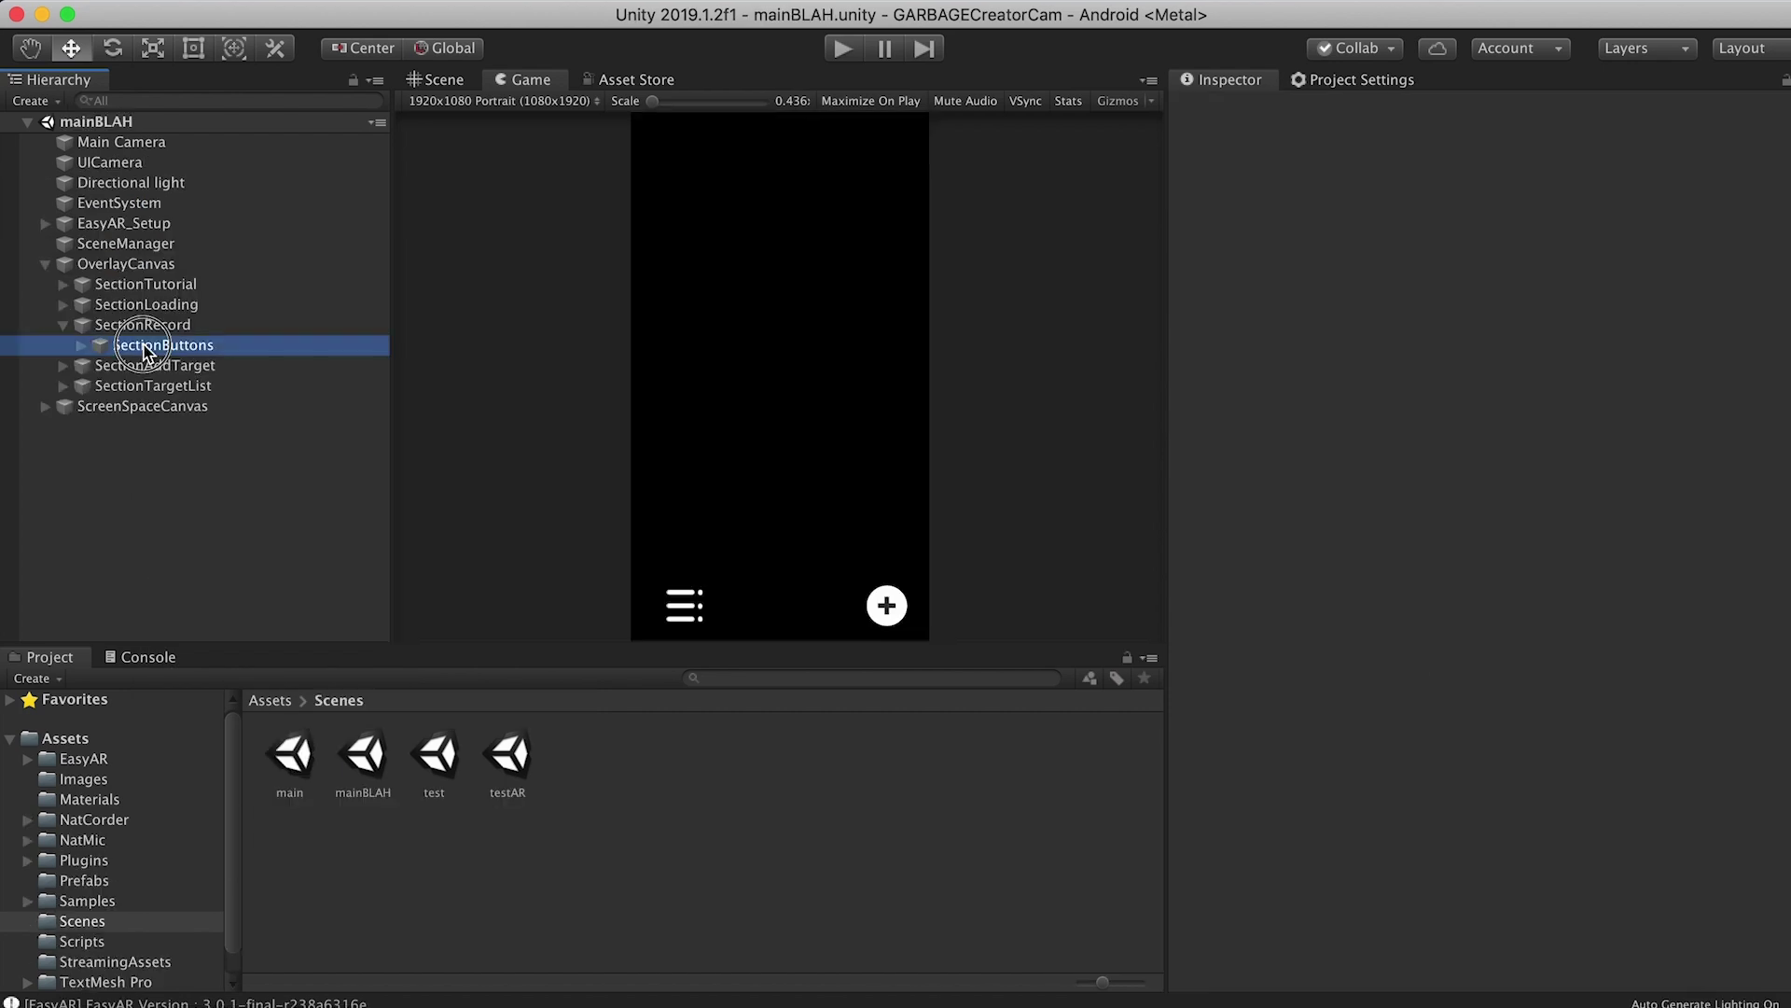
left_click(177, 364)
left_click(1491, 226)
Set RecordButton's X position to 0 and its scale to 1, checking it in the Scene view.
type("0")
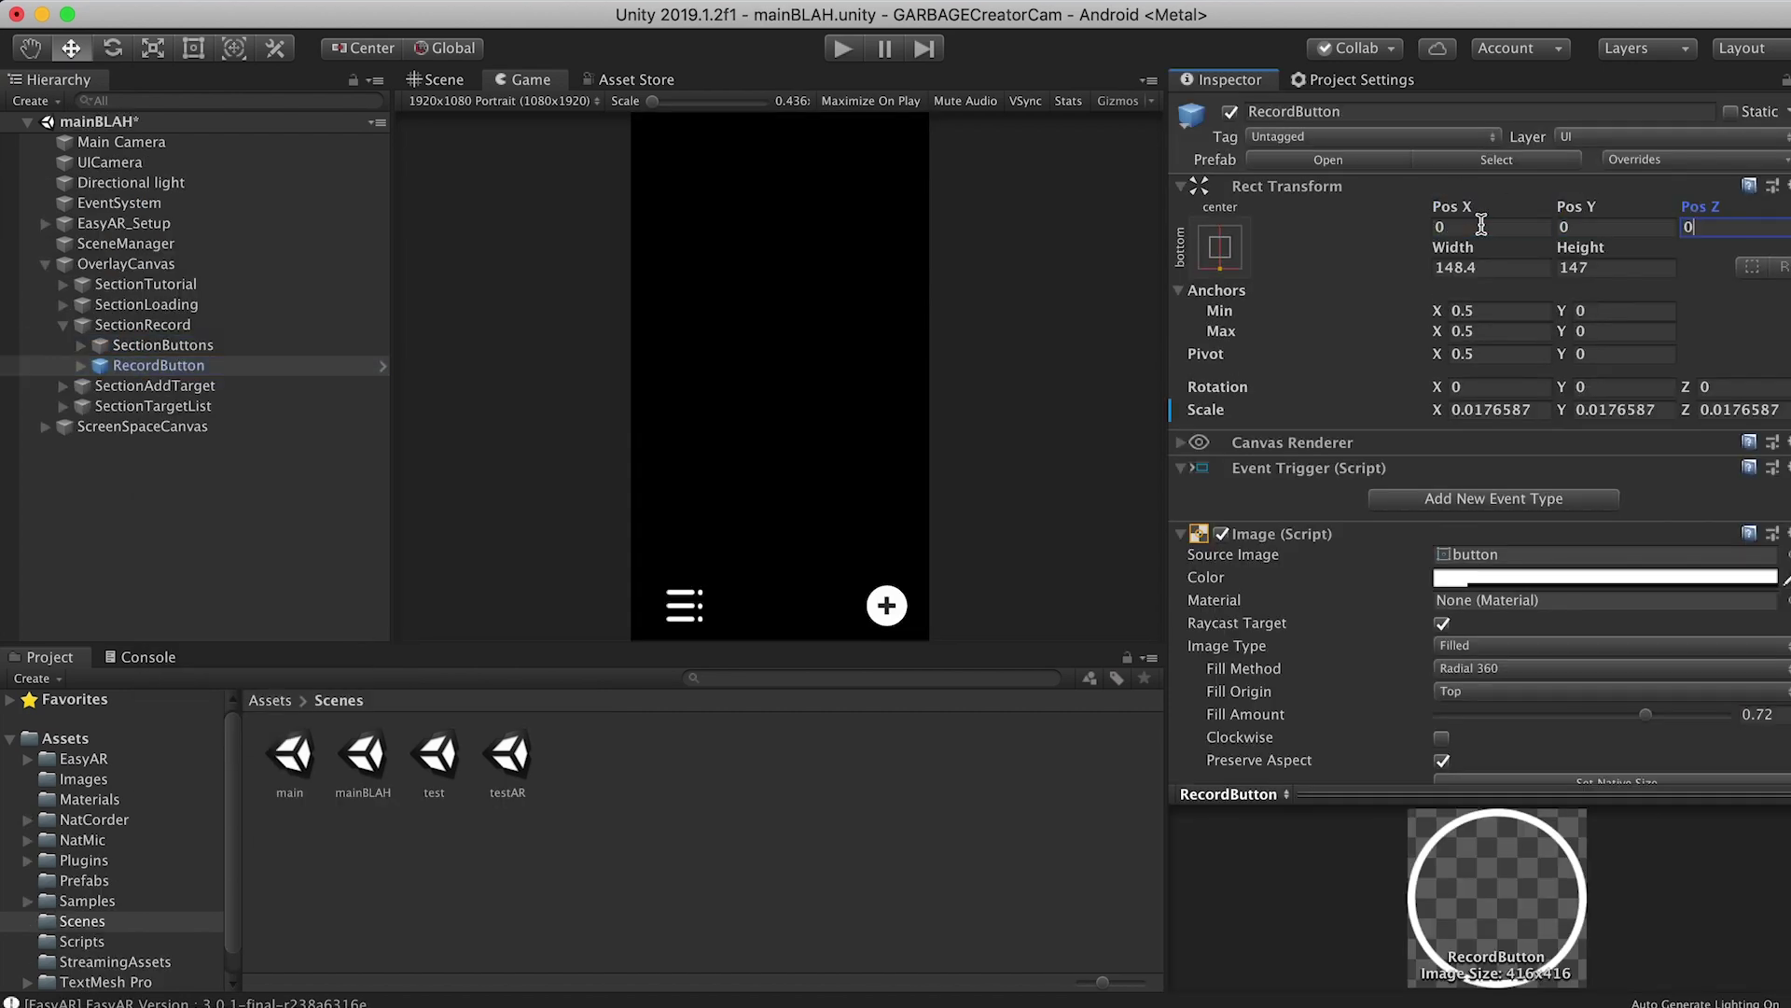
left_click(435, 79)
left_click(1490, 409)
type("1")
key("Tab")
type("1")
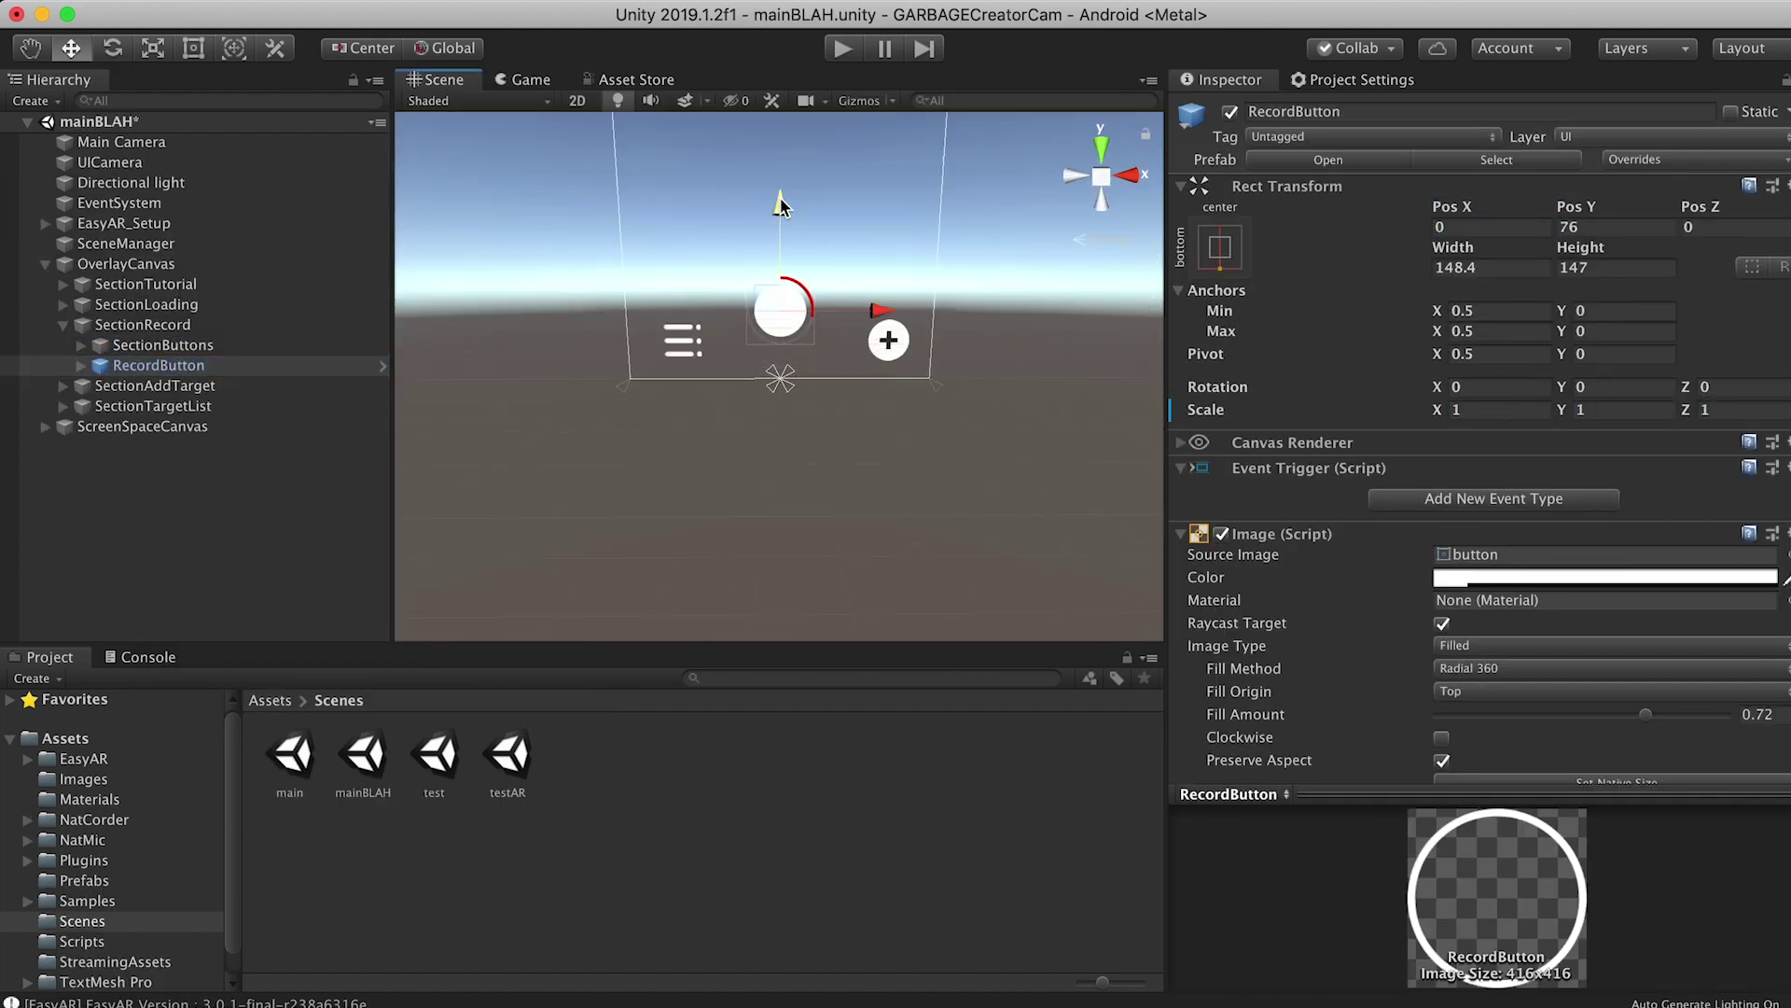
left_click(522, 79)
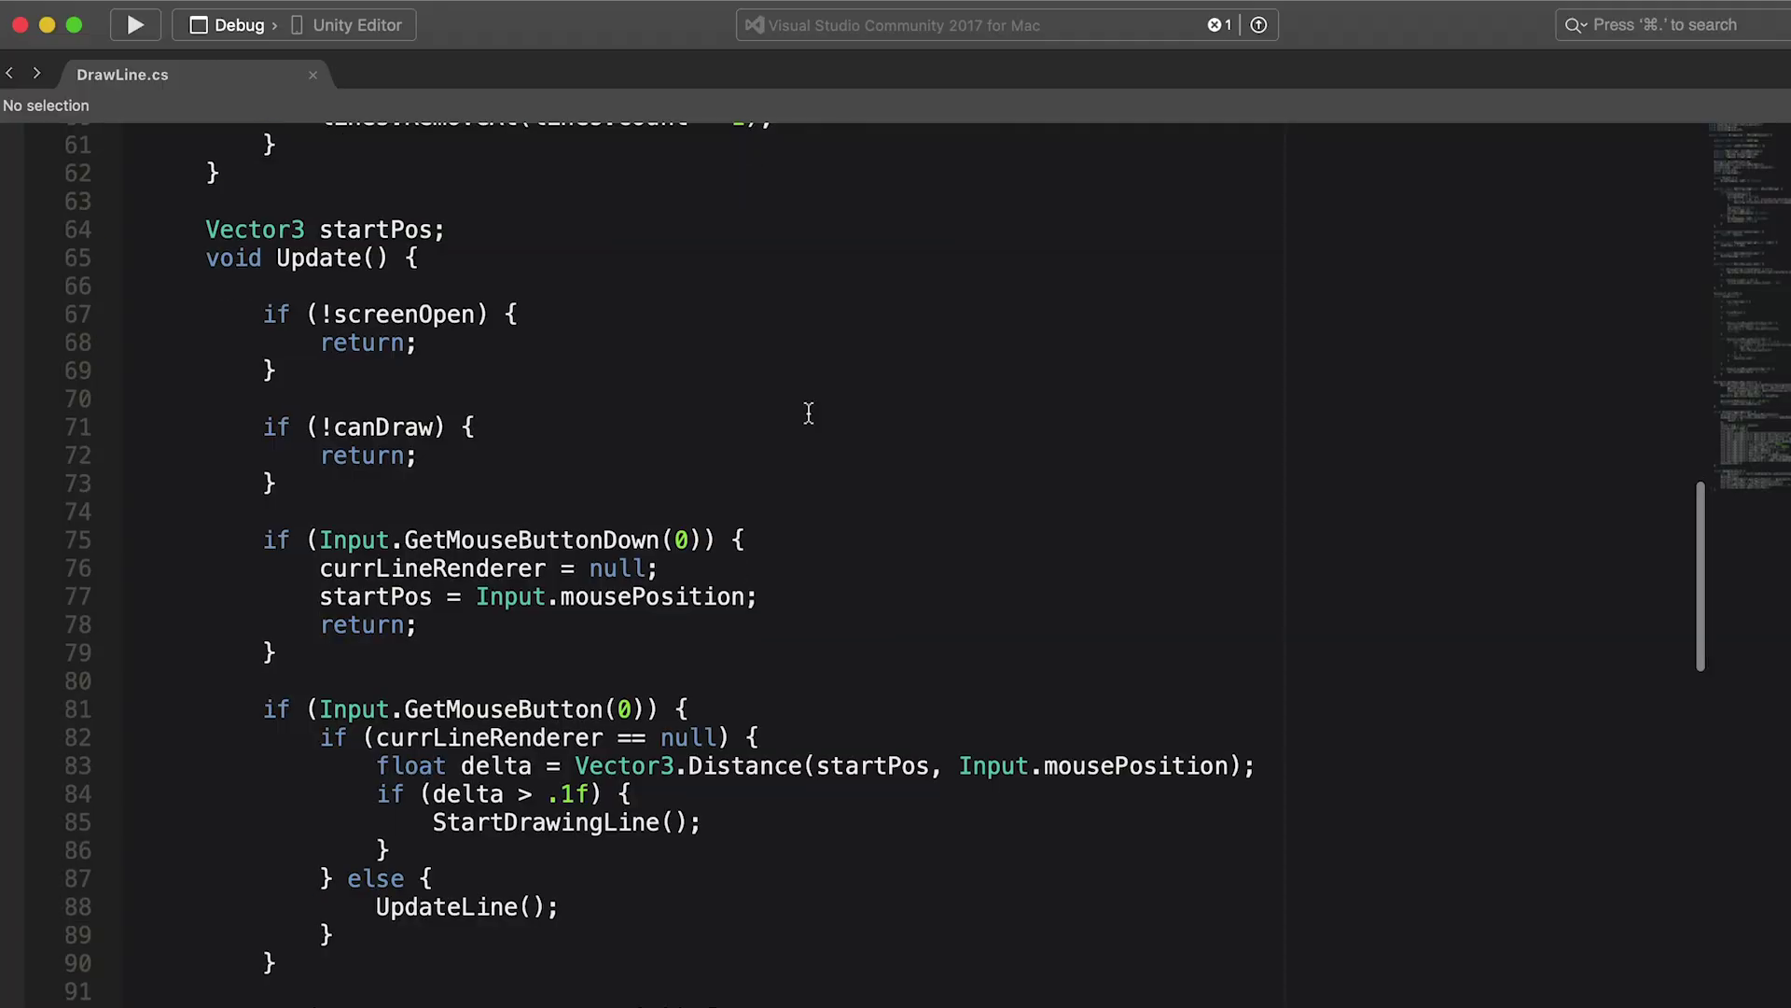
Inspect the first New Game Object's Line Renderer in the Inspector.
scroll(808, 407, "down", 10)
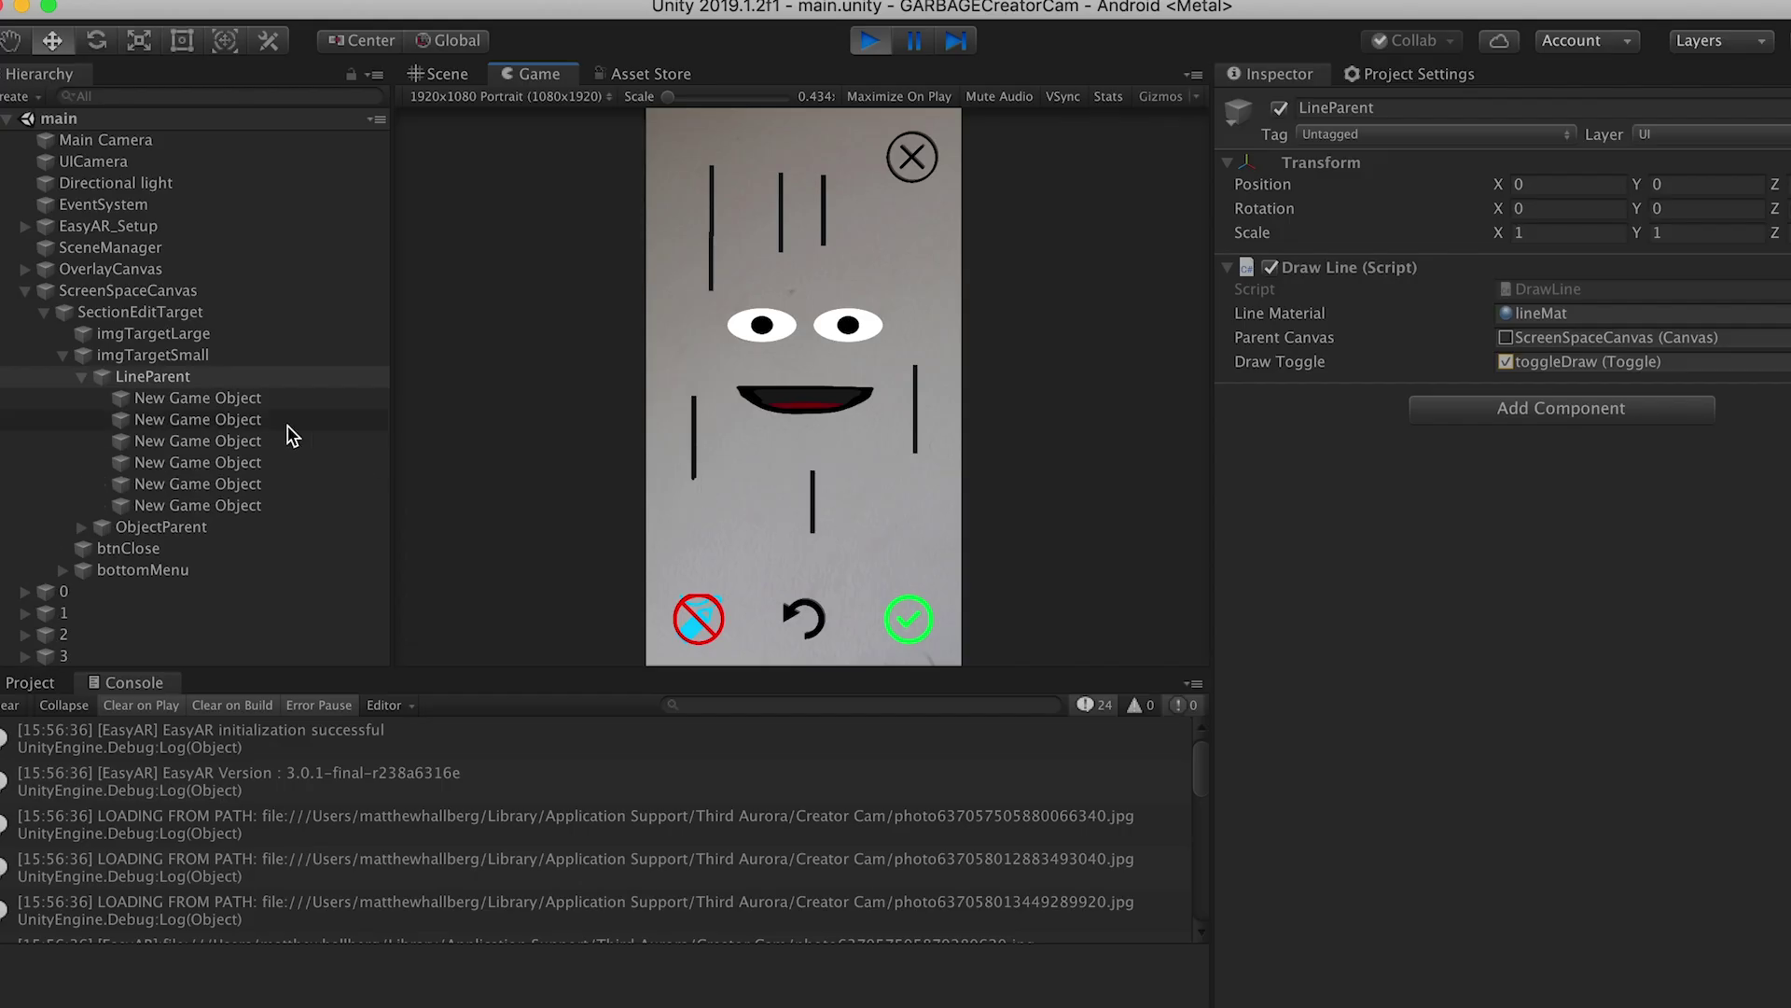
left_click(280, 398)
scroll(1549, 774, "down", 5)
scroll(1548, 775, "up", 3)
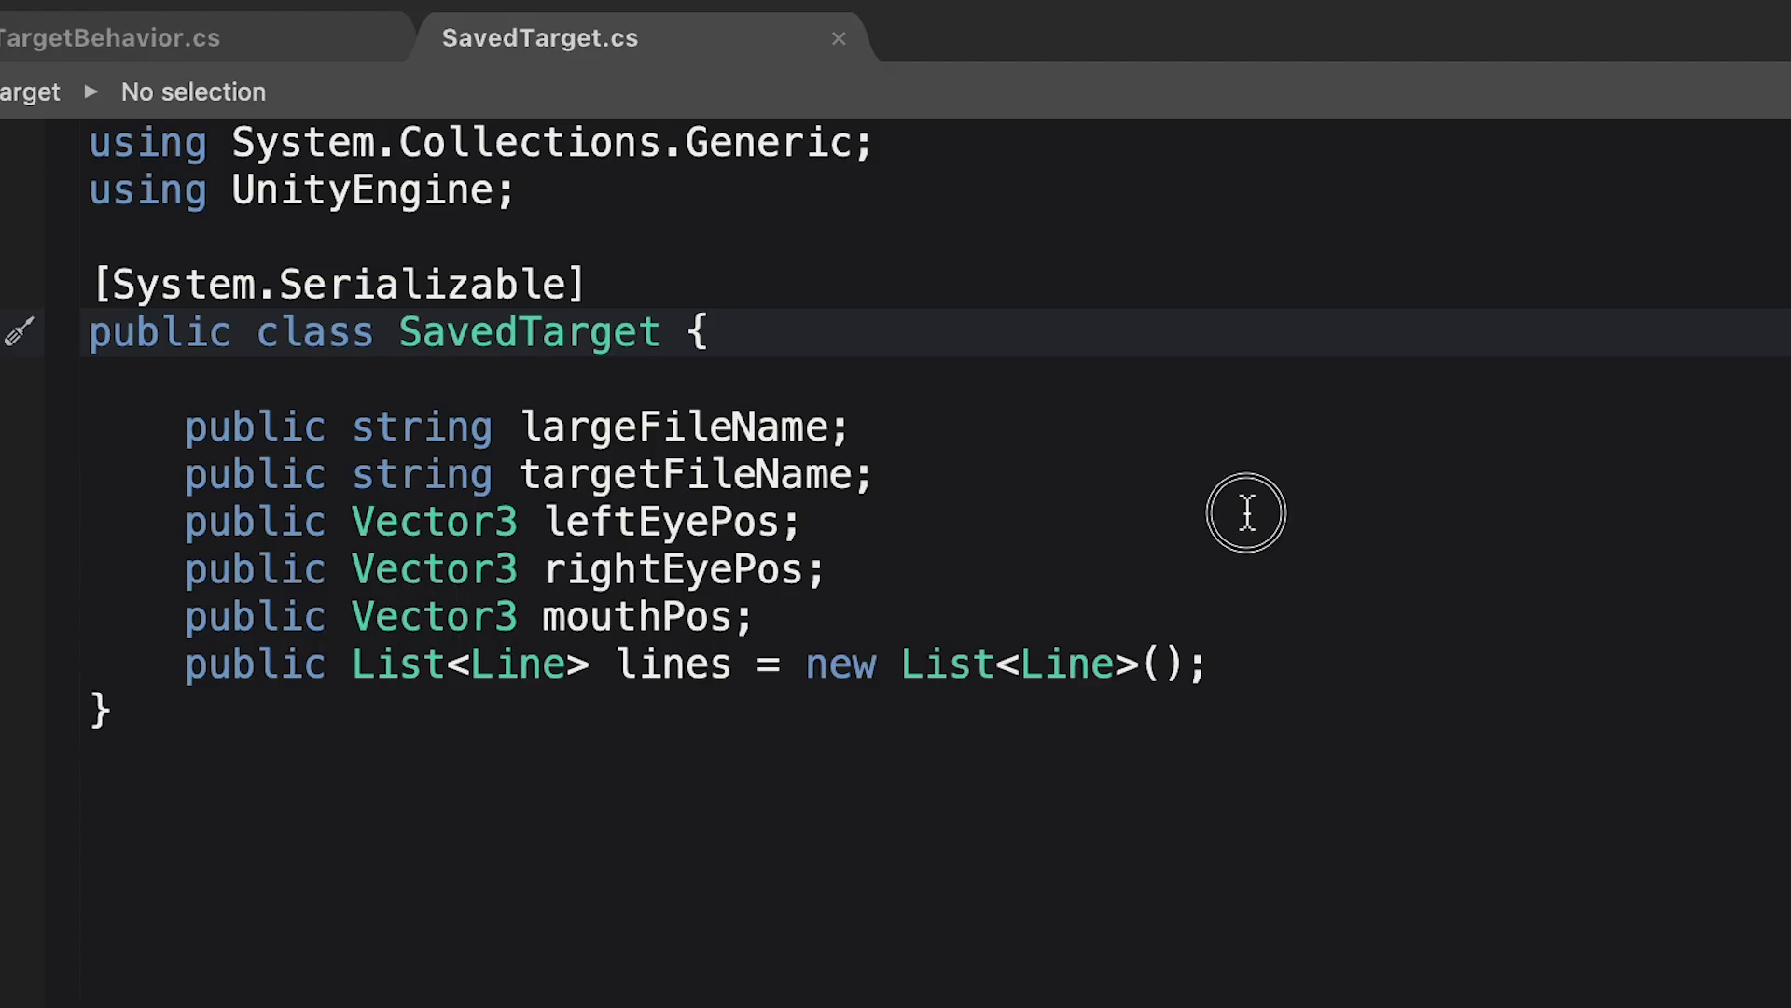
Open Line.cs via Go to Declaration on Line in SavedTarget's List<Line>.
left_click(1261, 524)
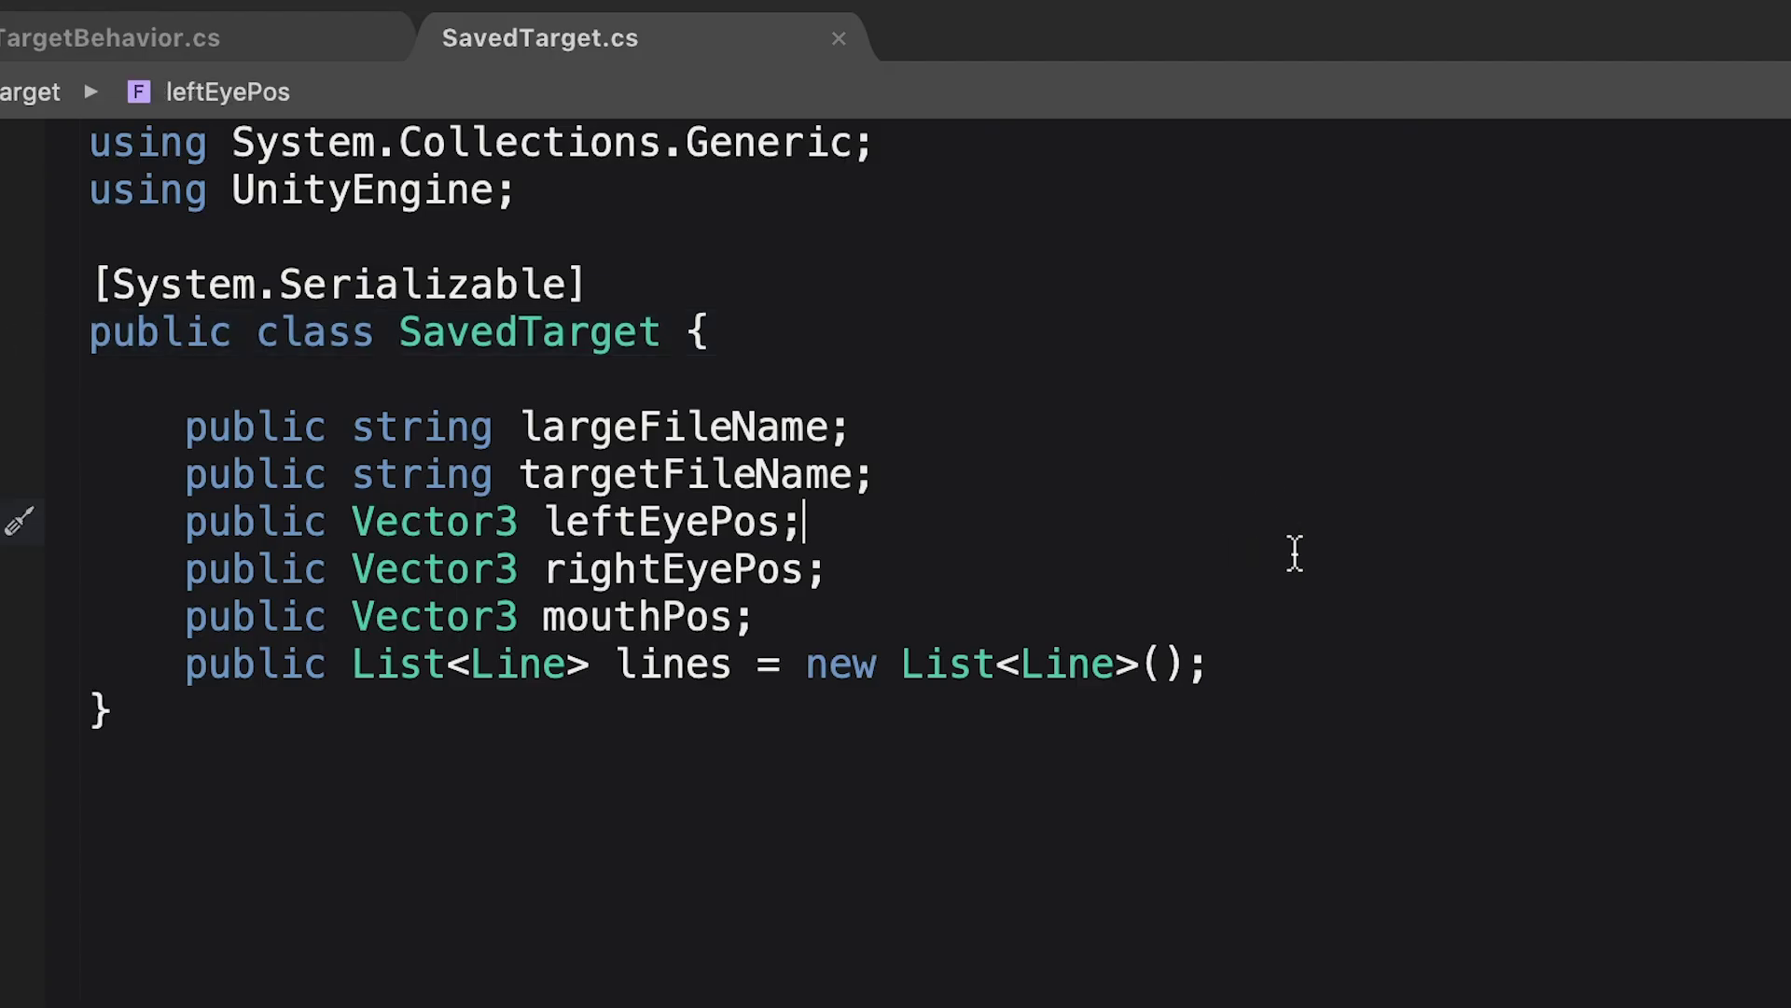
left_click(533, 664)
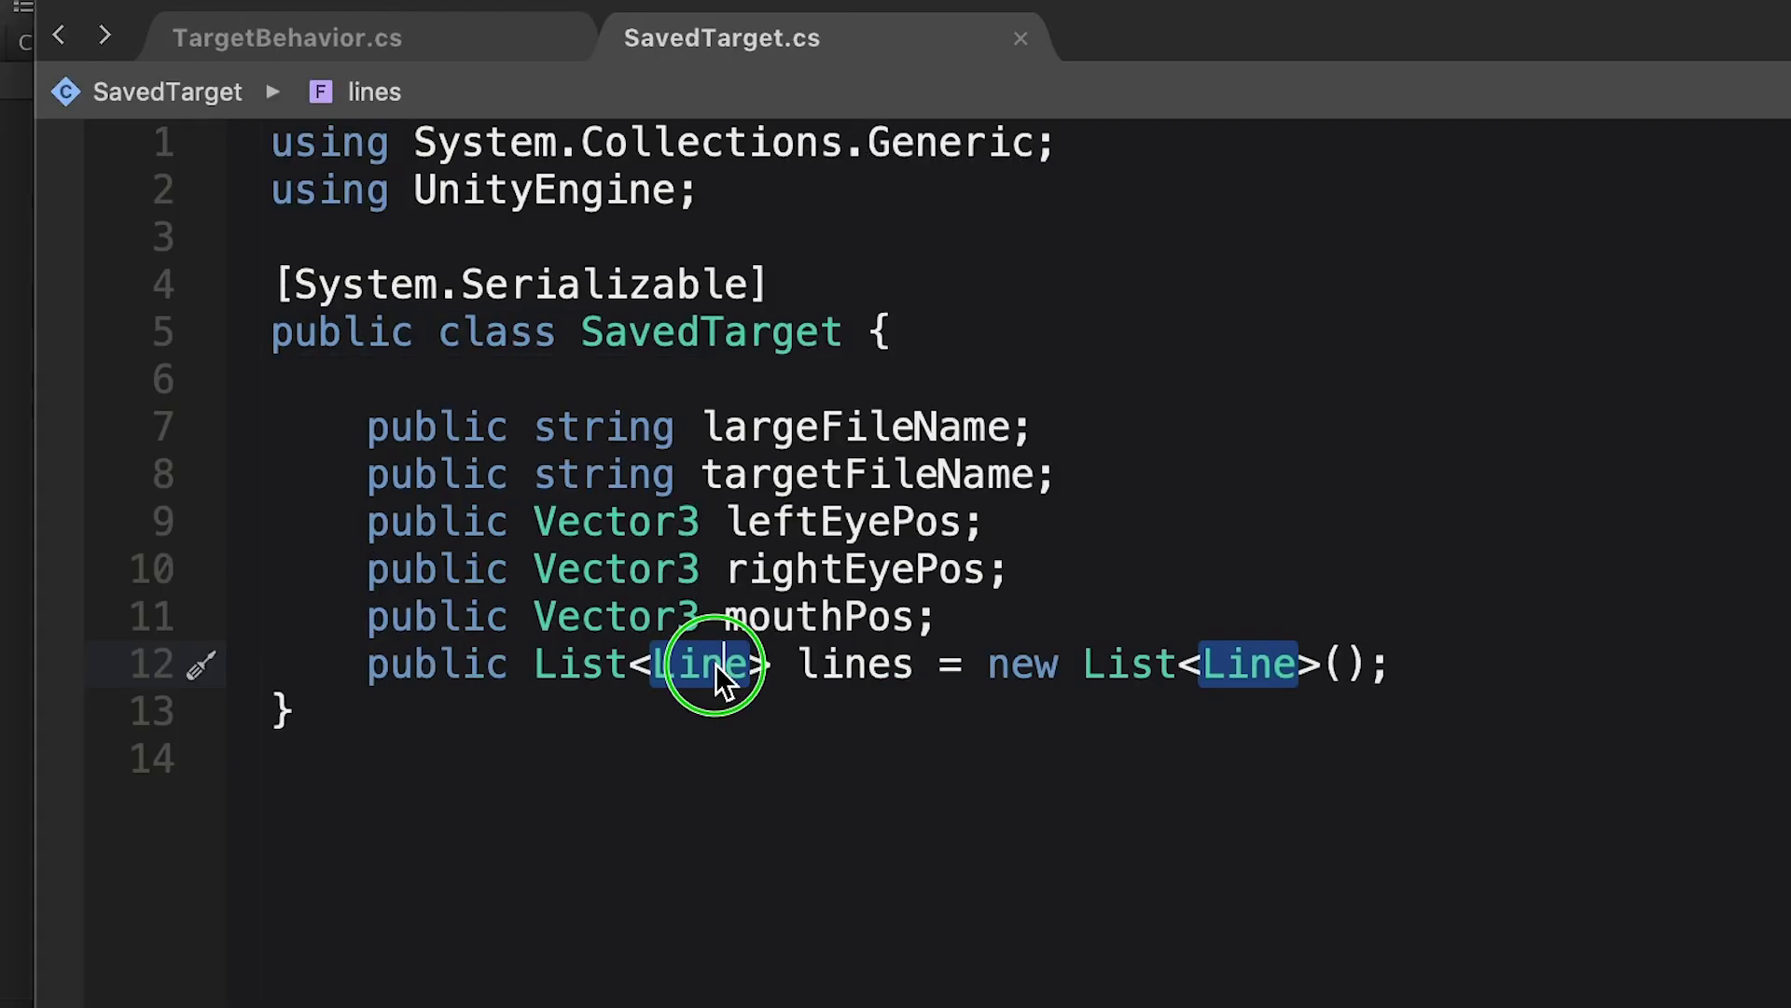
right_click(533, 665)
left_click(920, 804)
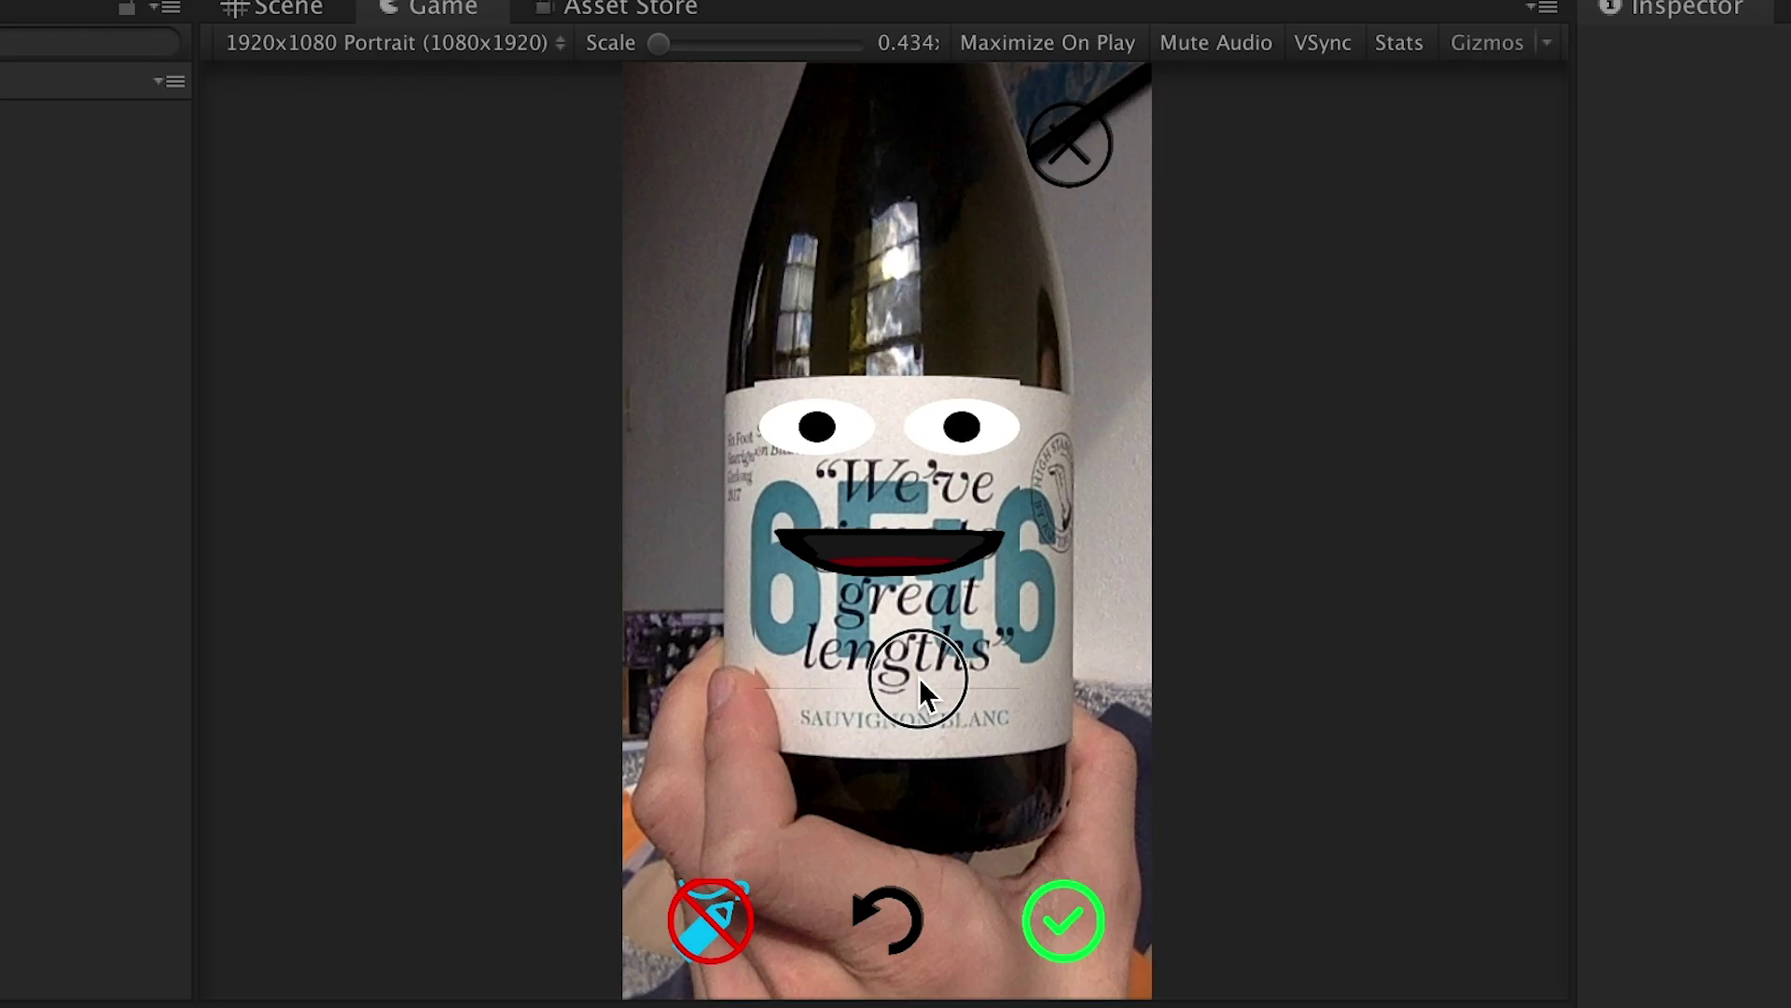
Doodle a scribble face, then capture the bottle label, place its mouth and left eye, and confirm.
mouse_move(787, 644)
left_mouse_down()
mouse_move(791, 445)
mouse_move(763, 551)
mouse_move(912, 401)
mouse_move(936, 637)
mouse_move(820, 546)
mouse_move(946, 471)
left_mouse_up()
left_click(1076, 931)
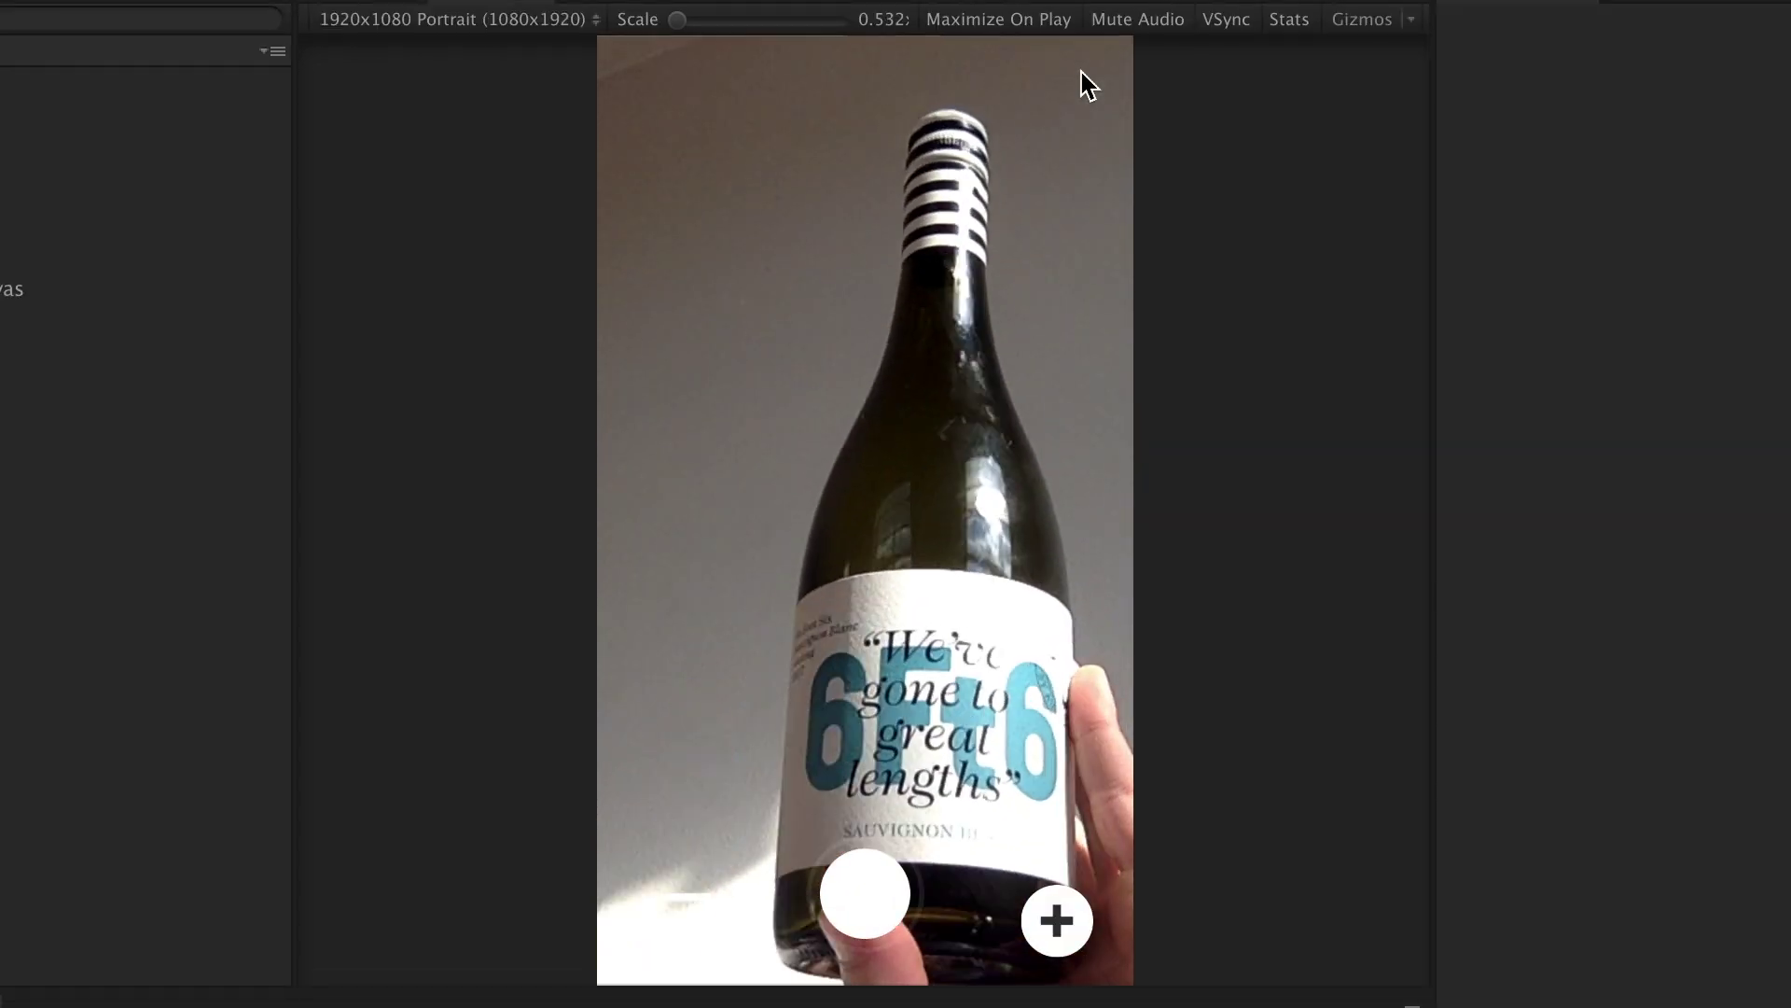
left_click(1051, 920)
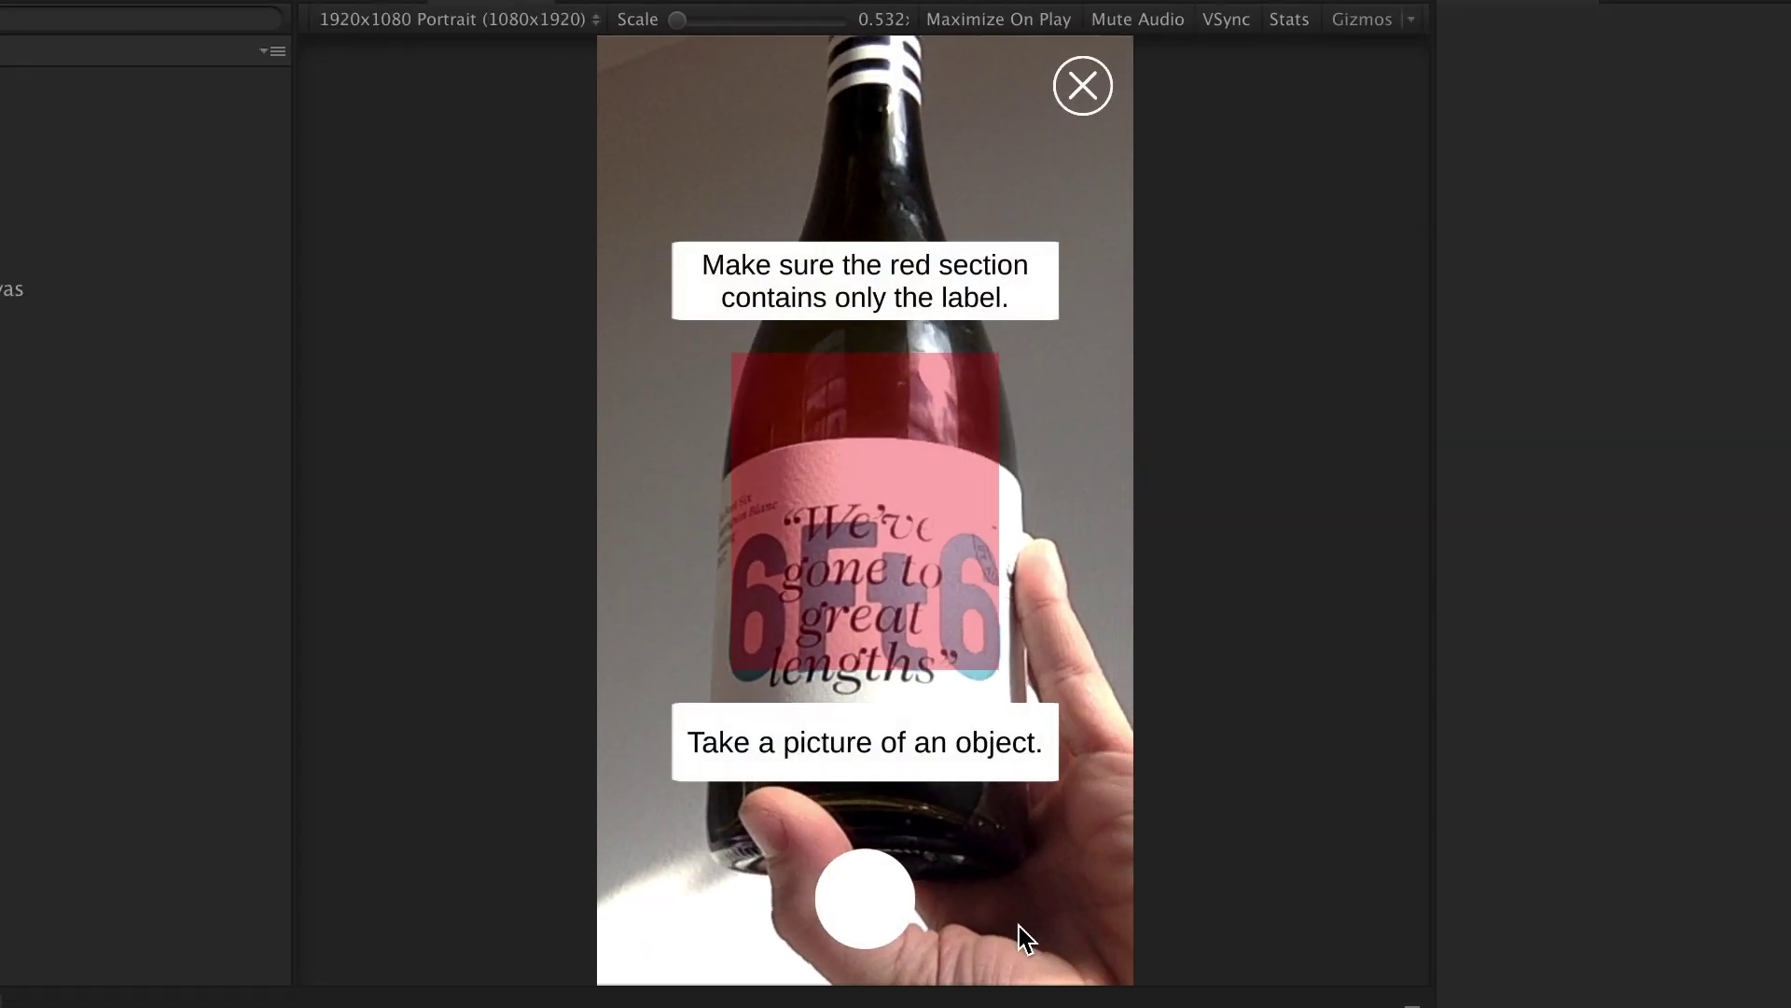
left_click(872, 932)
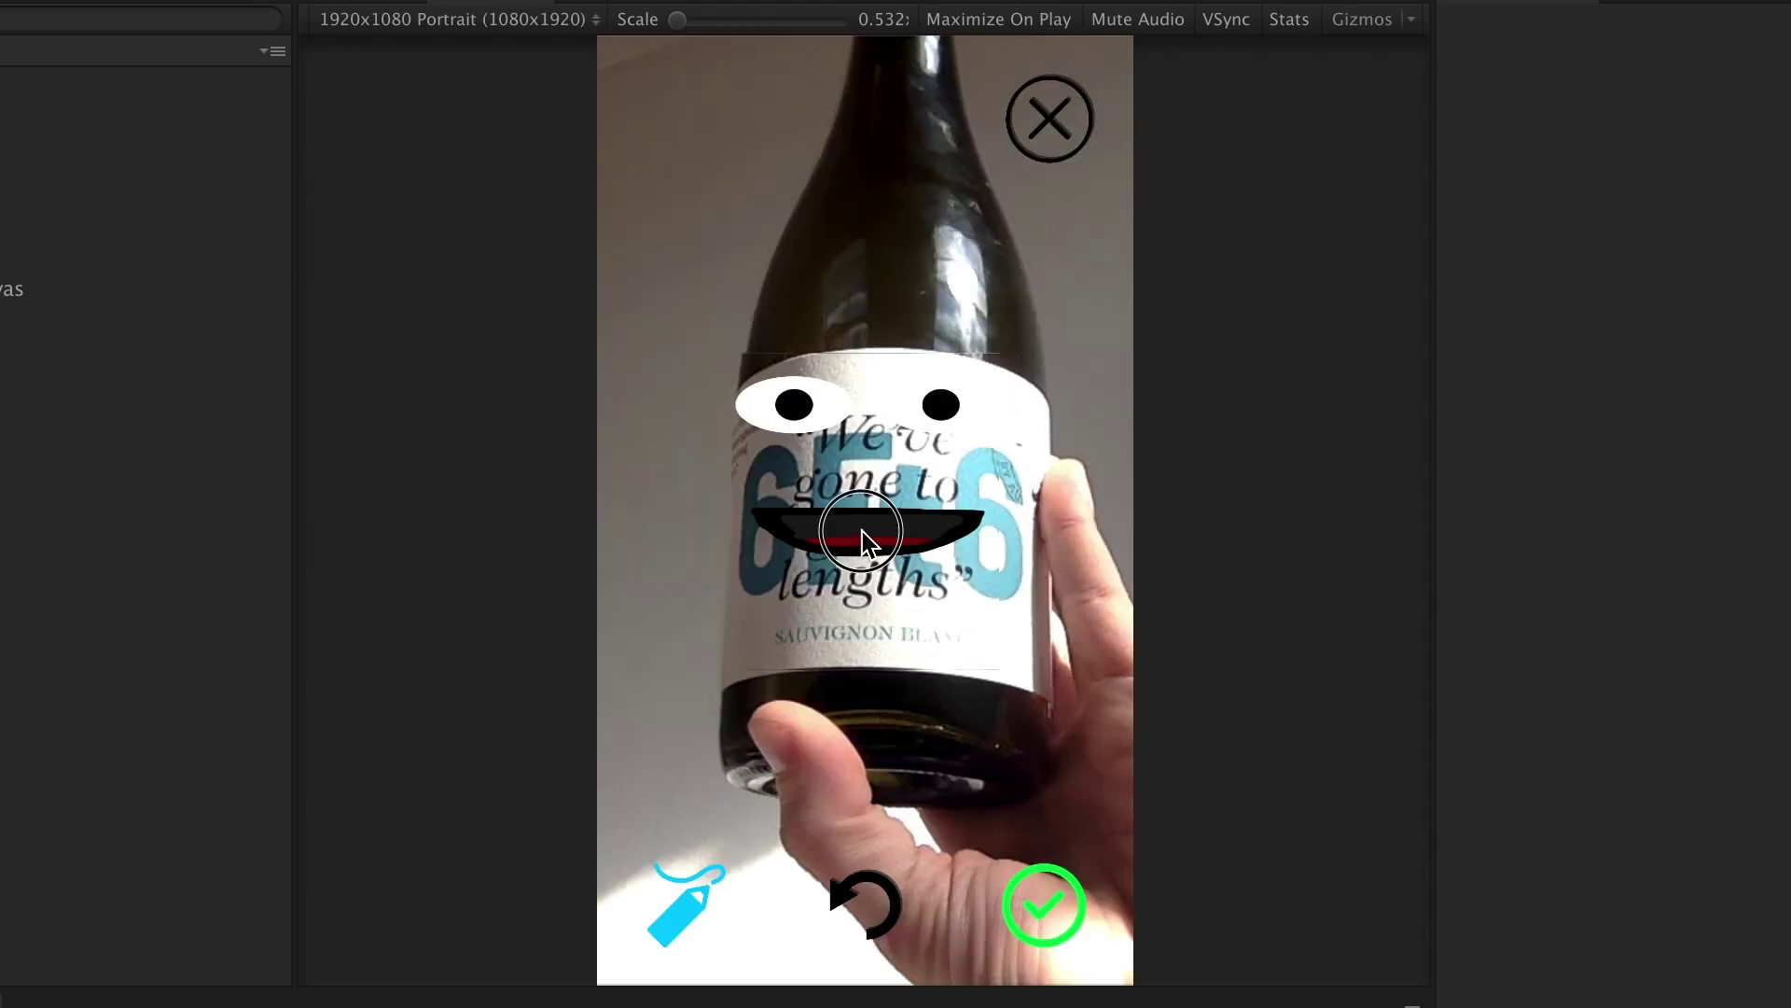
left_click_drag(863, 541, 876, 624)
left_click_drag(798, 411, 814, 459)
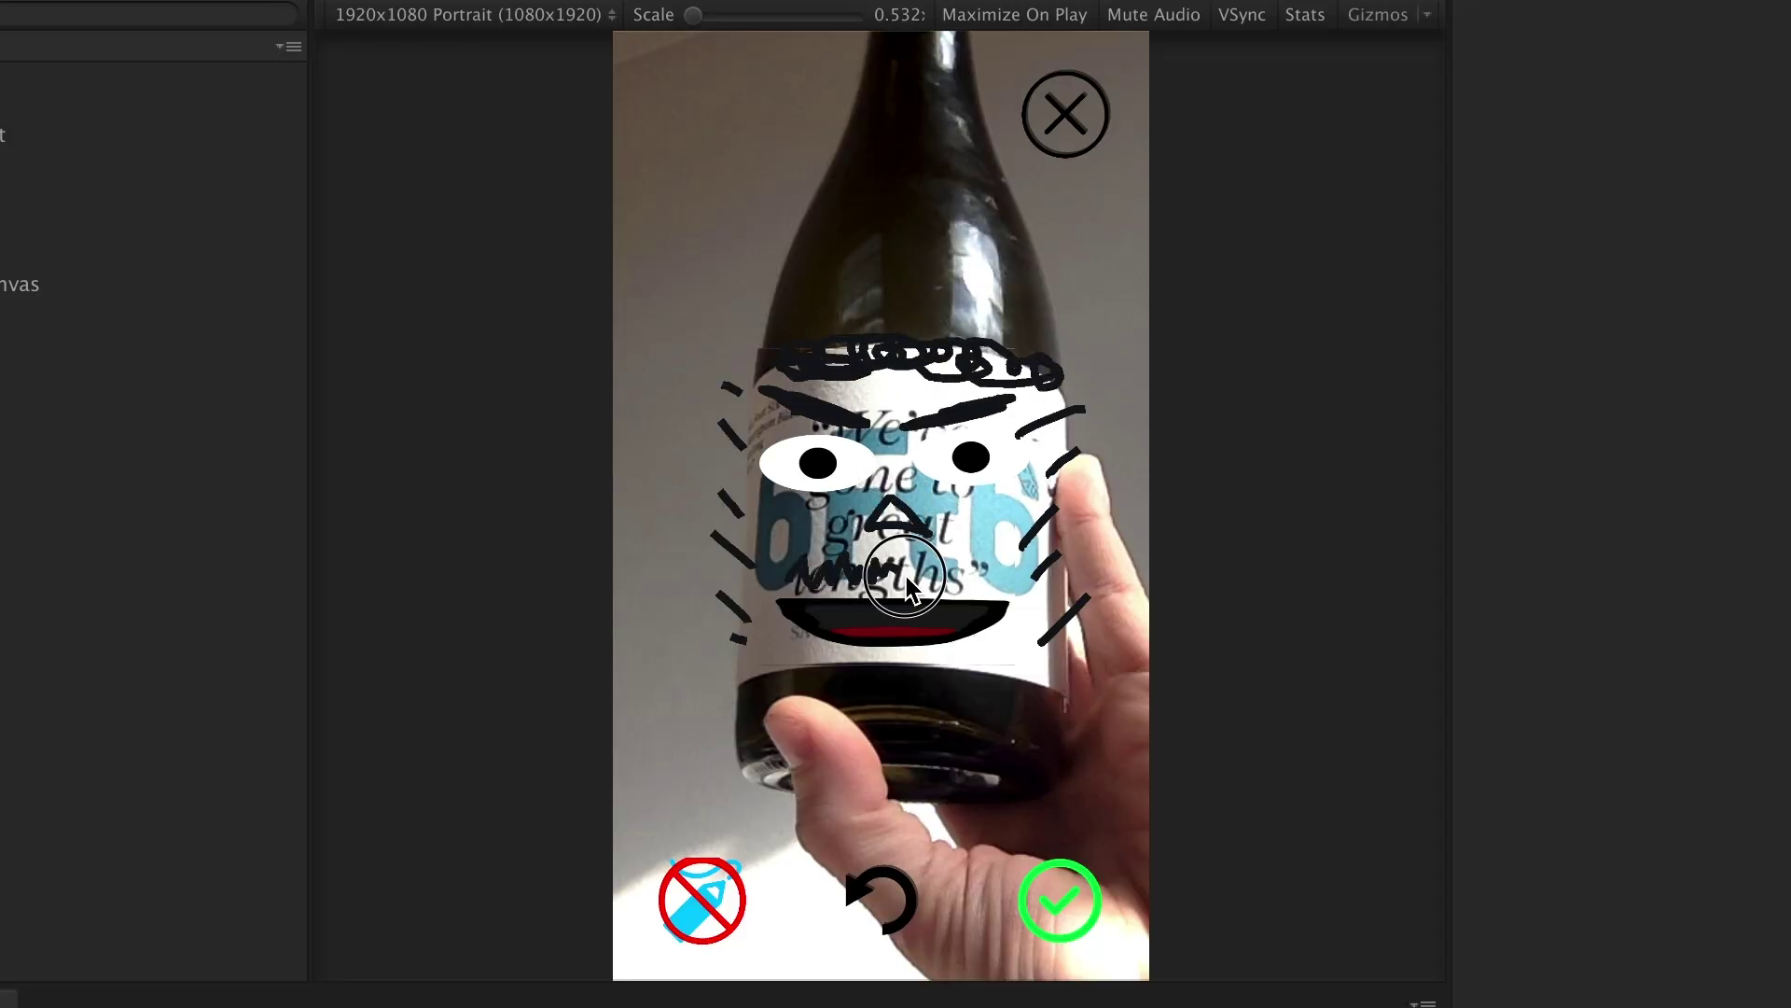
left_click(1073, 907)
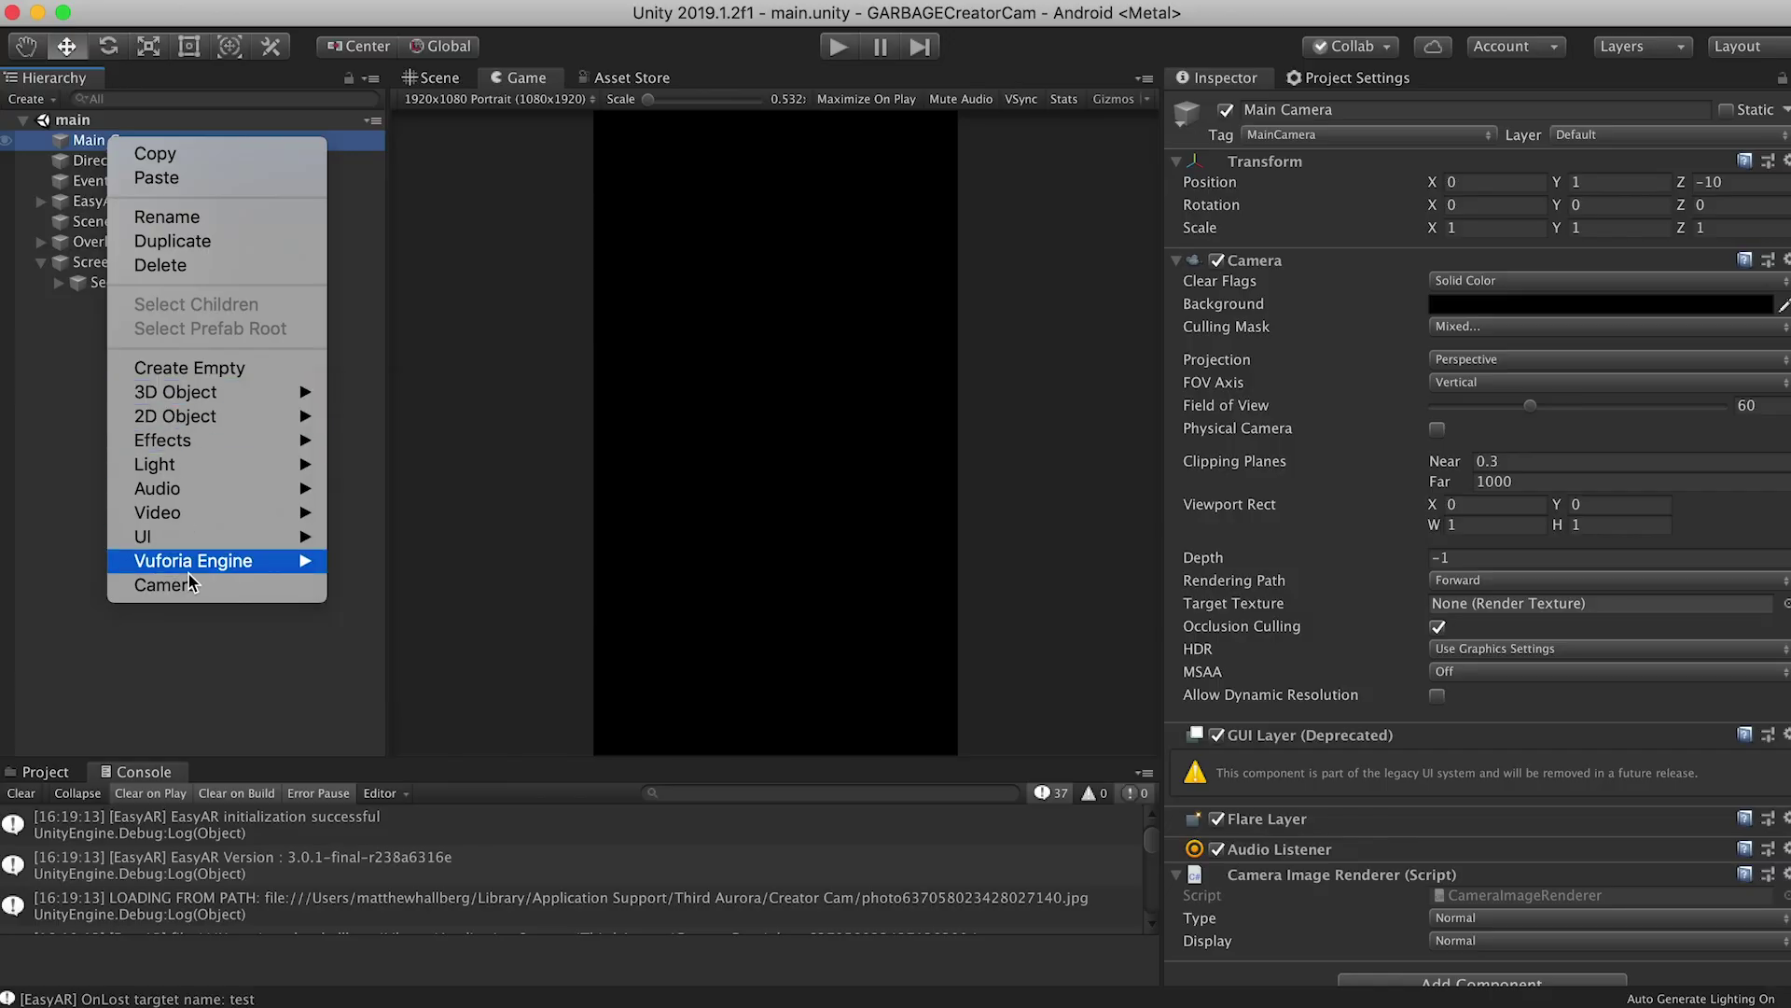
Add a UICamera culling only the UI layer and move SectionEditTarget and its children to UI.
left_click(193, 585)
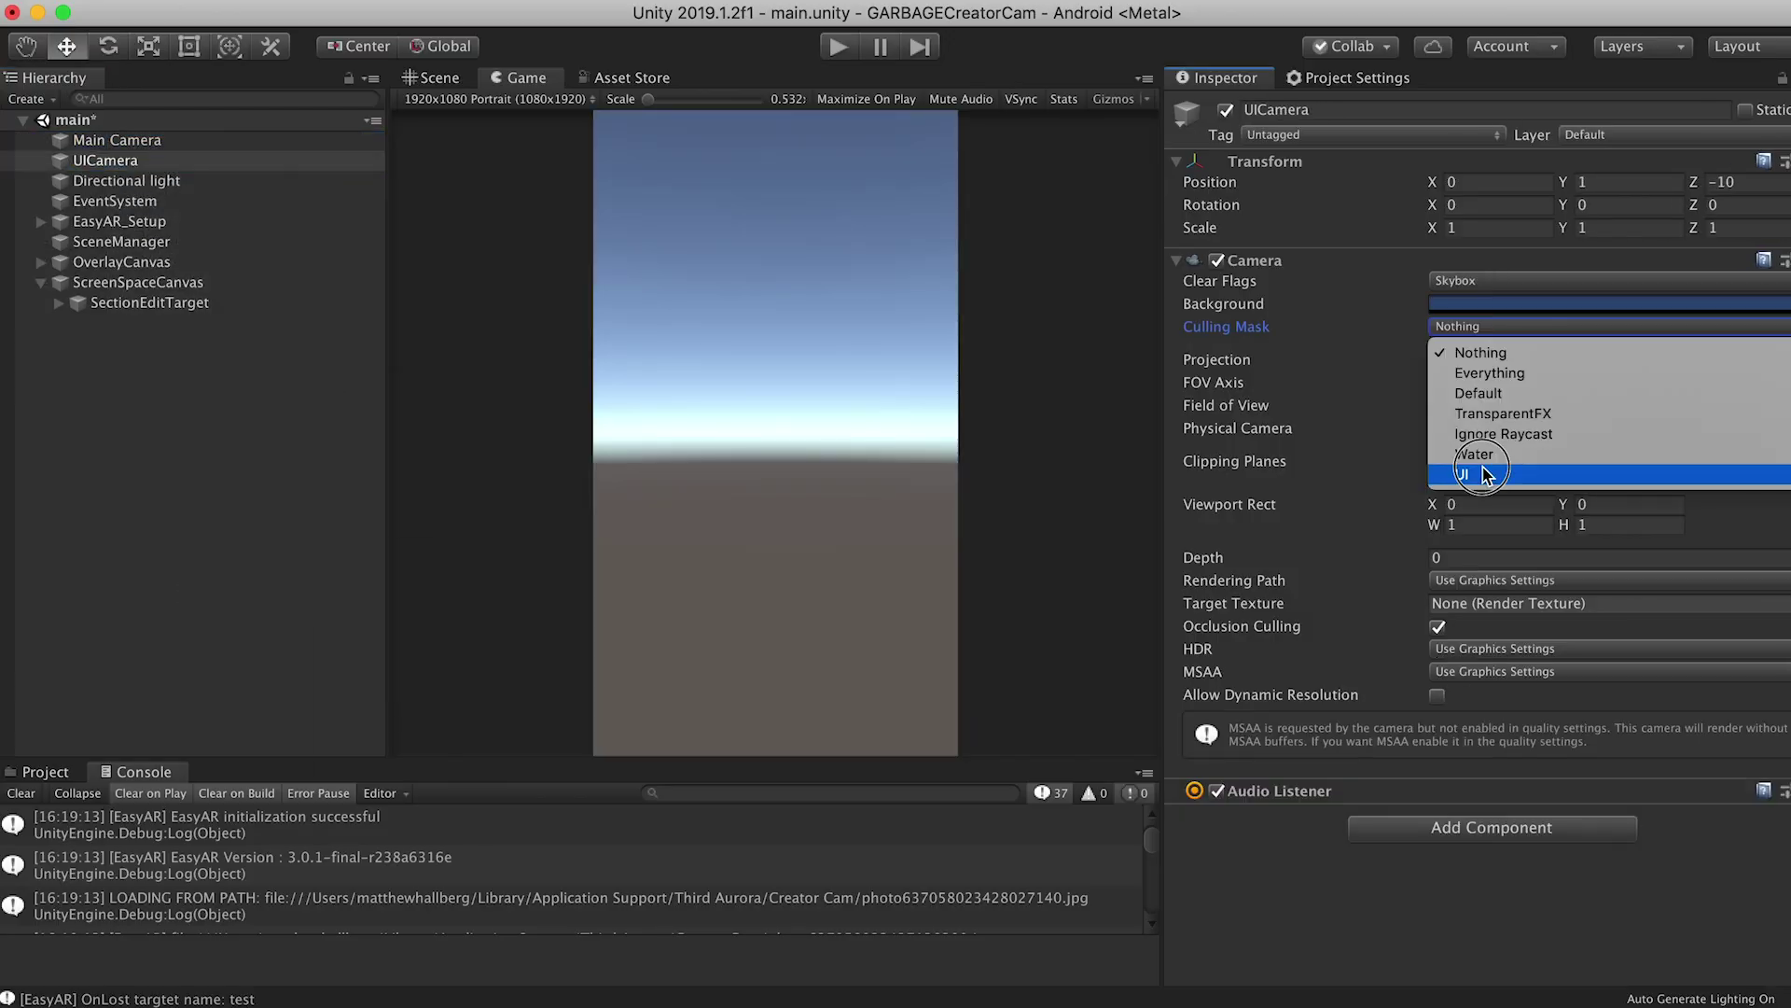
left_click(1455, 490)
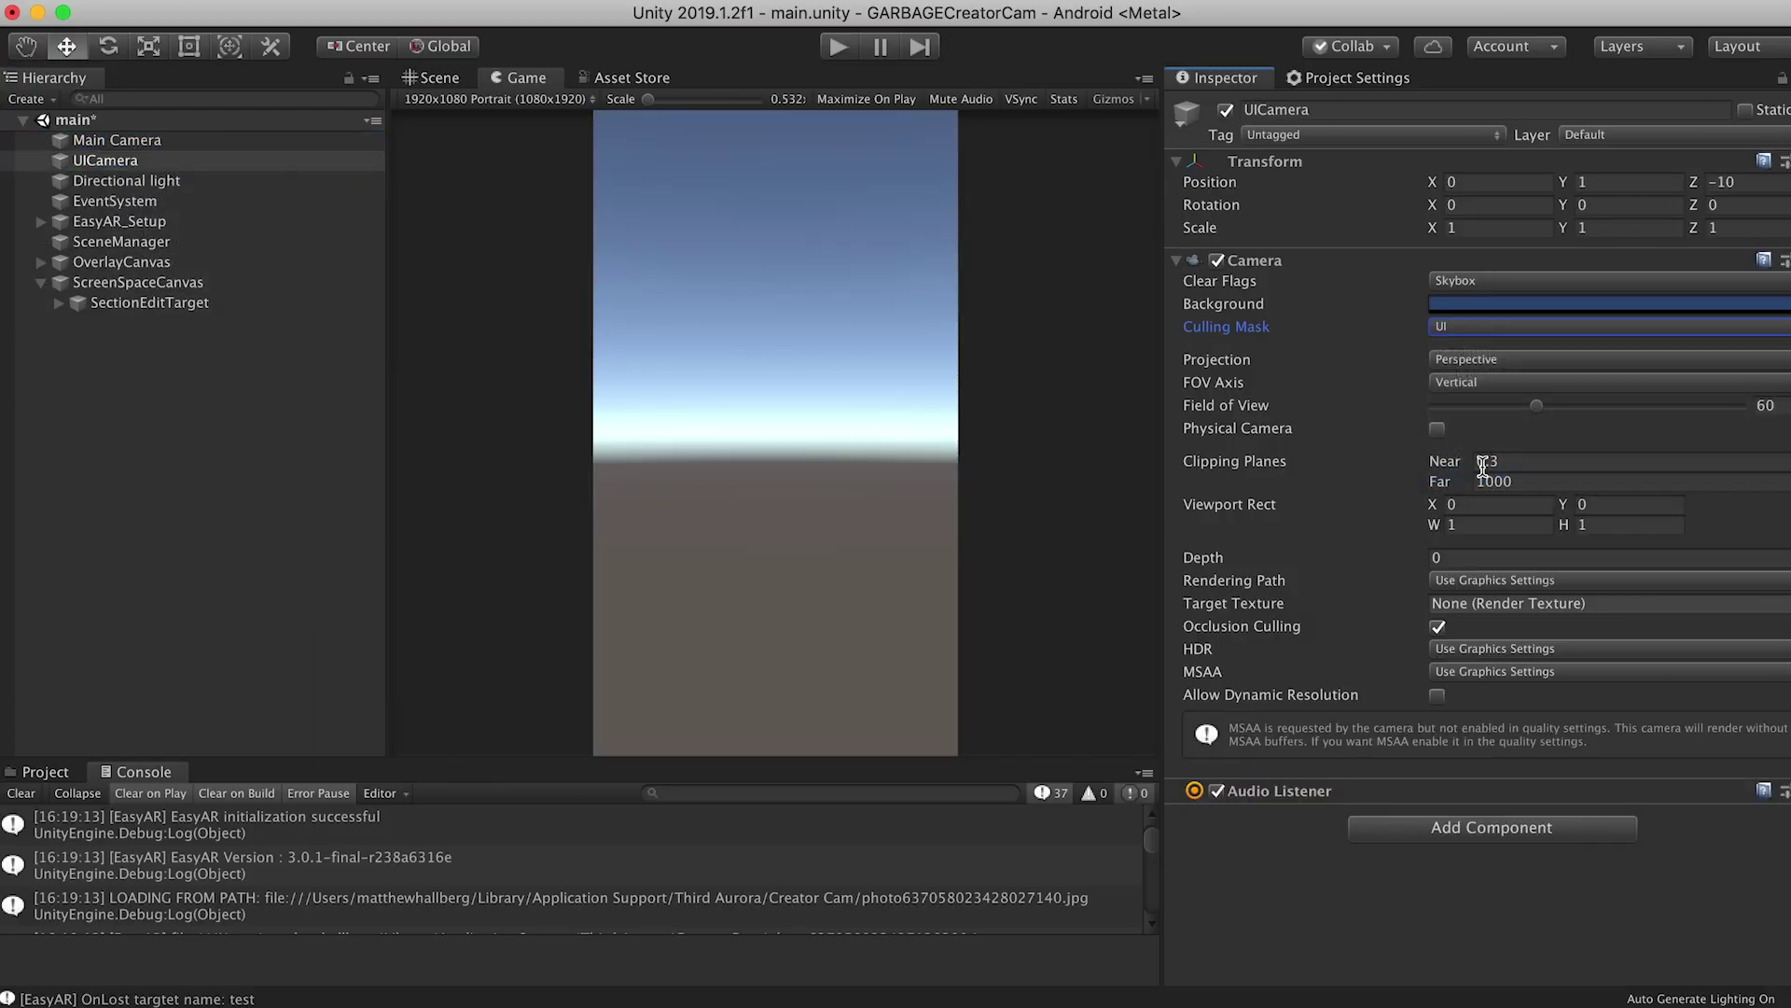
left_click(214, 282)
left_click(190, 304)
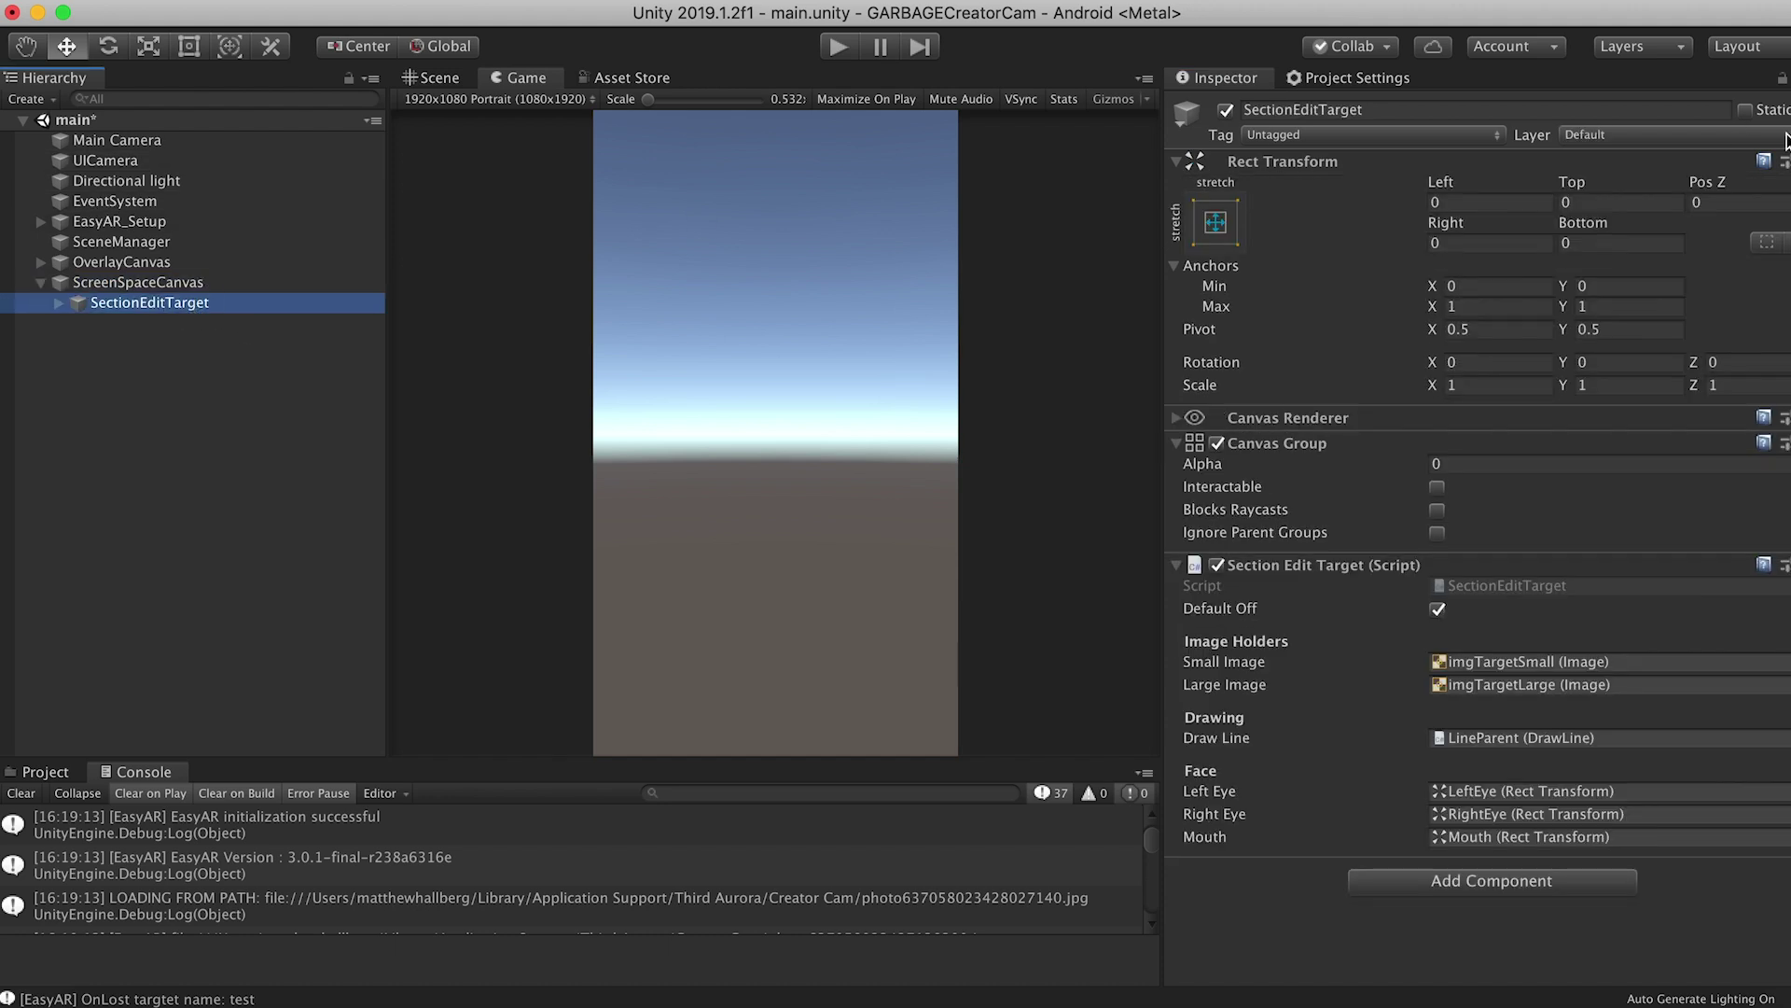
left_click(1707, 135)
left_click(1639, 219)
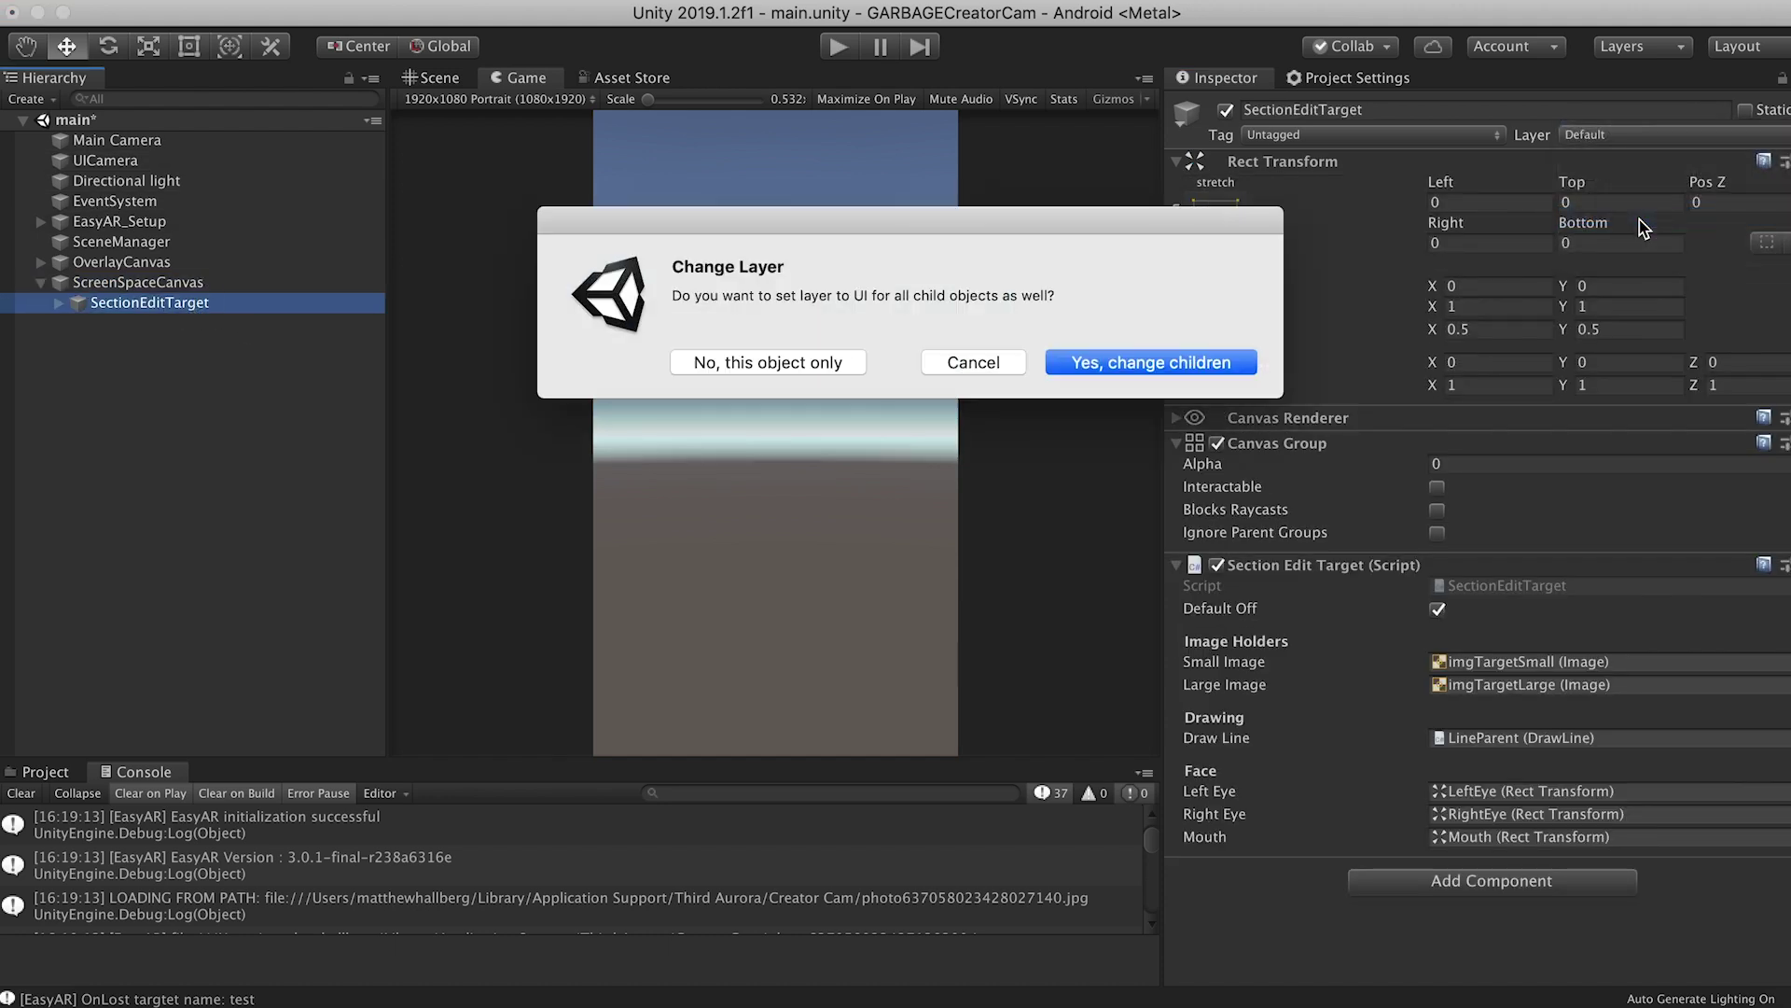
left_click(1174, 360)
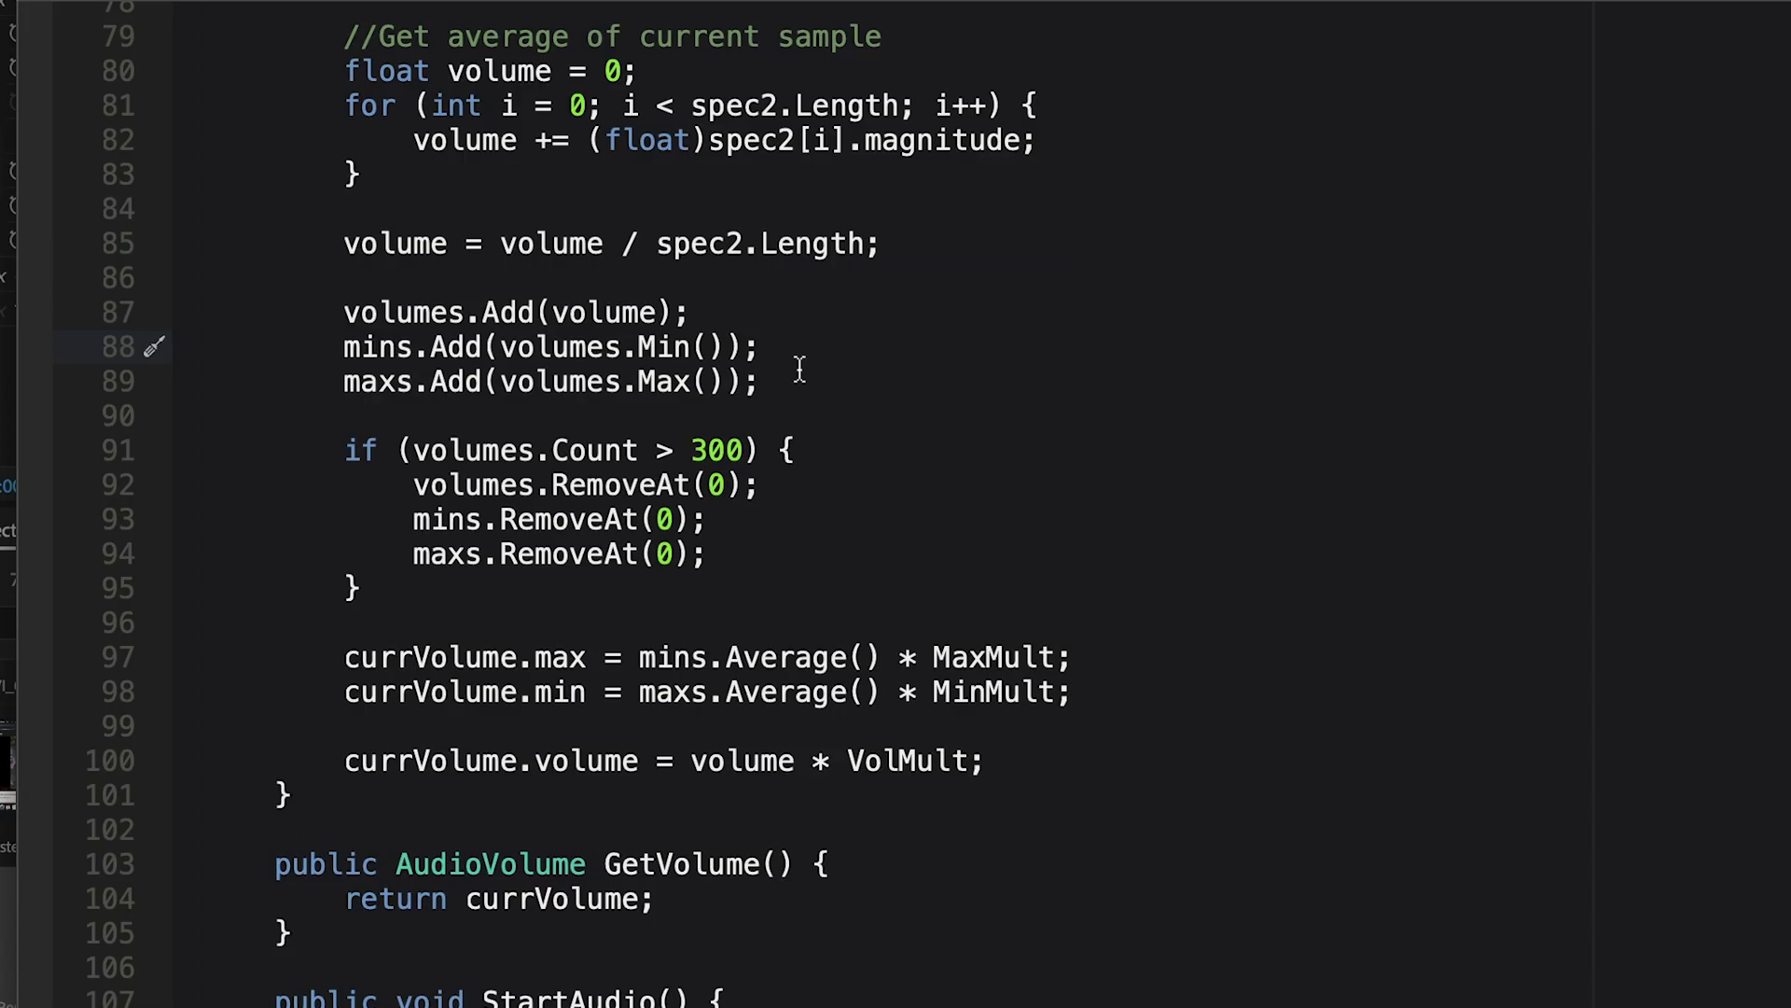
Go to the AudioVolume class declaration from GetVolume and inspect its min, max and isTalking code.
scroll(789, 412, "down", 2)
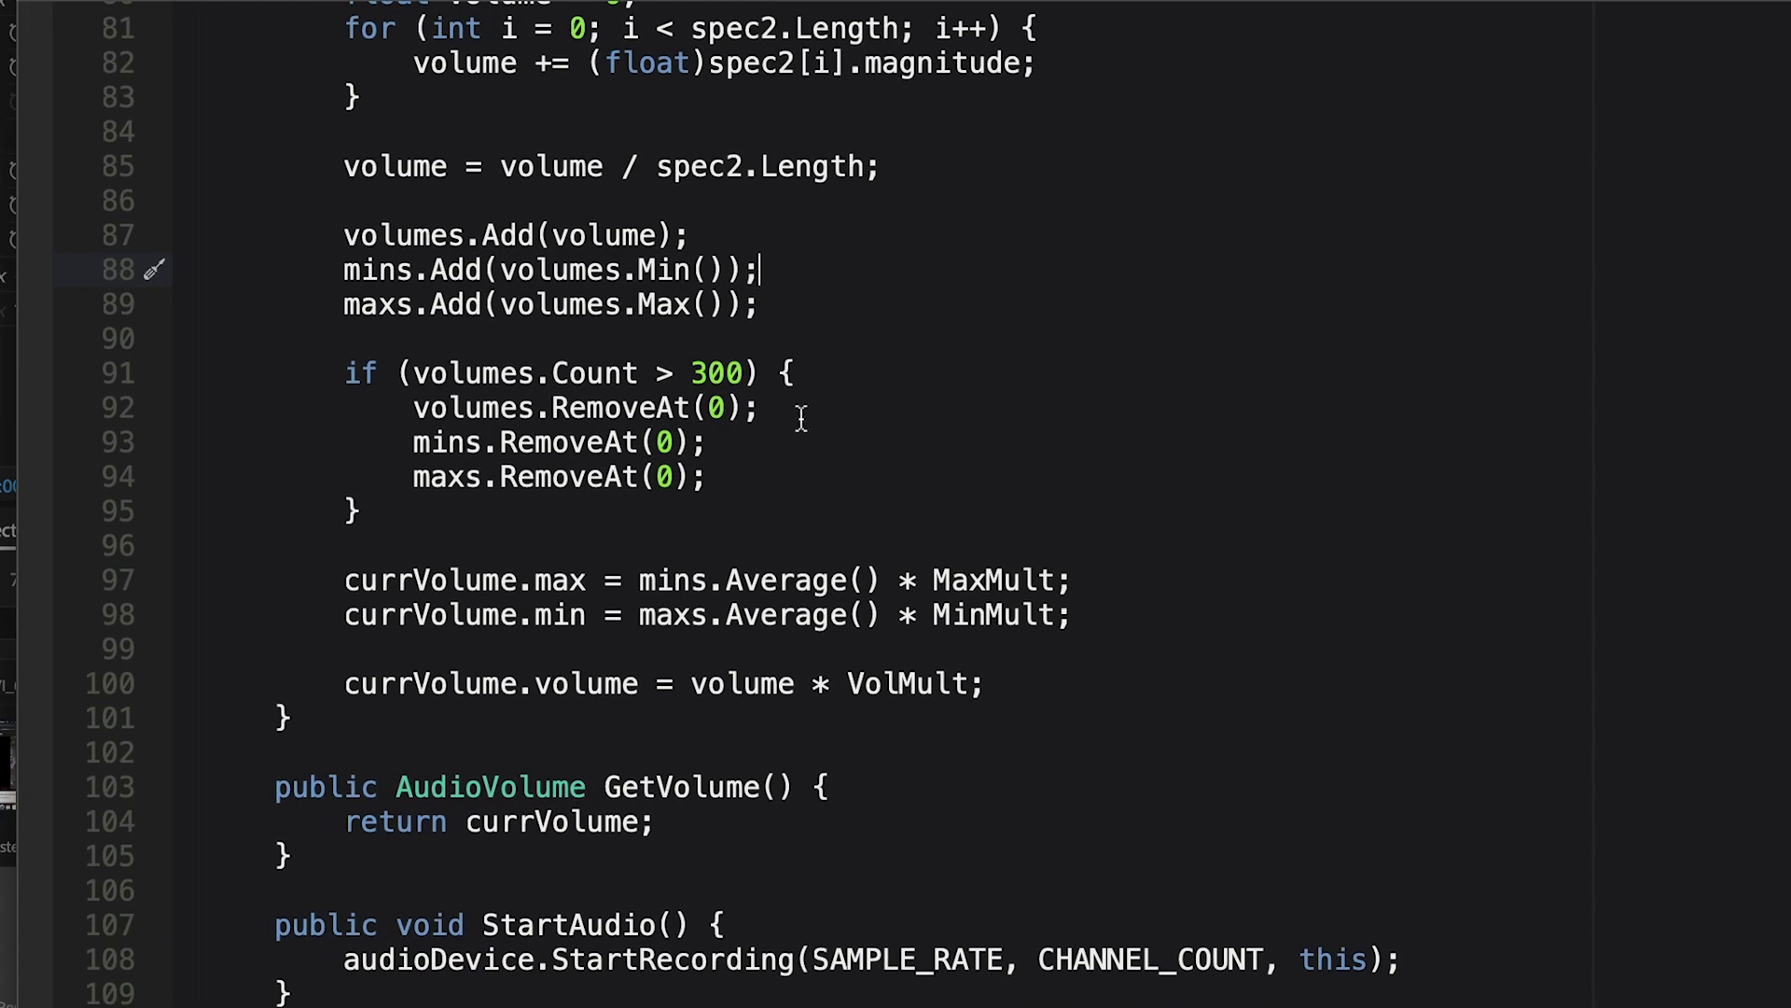
left_click(492, 797)
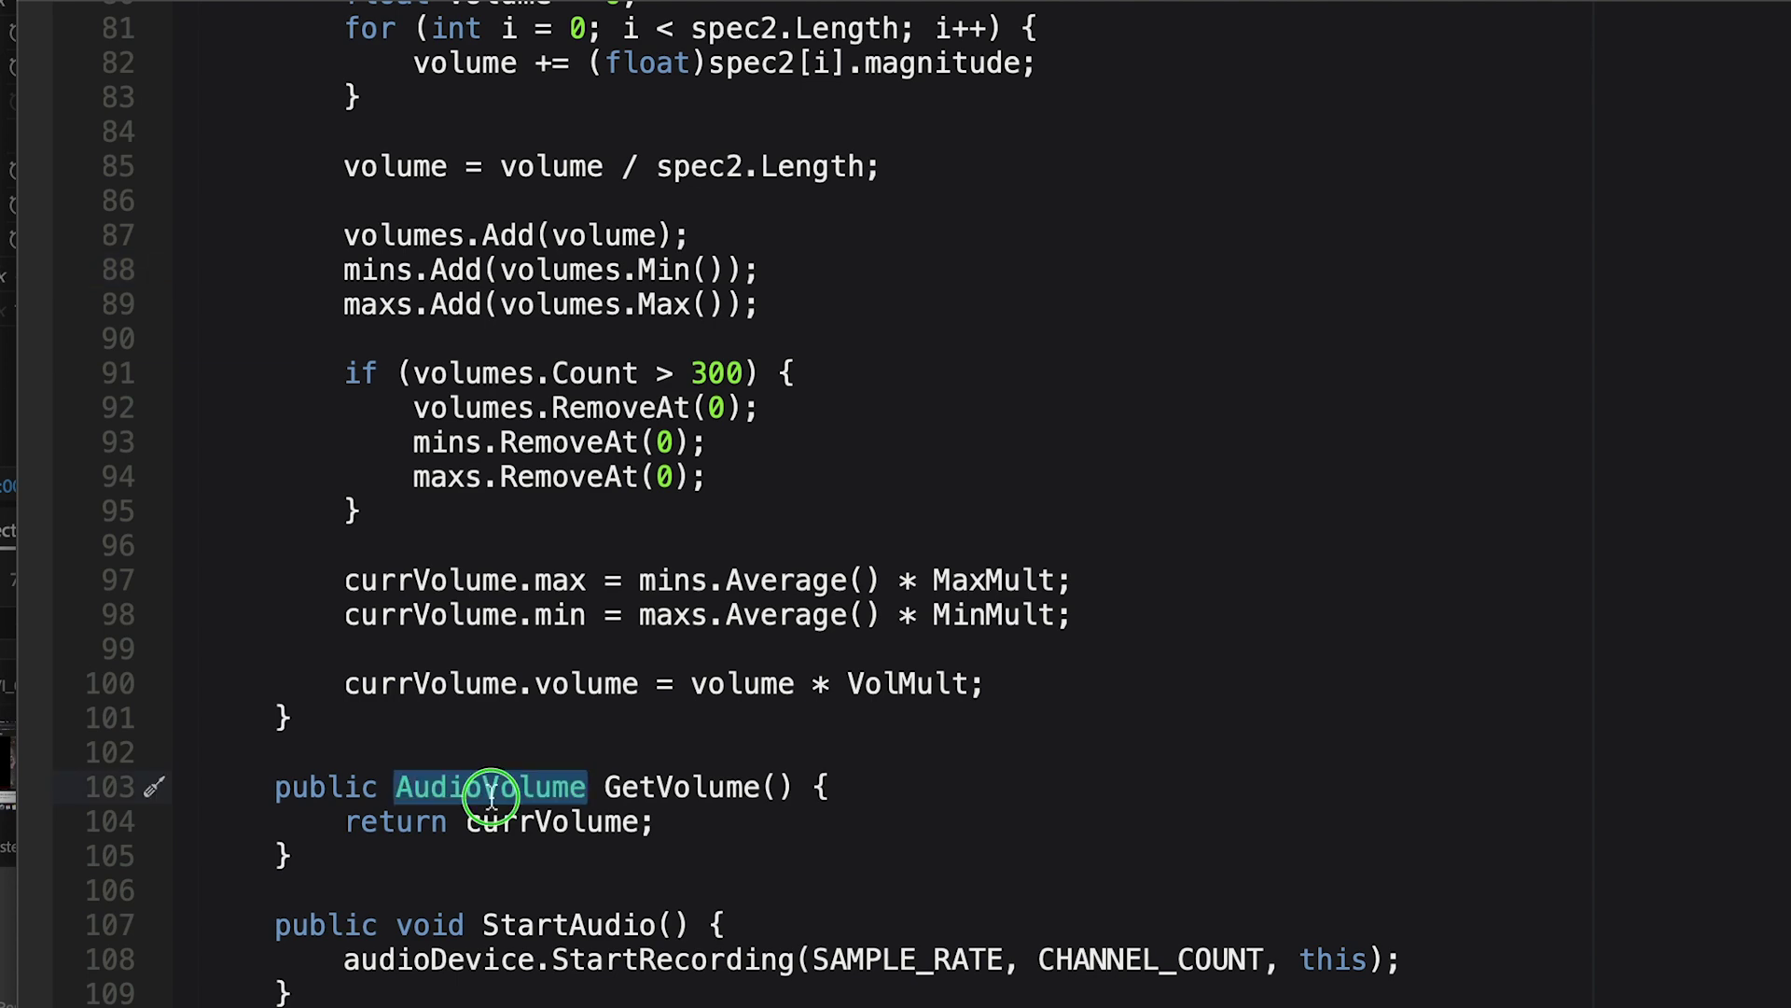
right_click(491, 797)
left_click(648, 578)
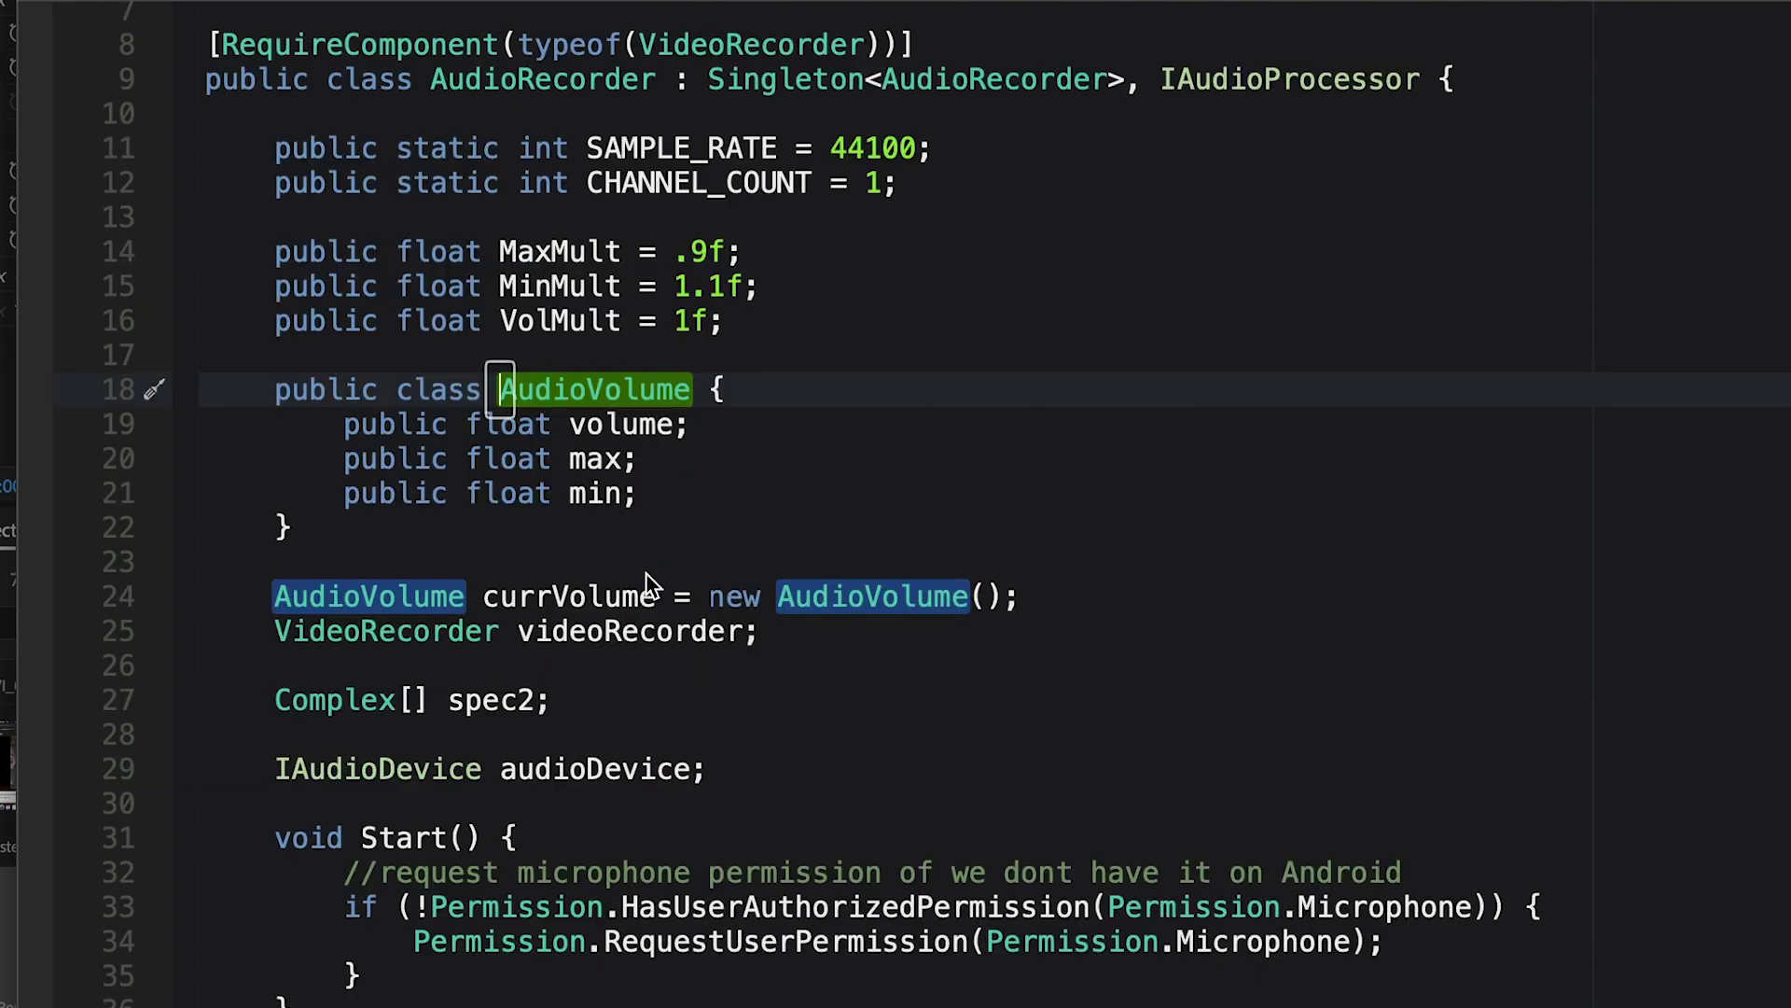
double_click(598, 494)
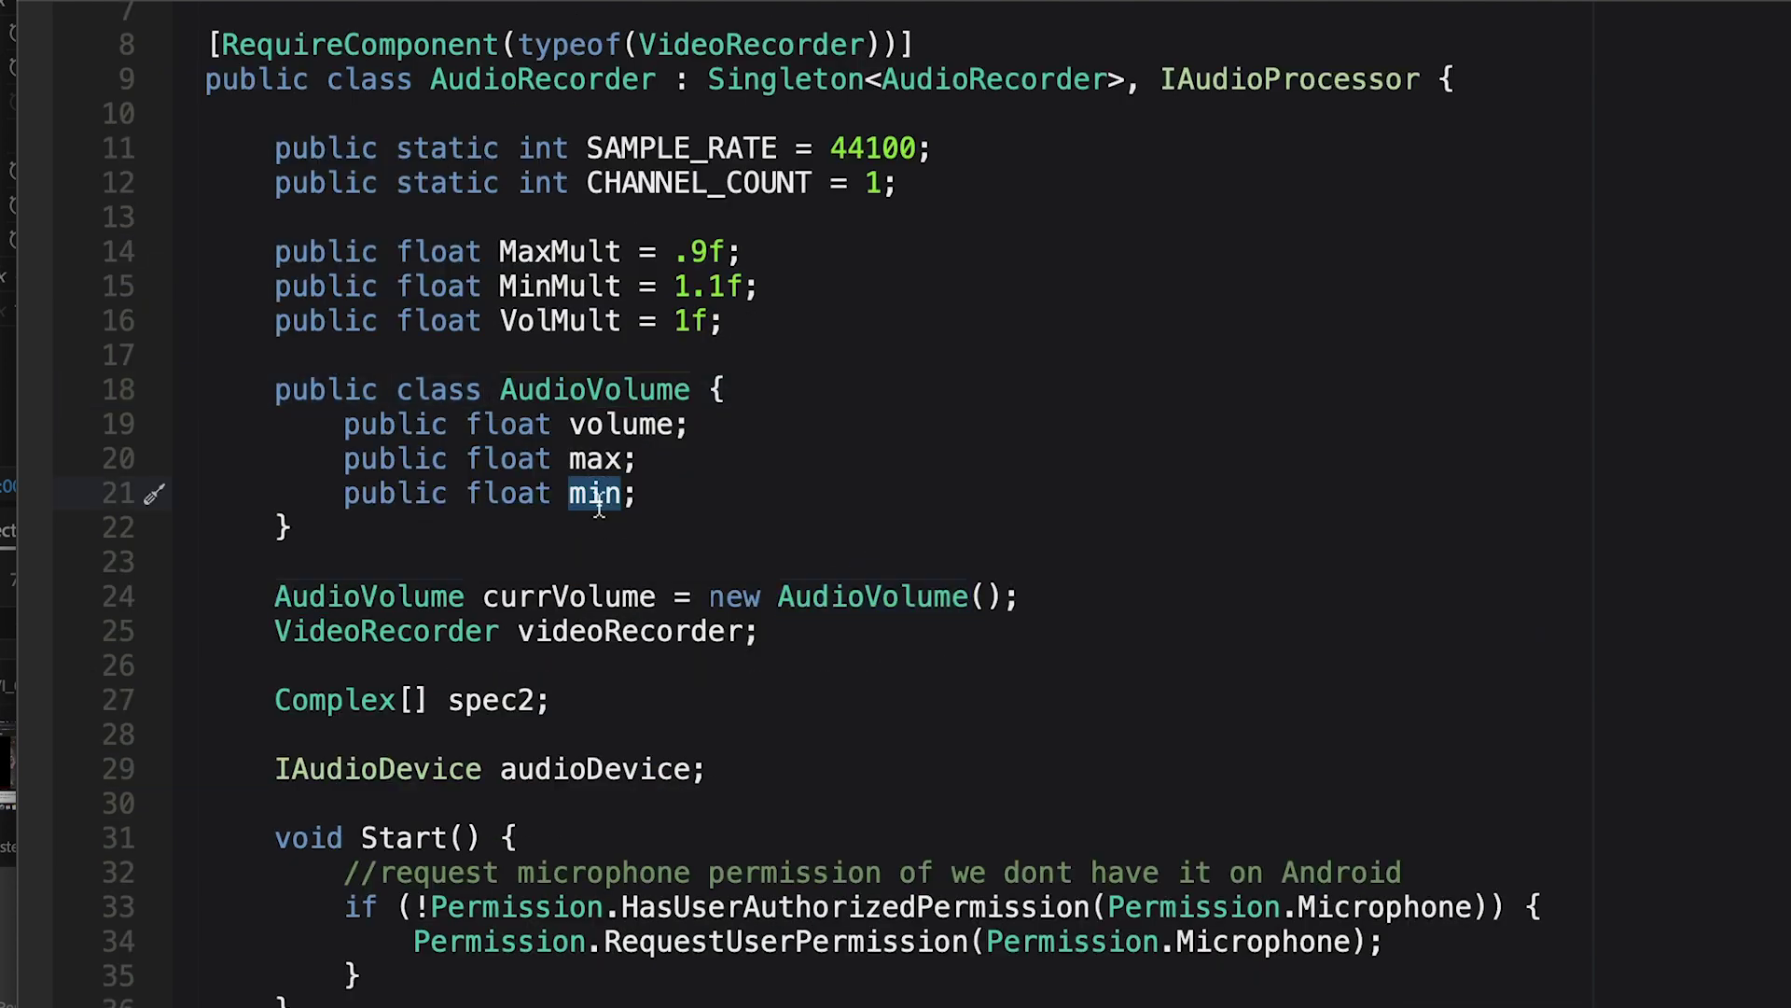
triple_click(600, 464)
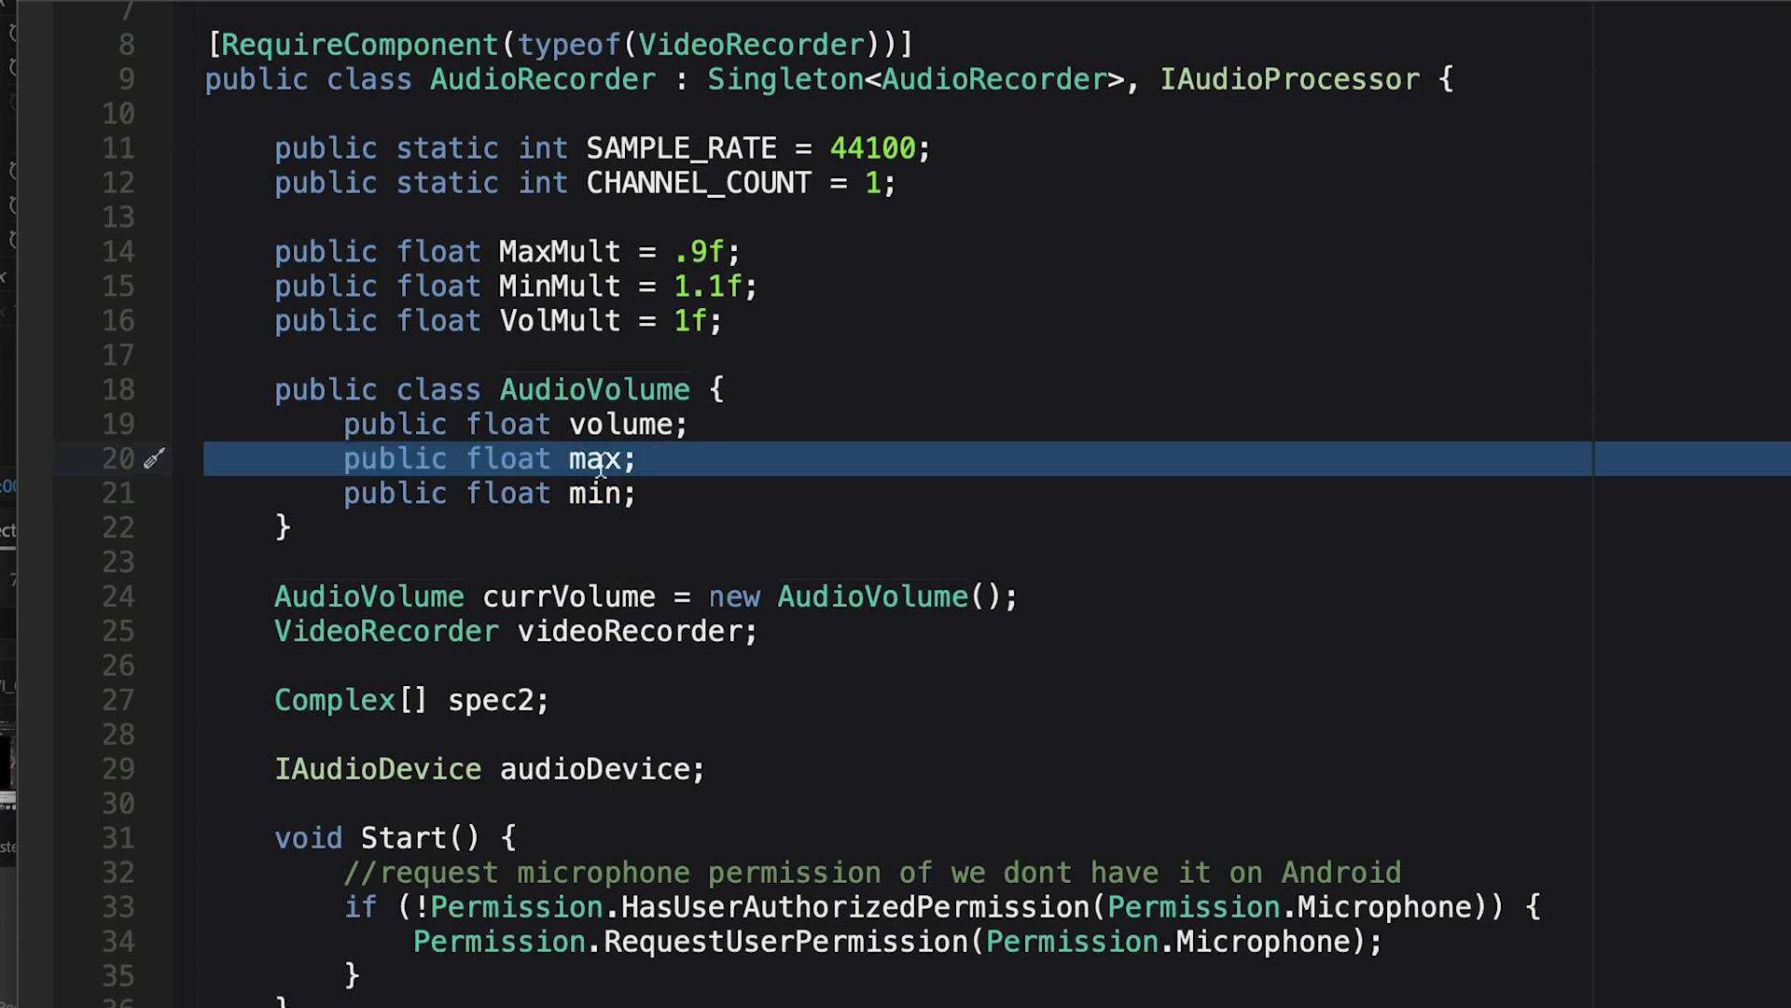
left_click(763, 495)
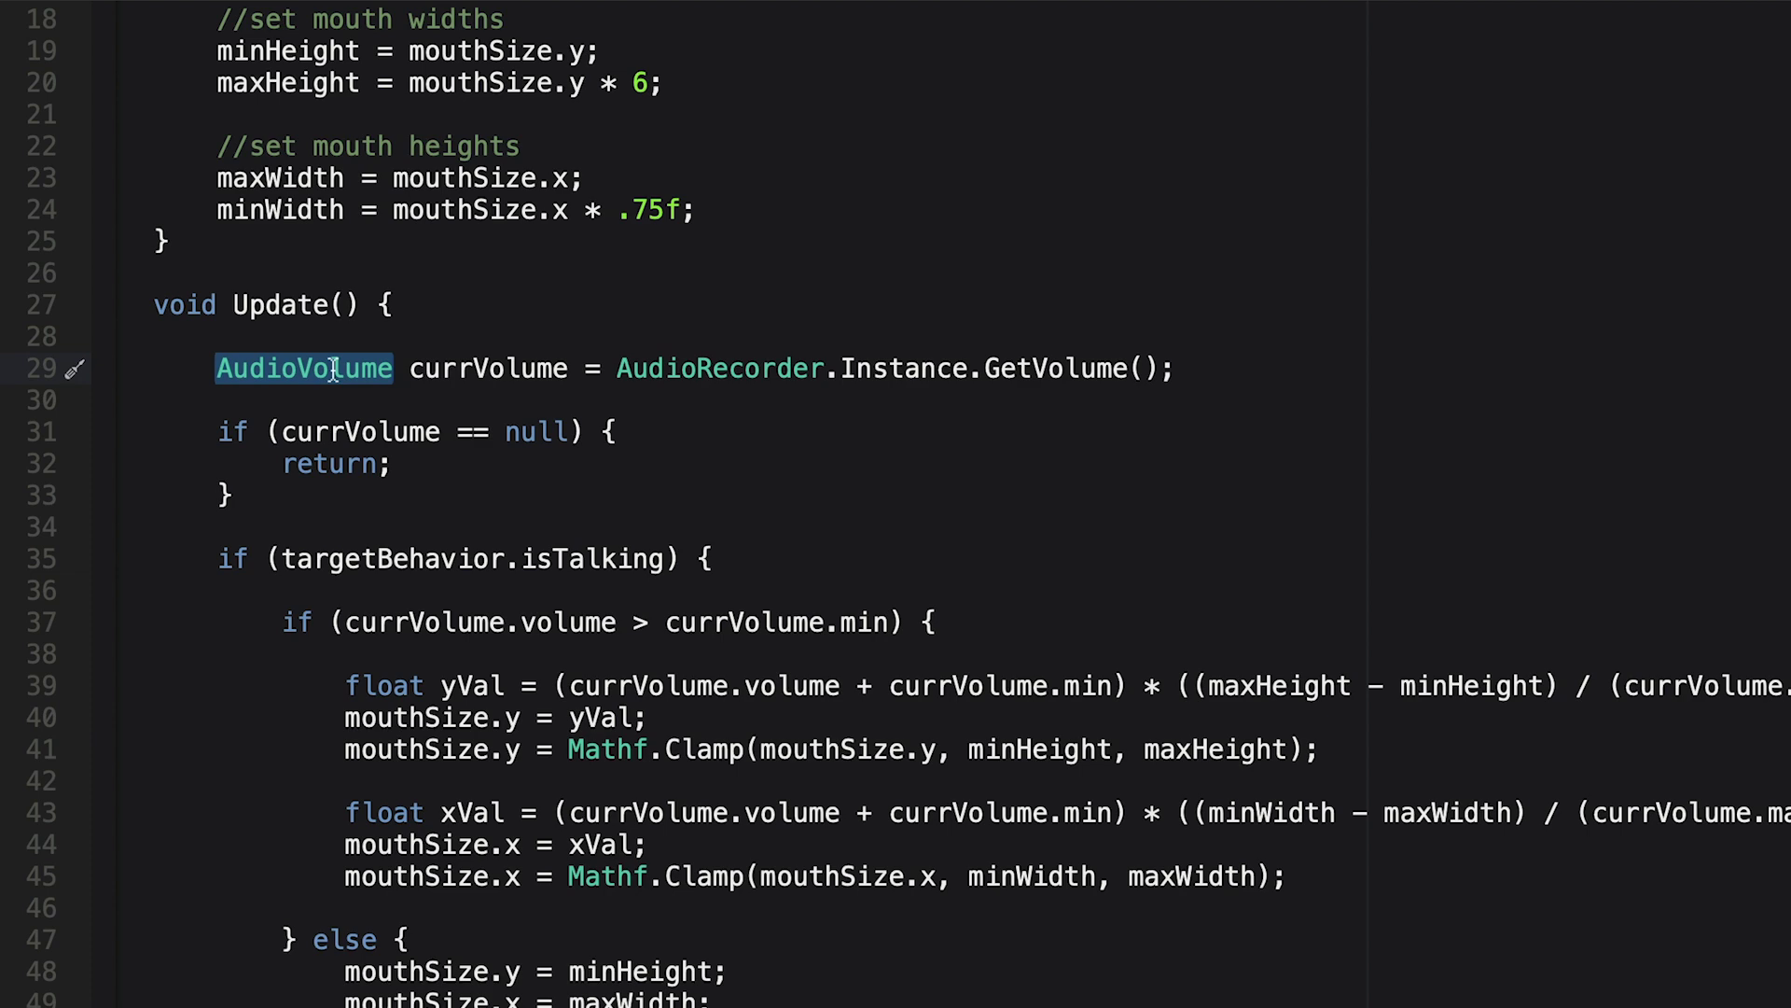
left_click(864, 545)
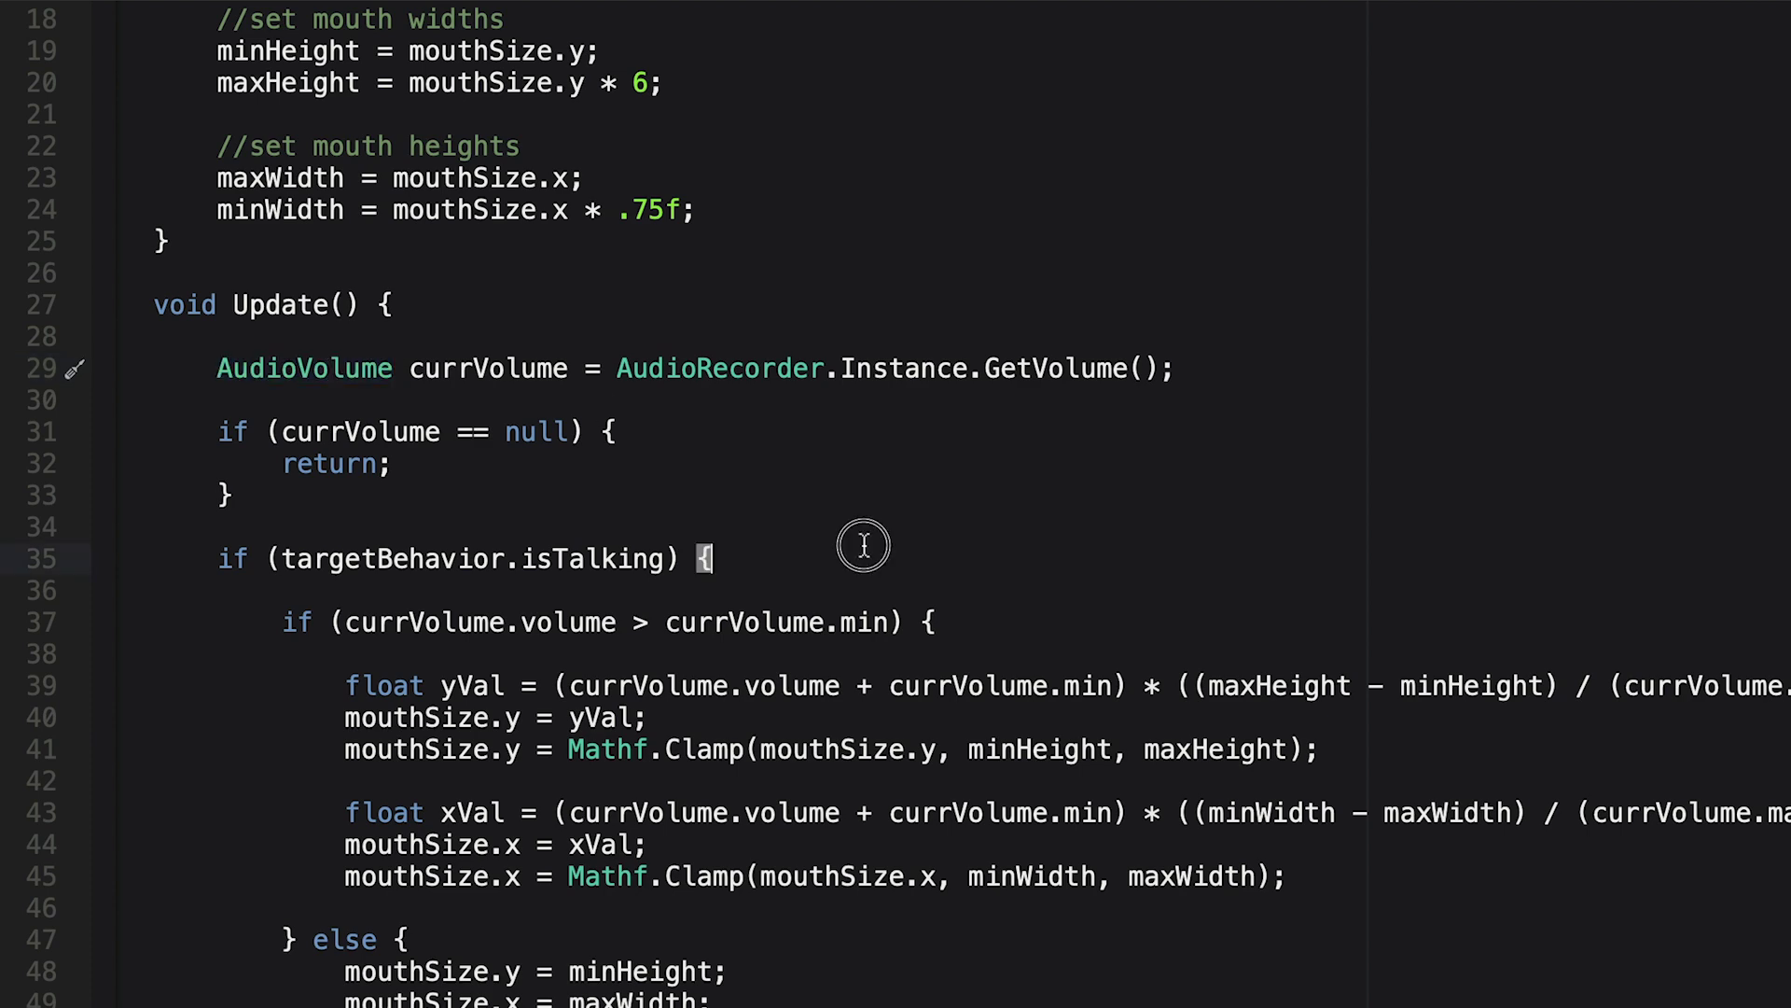
scroll(864, 545, "down", 4)
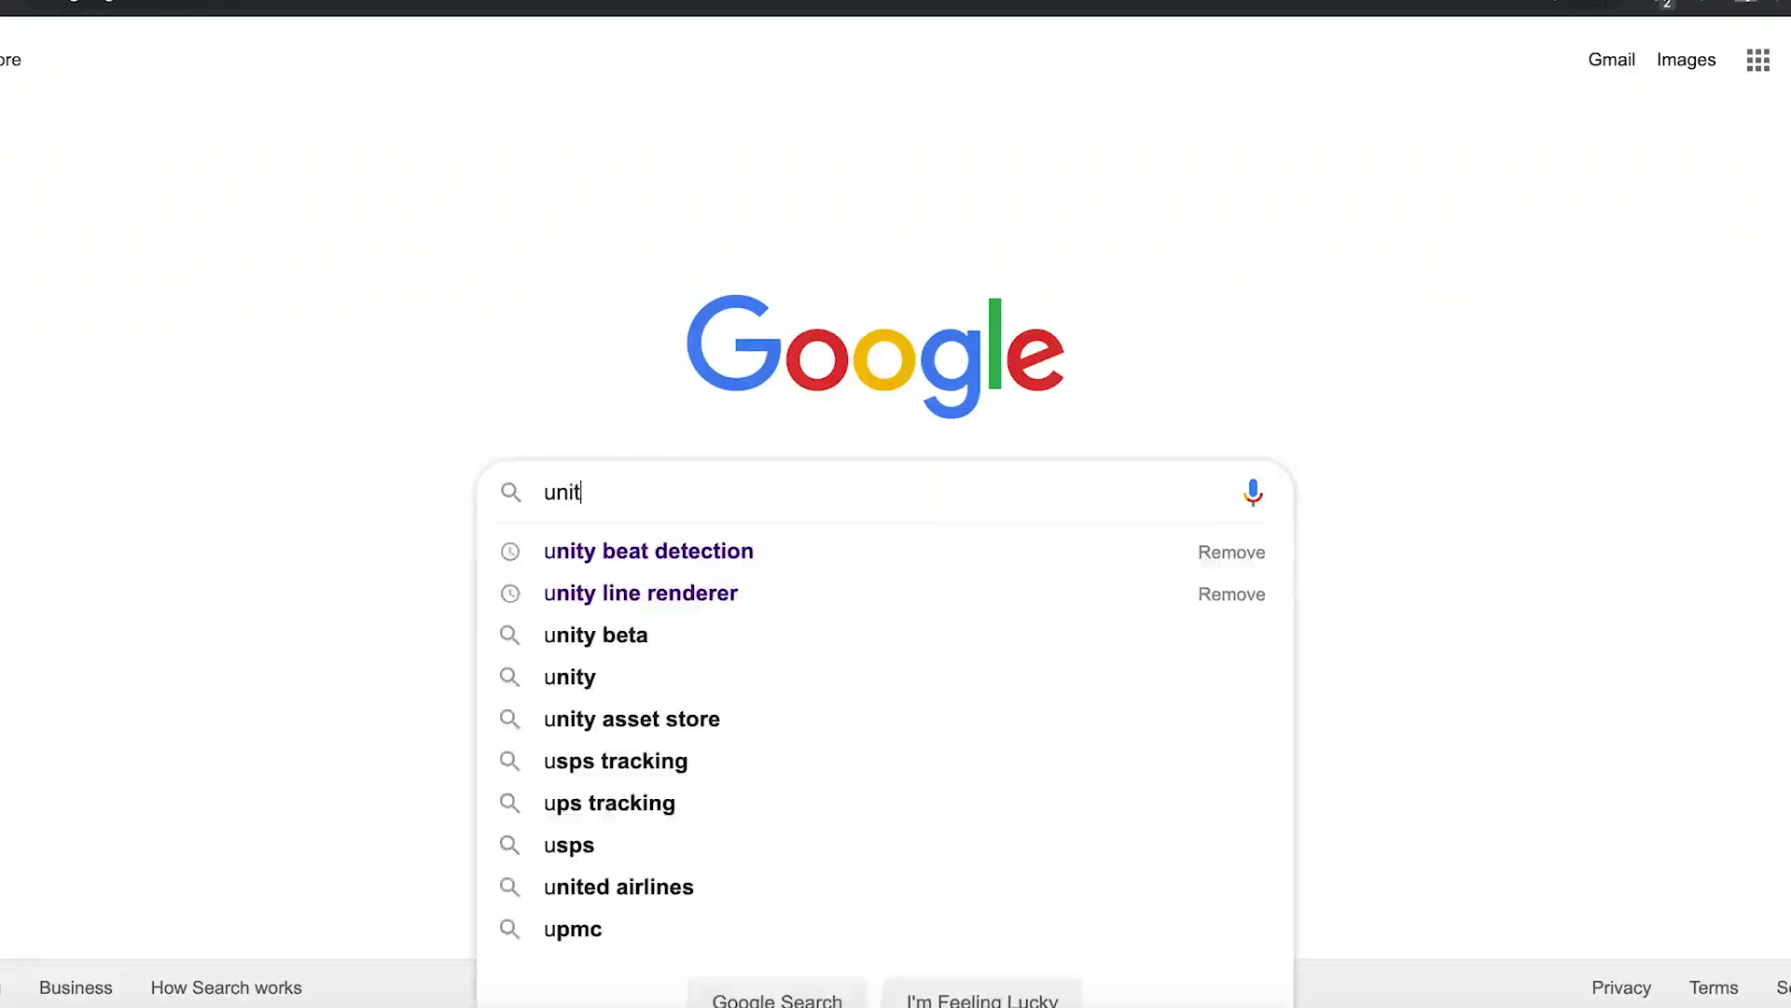
Search 'unity beat detection' and find GetSpectr in the GitHub repo's AudioProcessor.cs.
type("y beat detection")
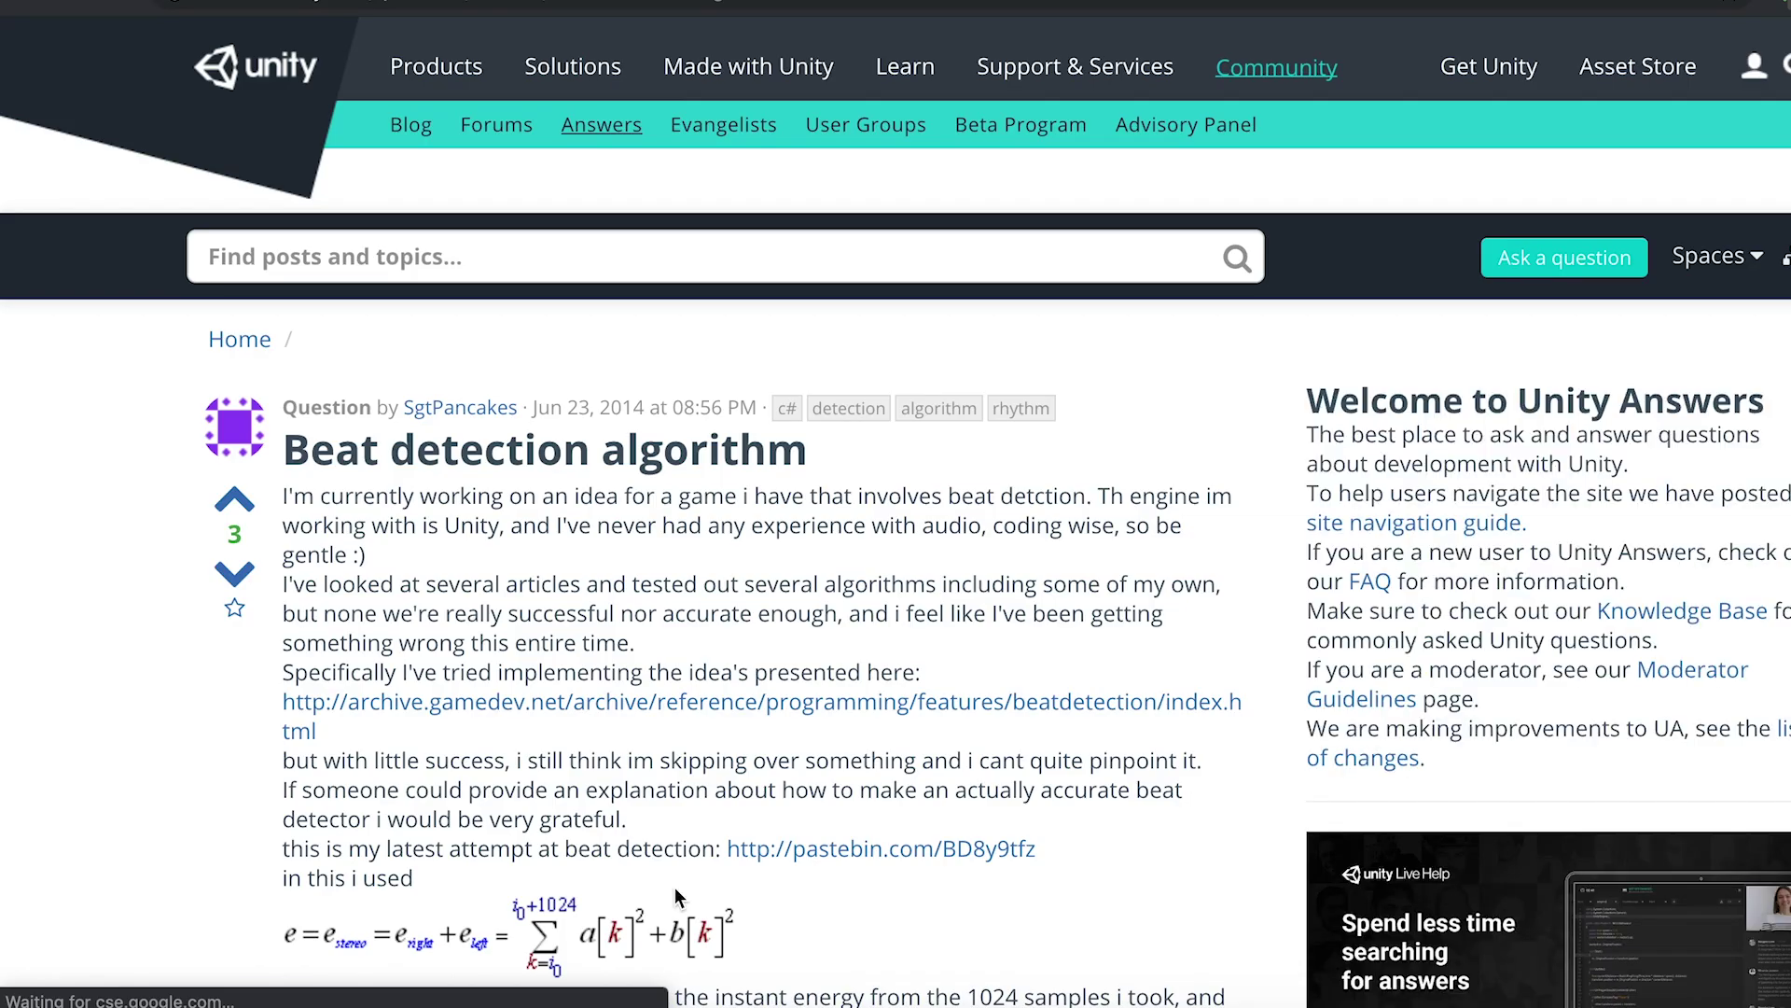
scroll(675, 887, "down", 8)
left_click(690, 507)
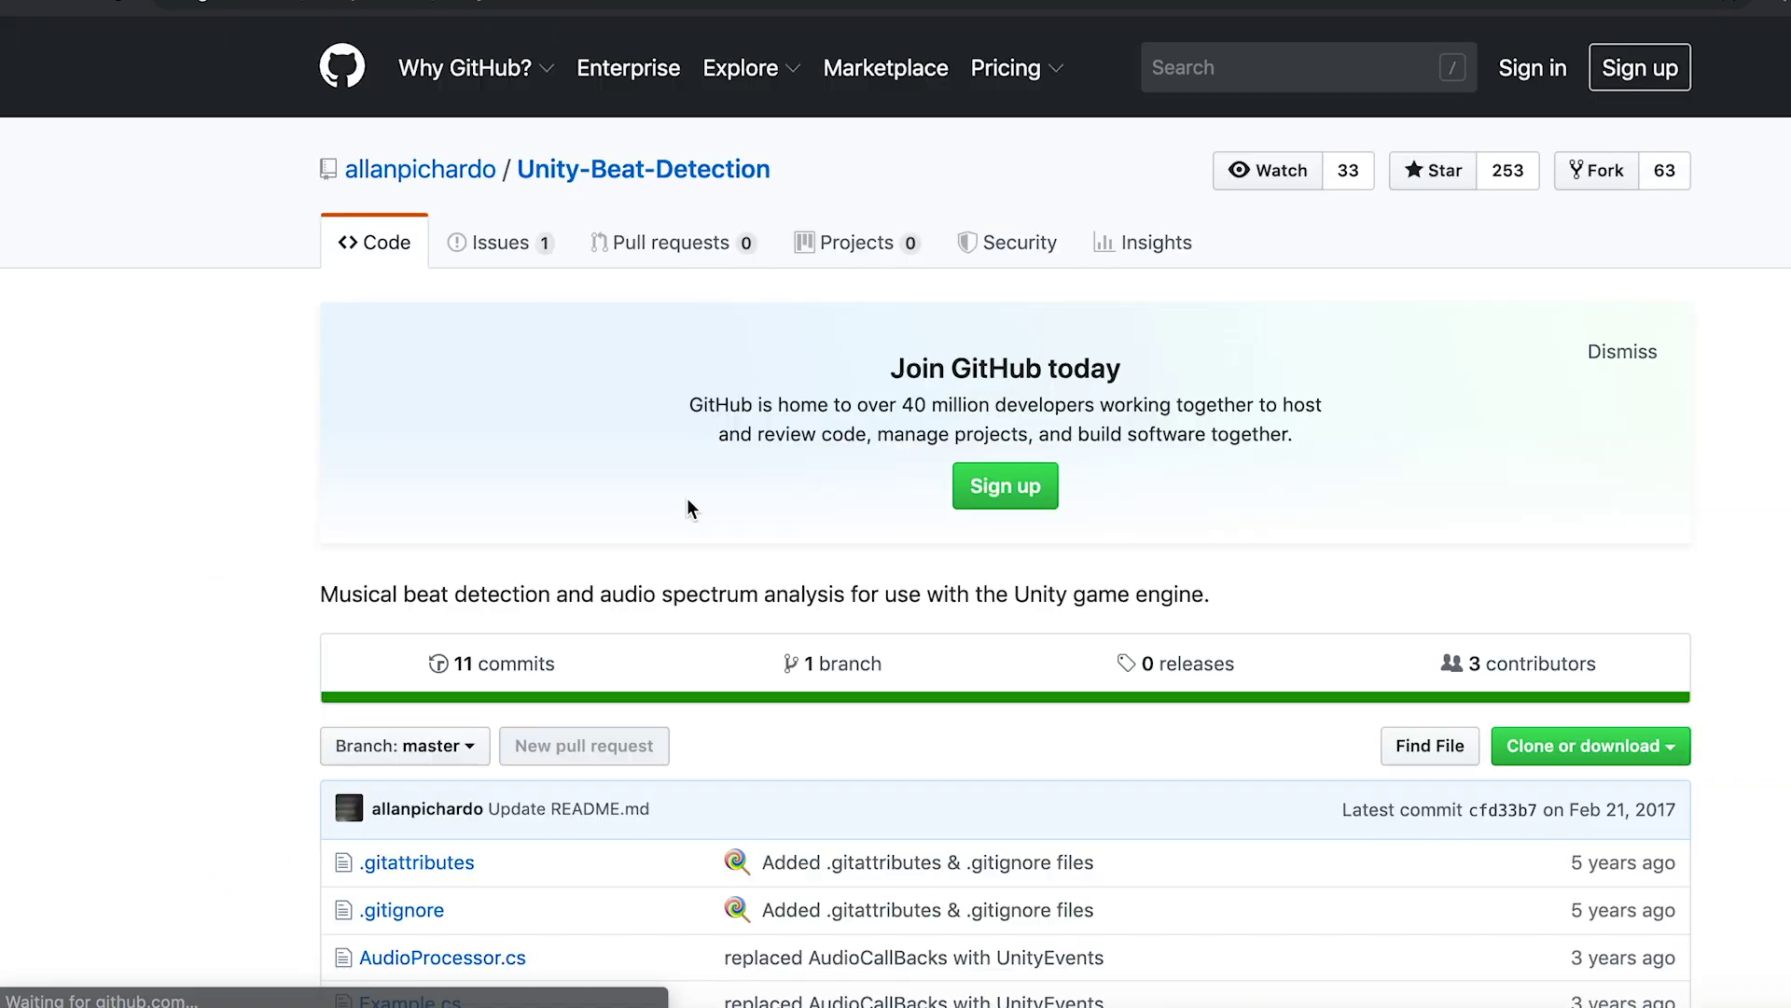
scroll(972, 712, "down", 5)
left_click(431, 480)
key("ctrl+f")
type("GetSpectr")
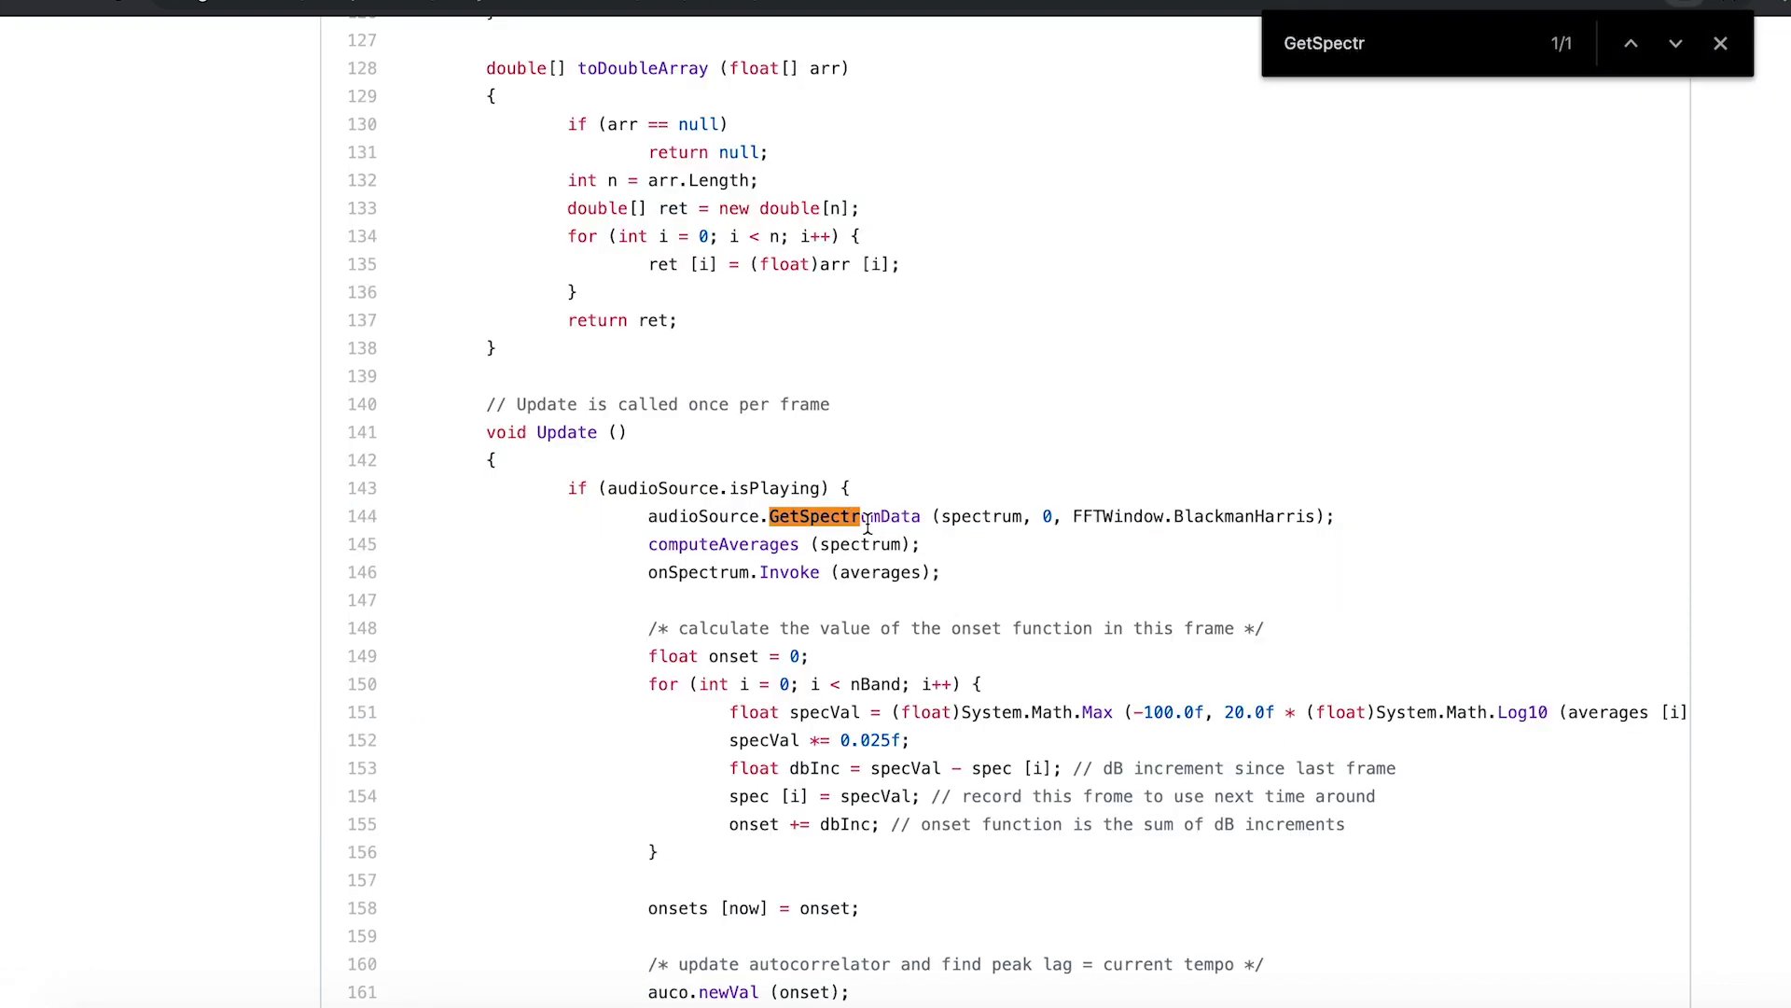
left_click(1722, 44)
key("alt+Left")
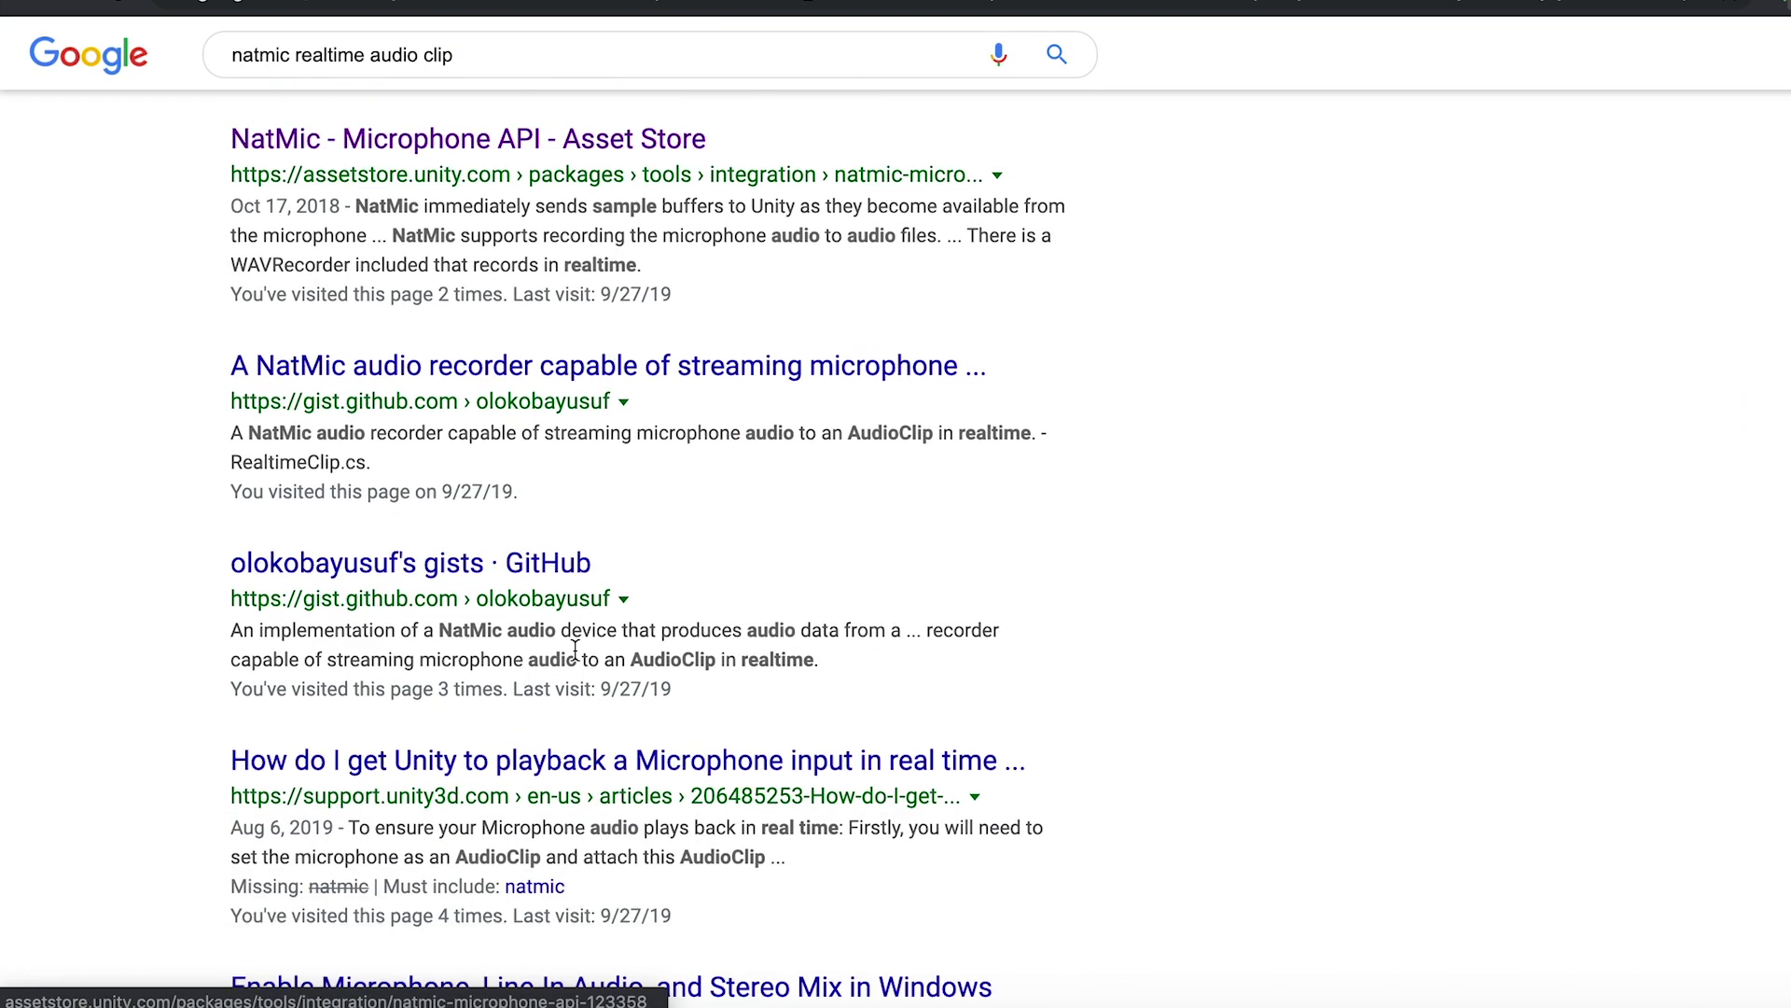
Read through the NatMic RealtimeClip.cs gist code.
scroll(1094, 636, "down", 15)
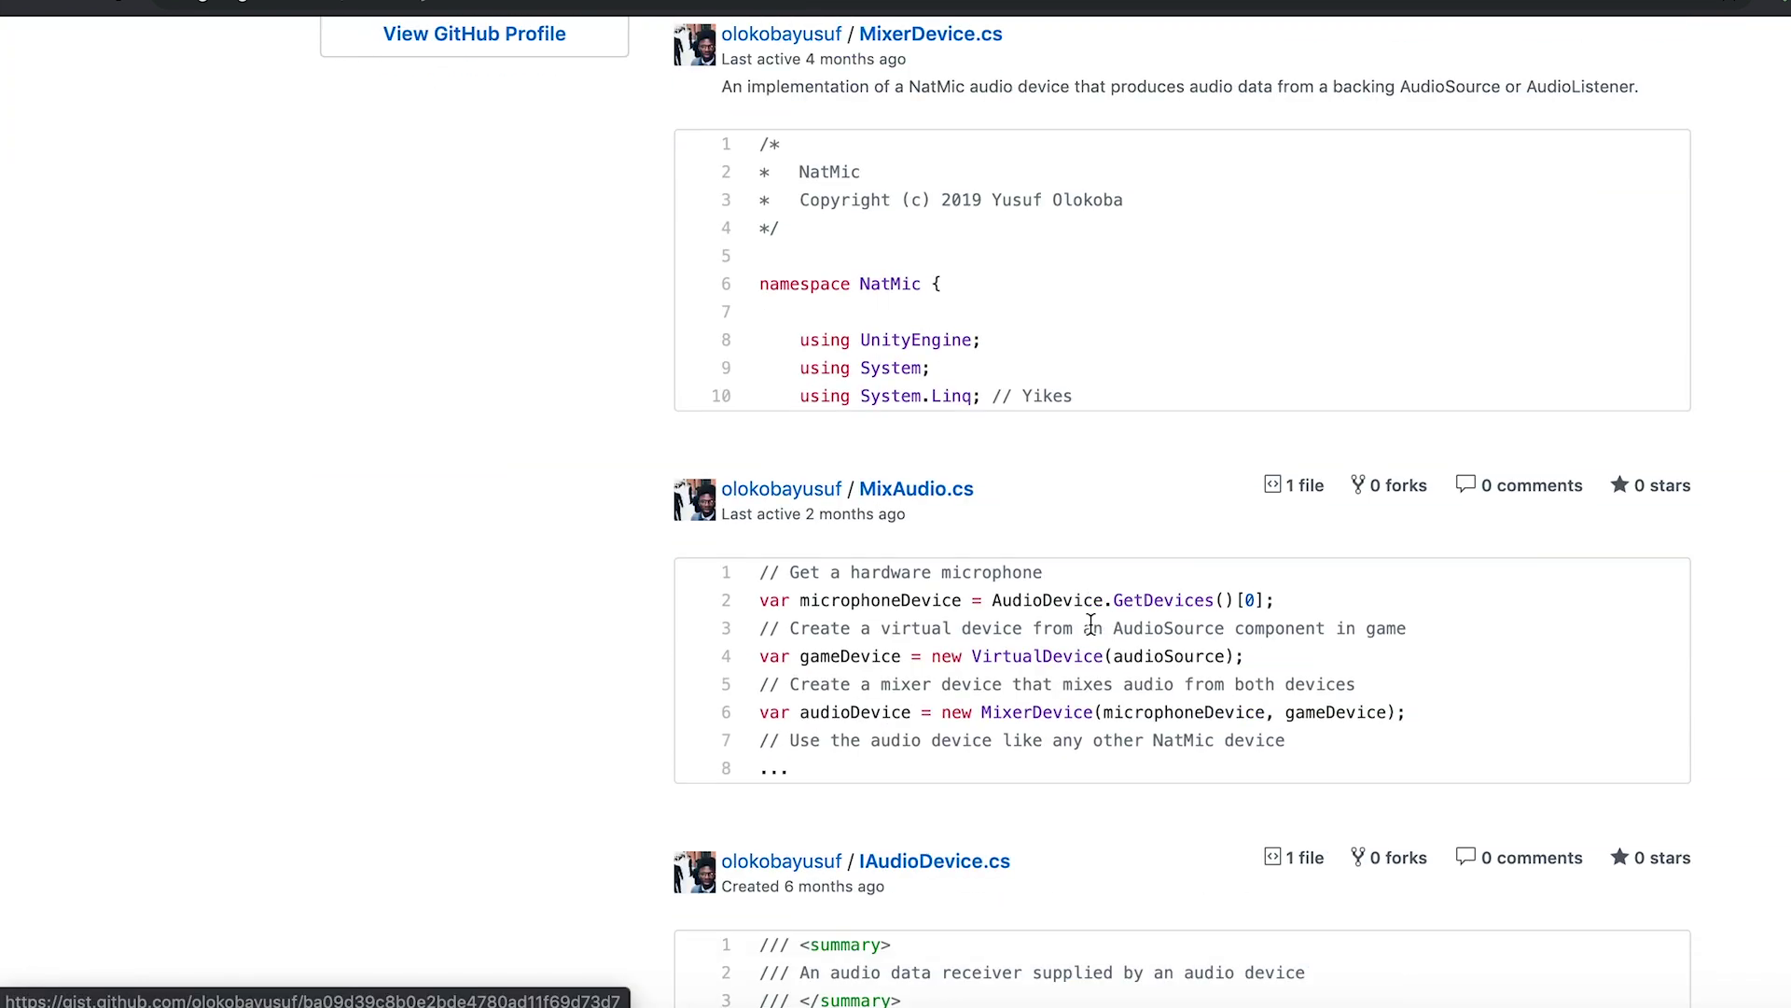
scroll(1094, 636, "down", 4)
left_click(871, 389)
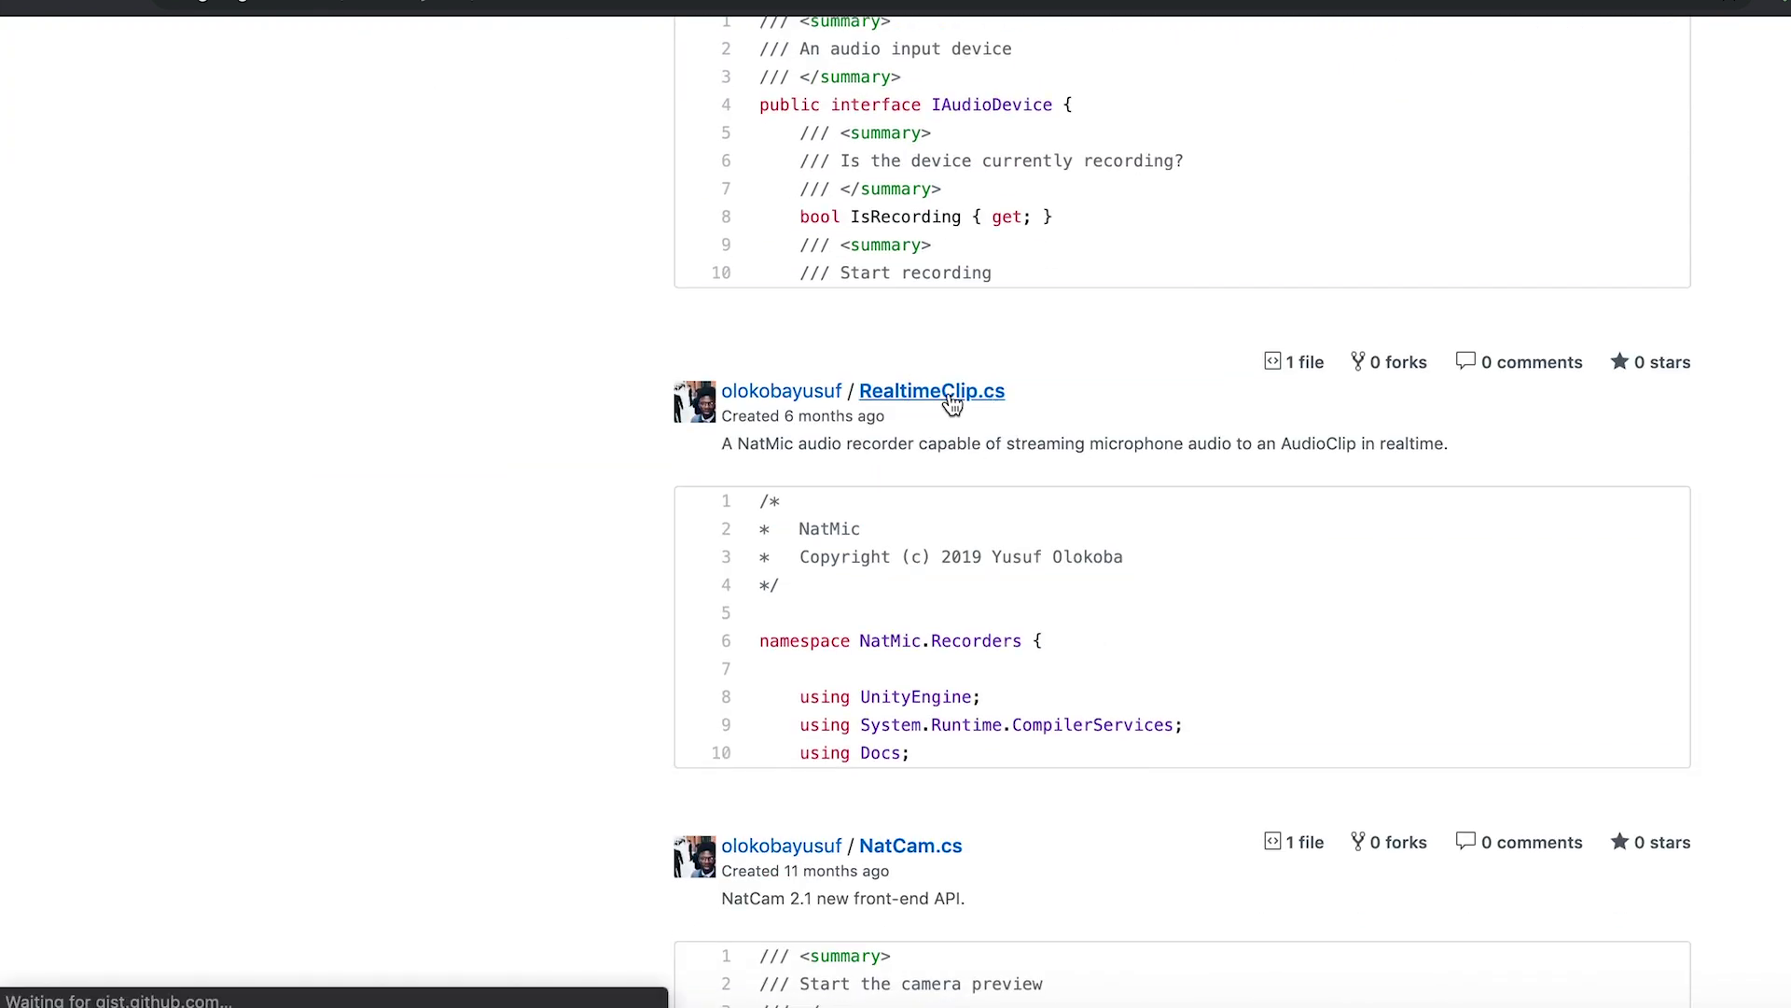
scroll(1116, 620, "down", 5)
left_click_drag(479, 617, 1696, 737)
left_click(1696, 737)
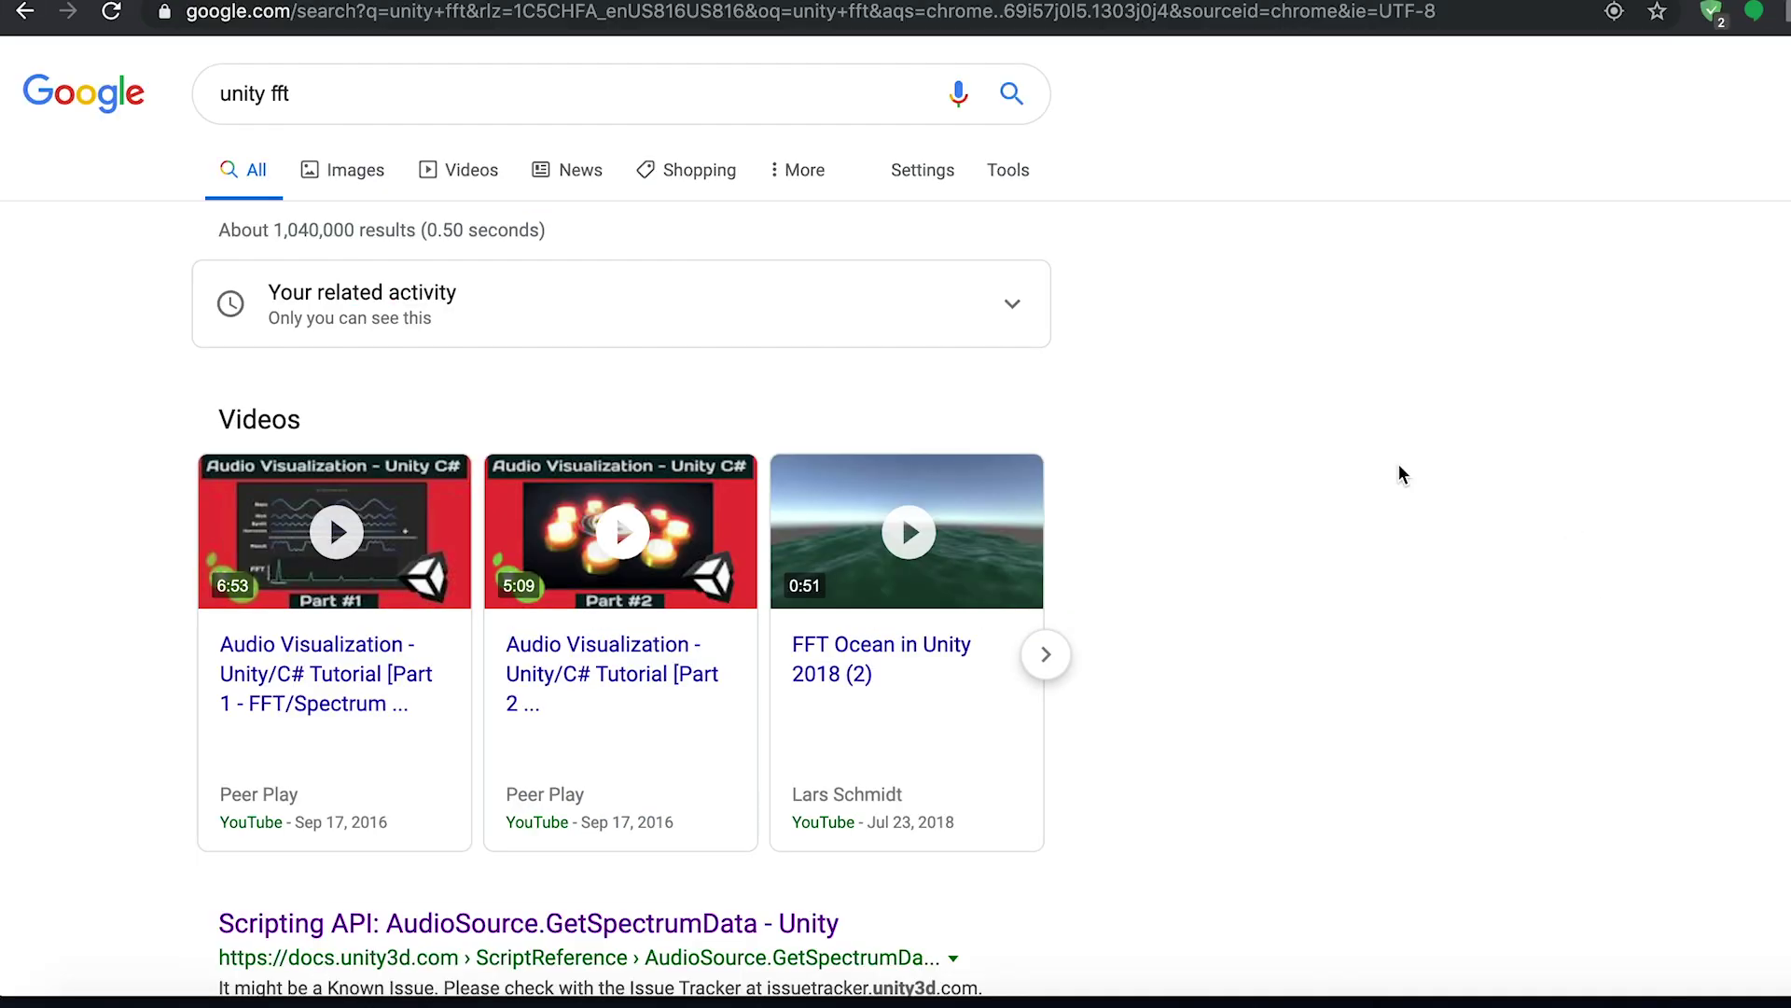
scroll(1398, 463, "down", 5)
Open the FFT in Unity answers page and follow its Pastebin FFT code link.
left_click(524, 599)
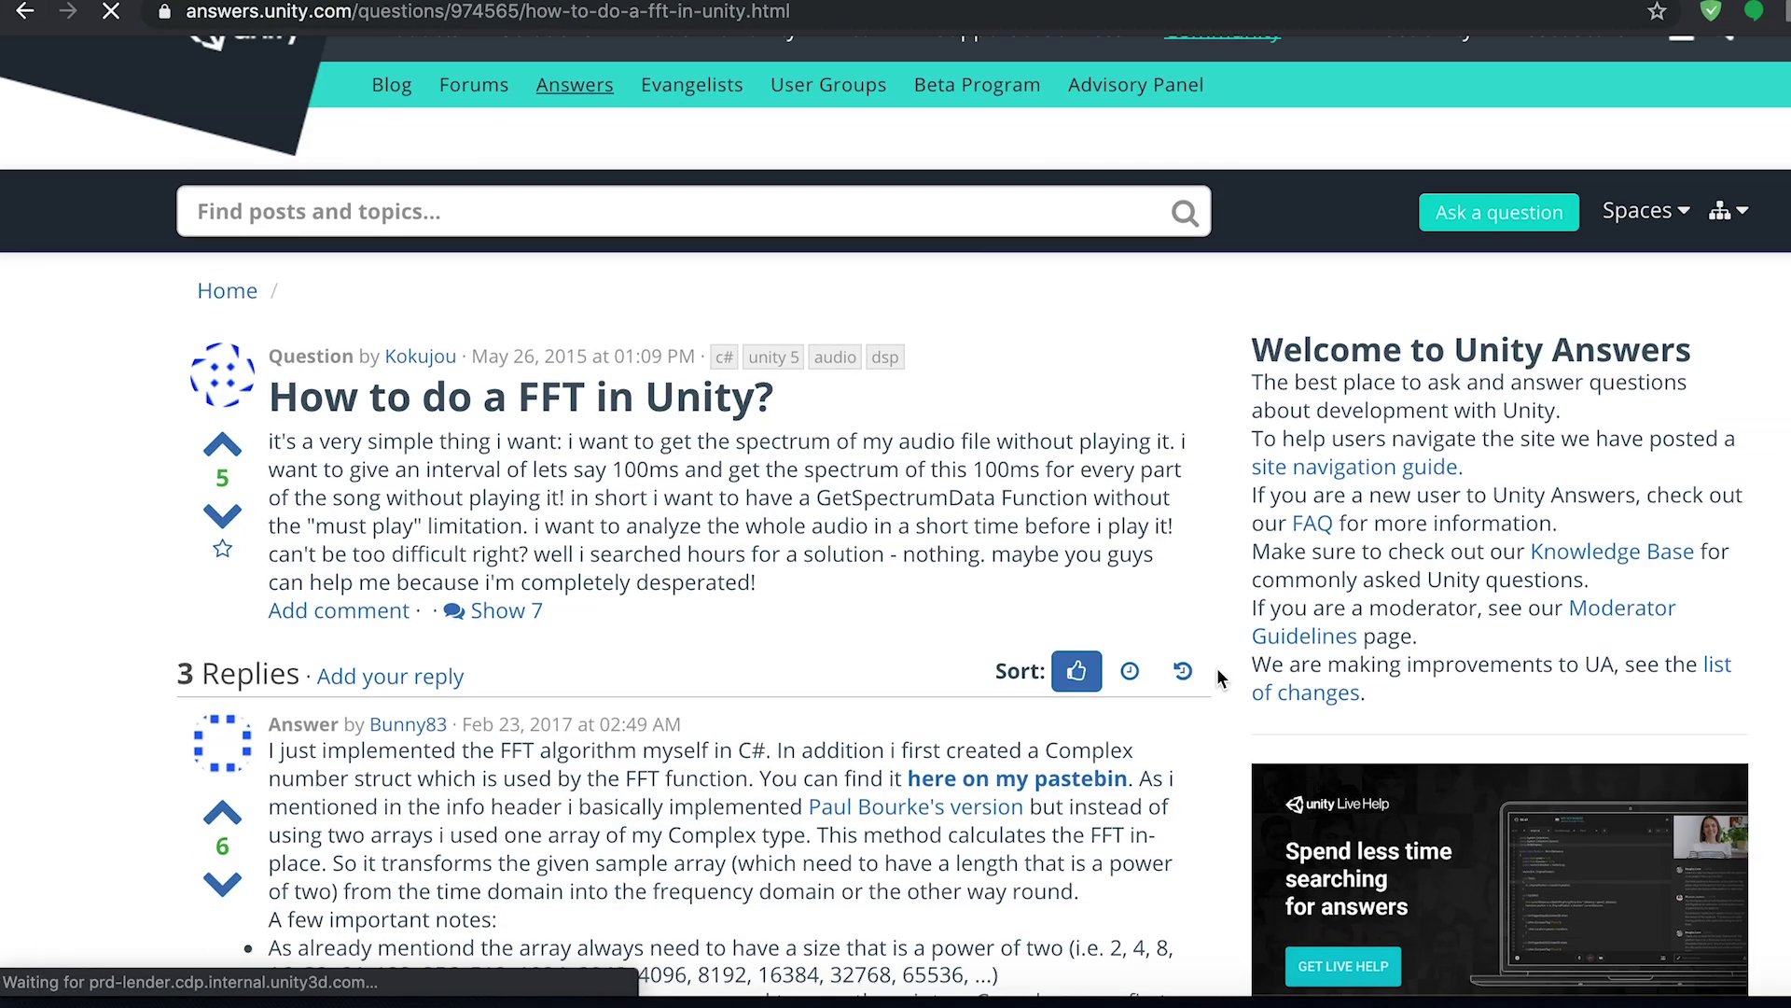
scroll(1217, 668, "down", 2)
left_click(1054, 679)
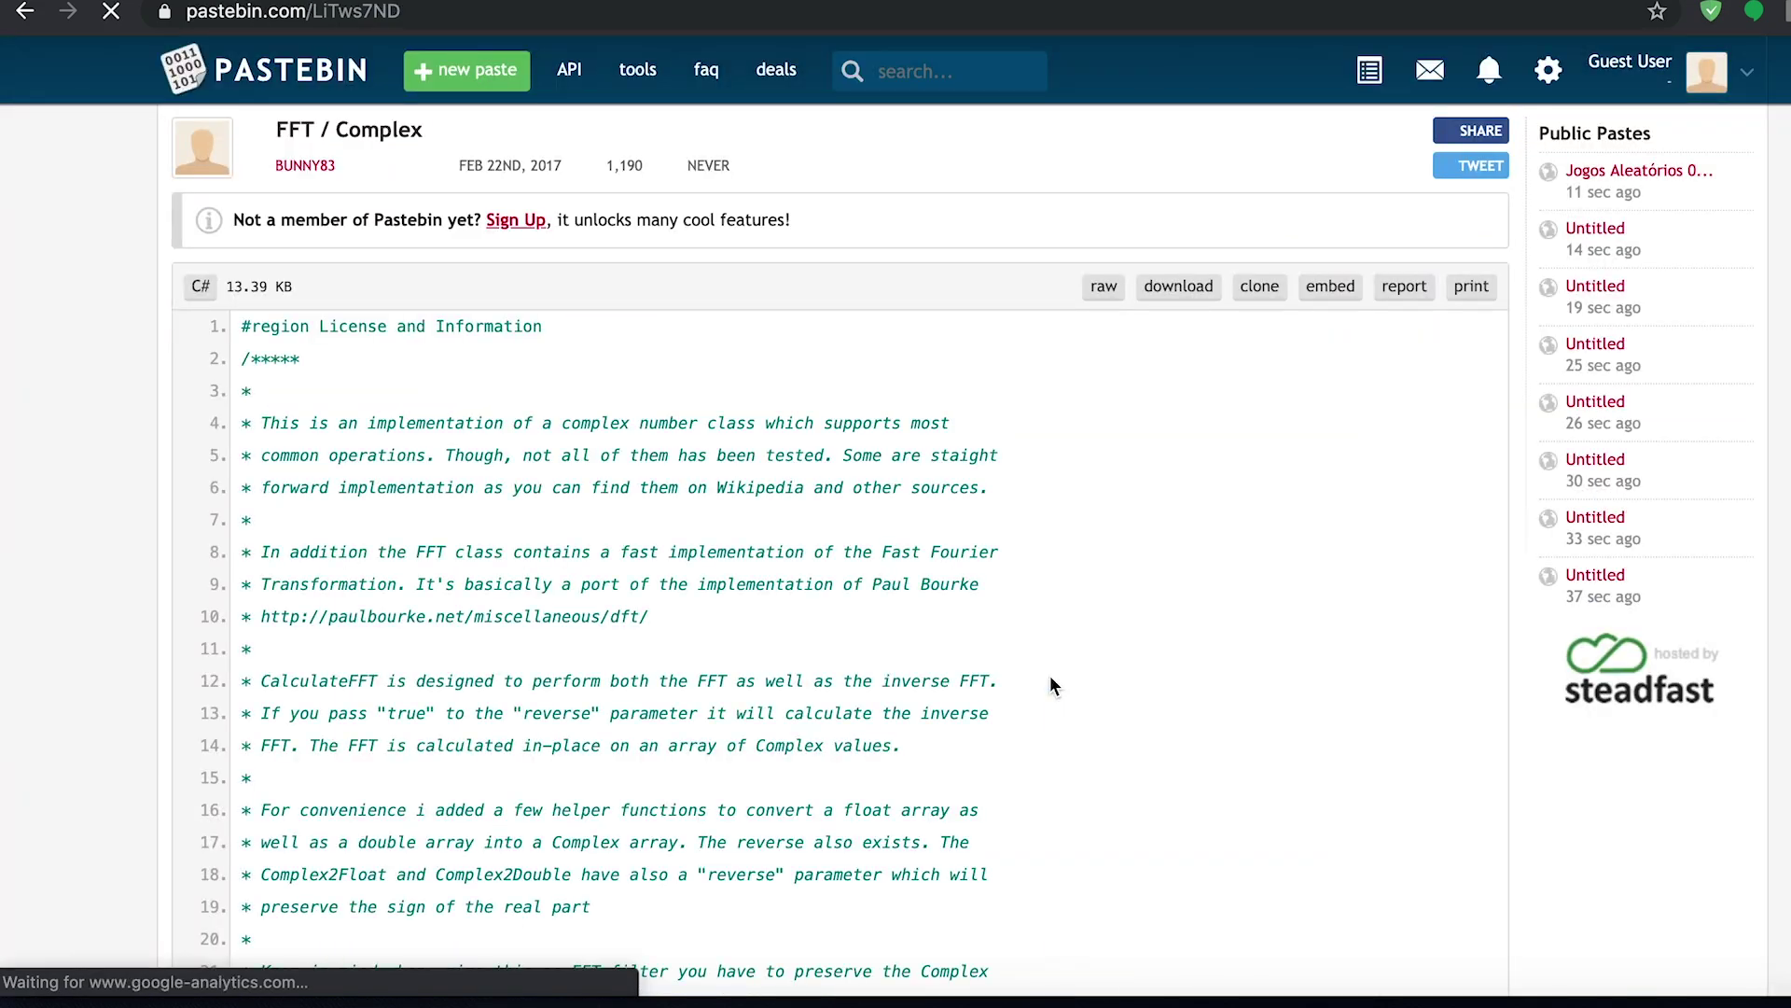
scroll(1114, 746, "down", 10)
scroll(1114, 746, "down", 15)
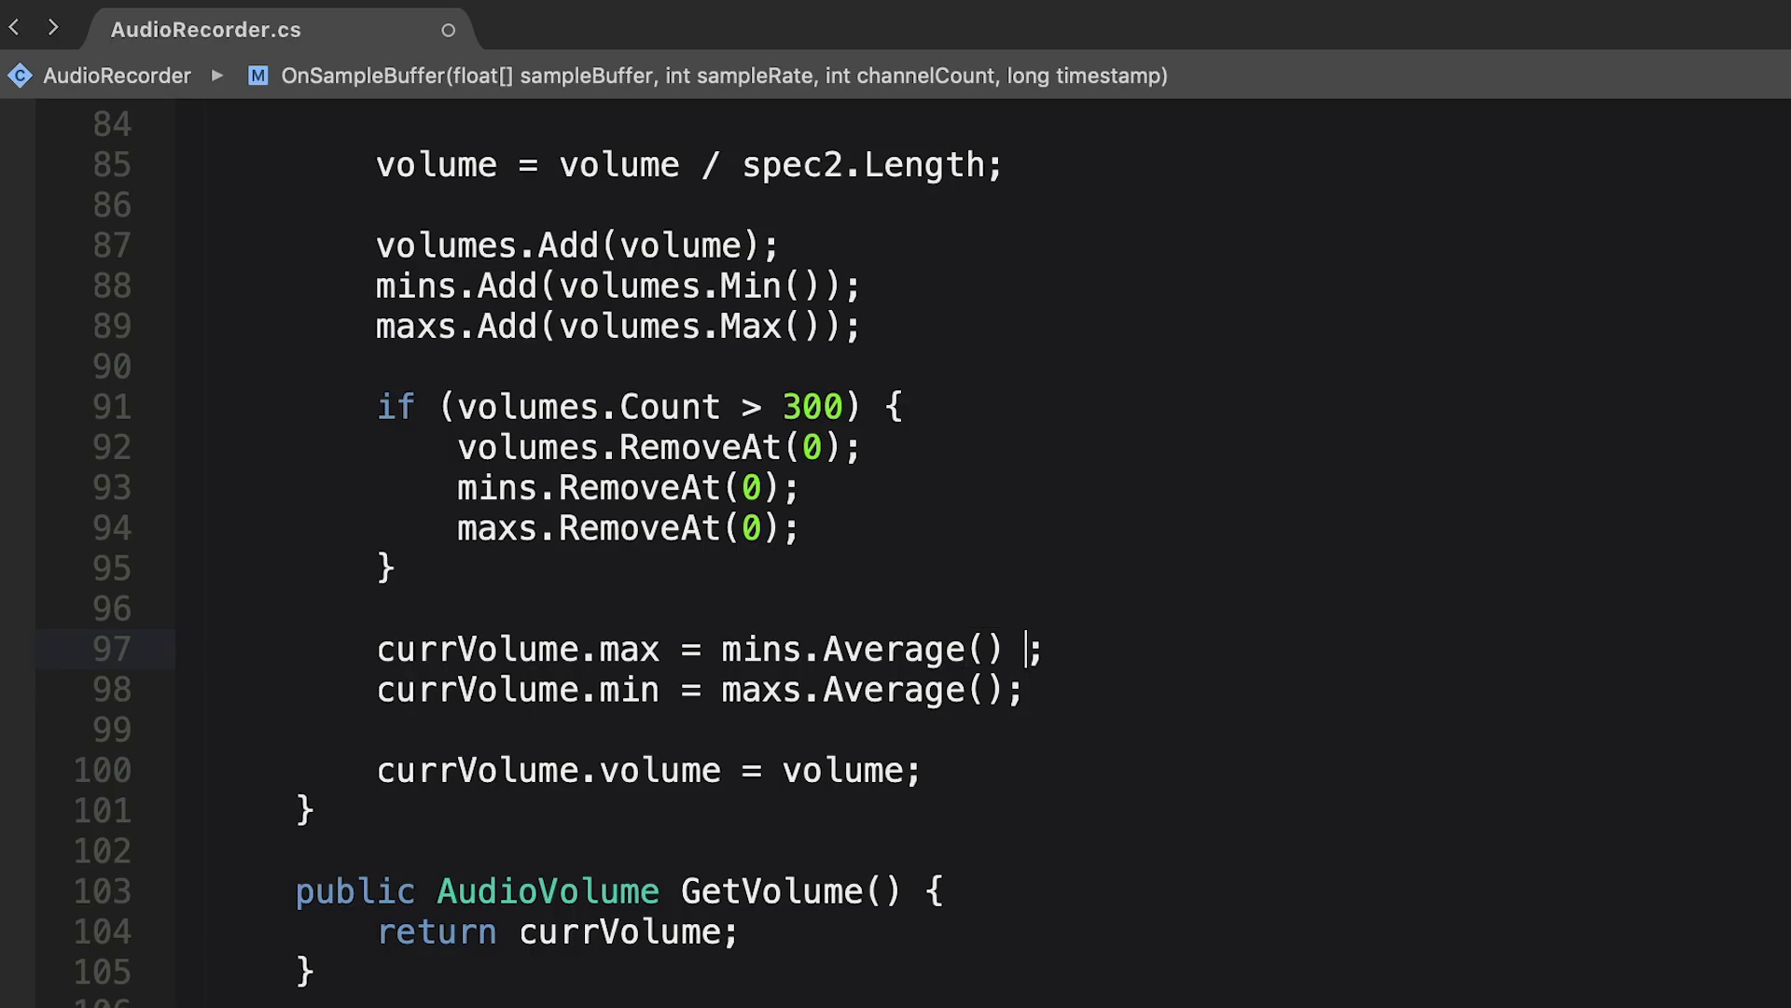
Multiply the volume line by MaxMult, MinMult and vol, then raise Min Mult from 1.1 to 1.34.
type("* MaxMult* MinMult")
left_click(907, 769)
type("*vol")
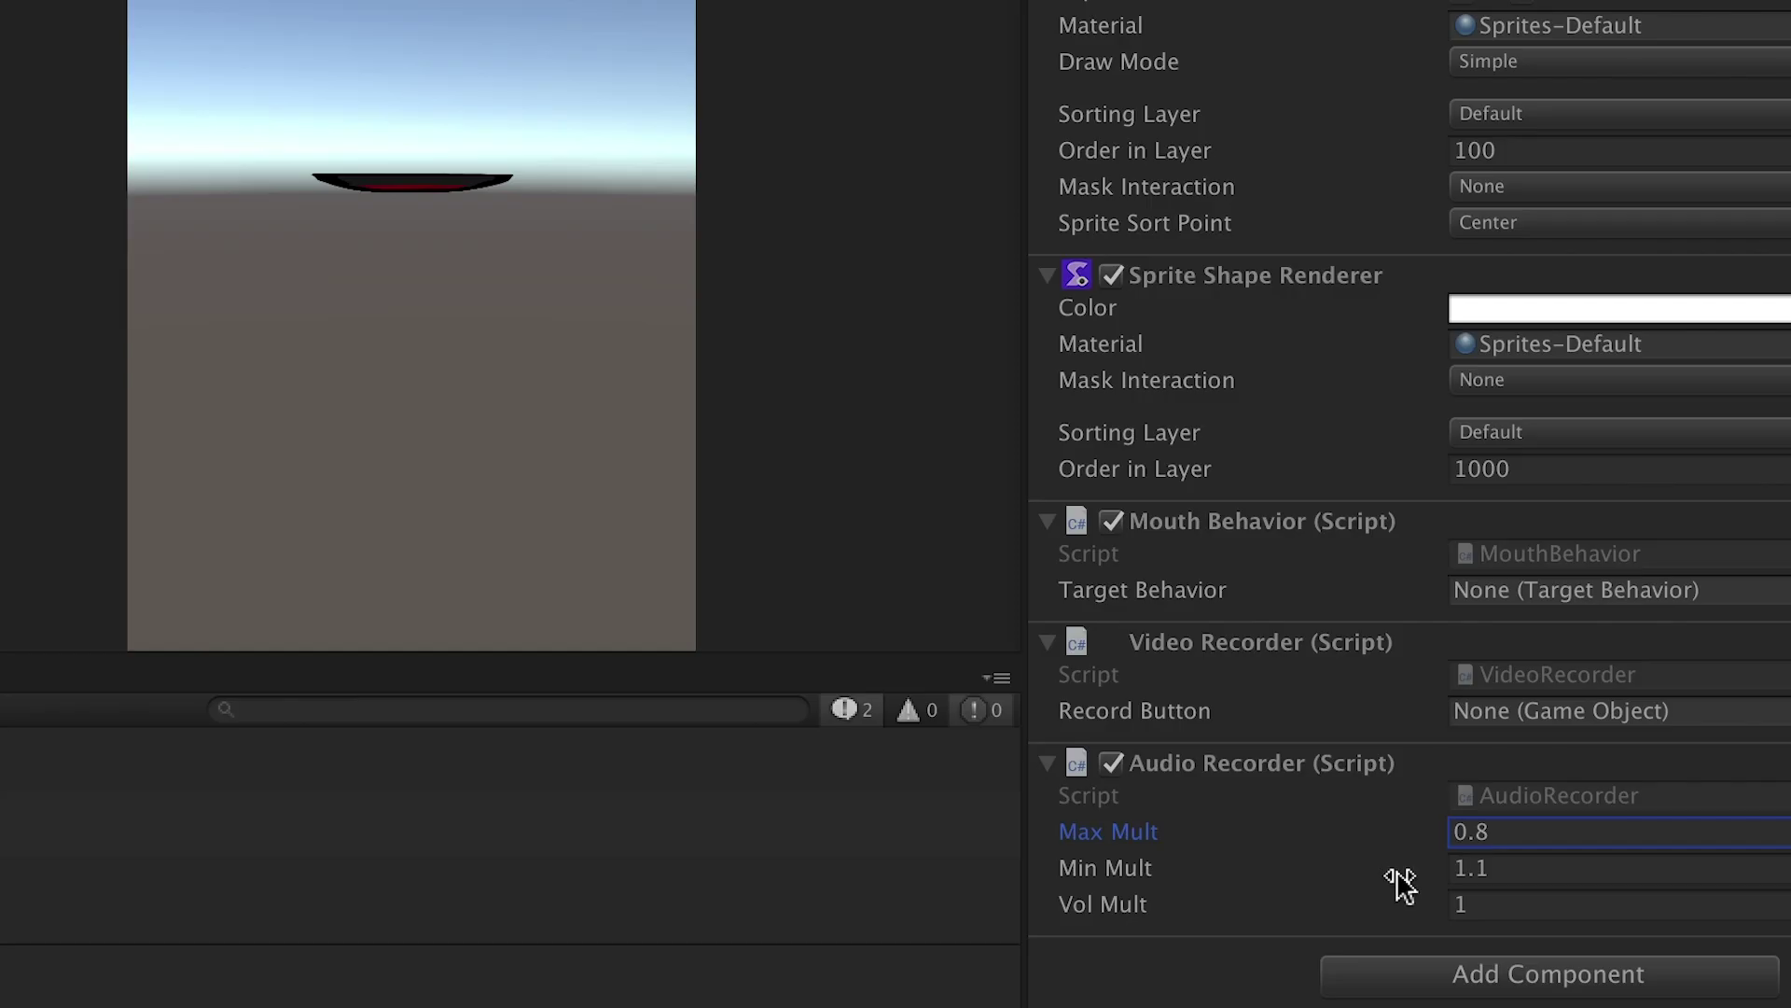
left_click_drag(1400, 880, 1434, 886)
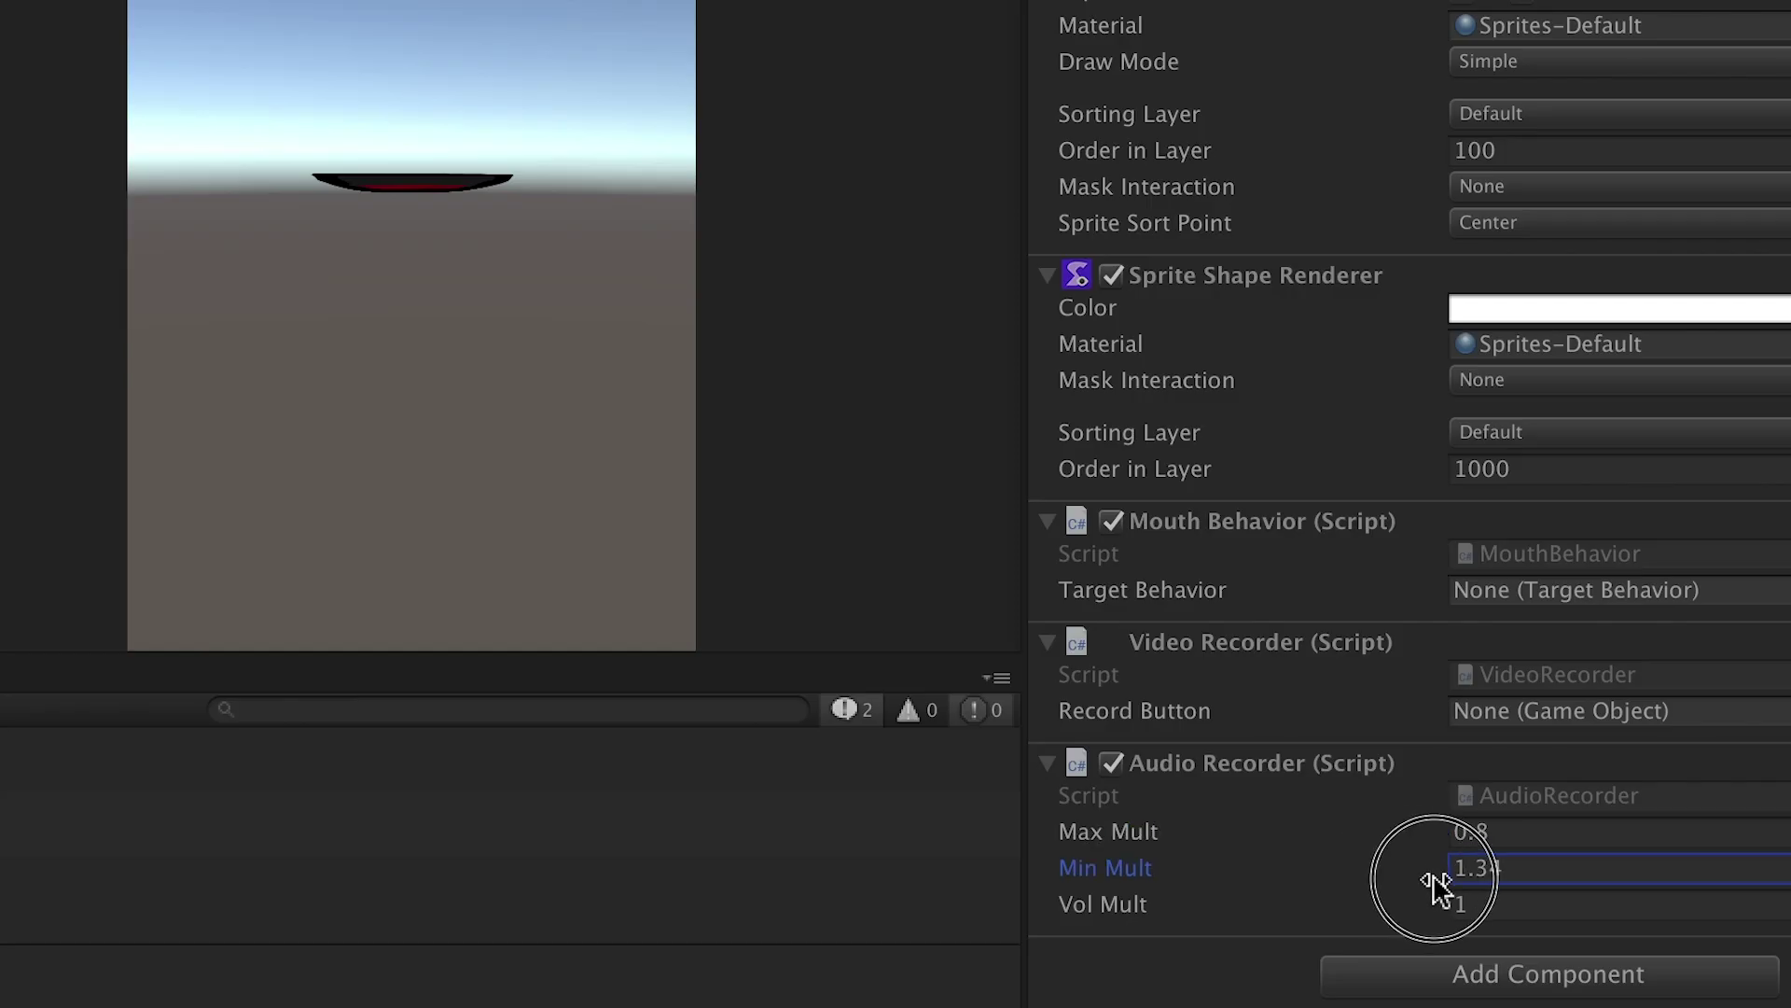